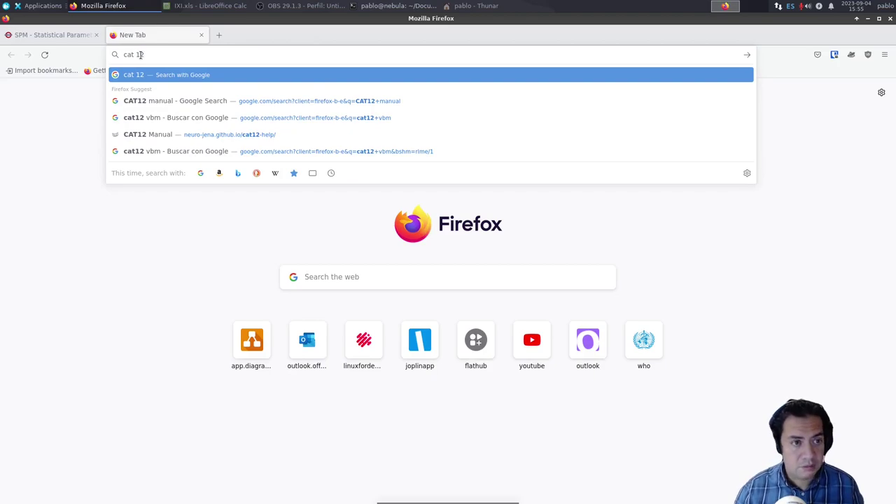
- Open the CAT12 Manual page at neuro-jena.github.io/cat12-help
key("Down")
key("Down")
key("Down")
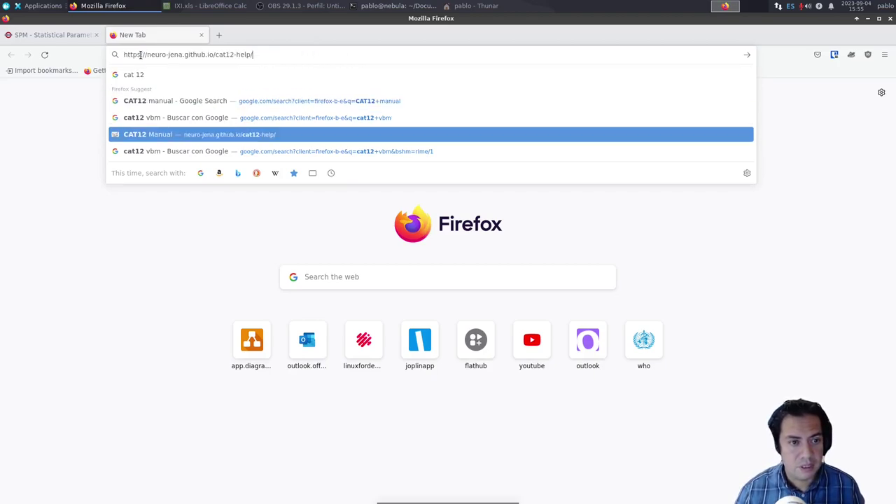
key("Return")
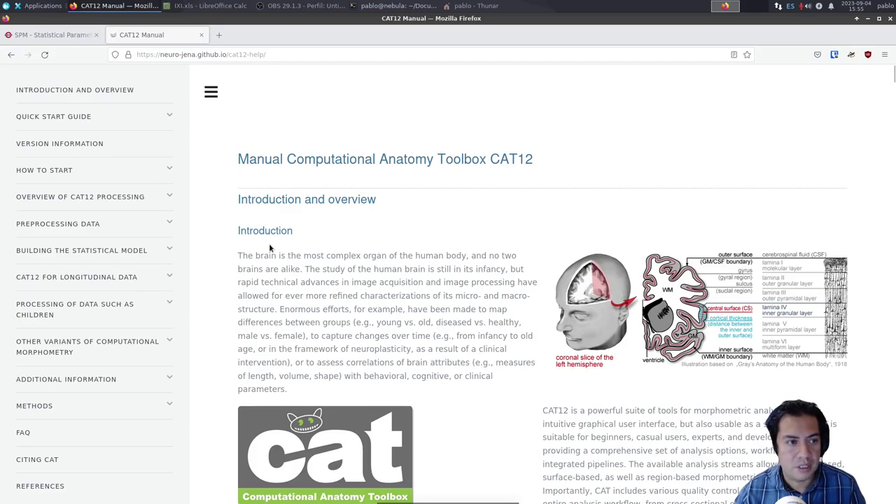
- Expand the manual's Quick Start Guide contents and look through its VBM and surface data instructions
left_click(83, 124)
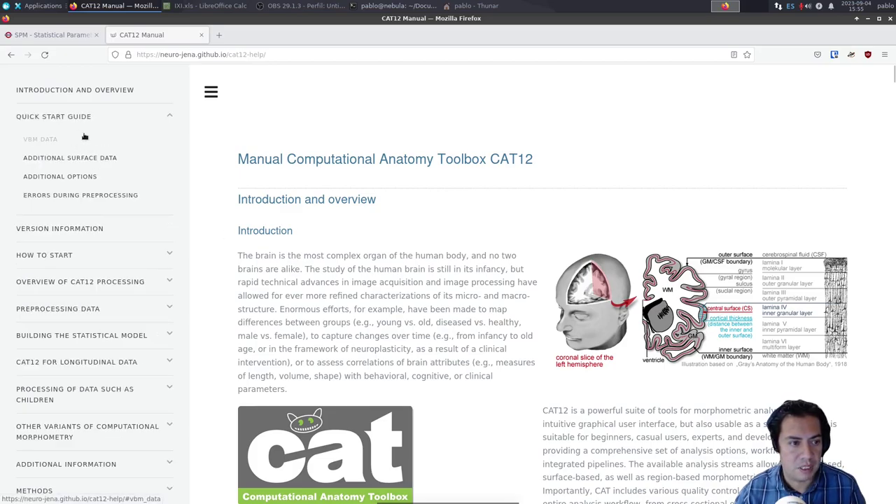
scroll(295, 324, "down", 2)
scroll(297, 325, "down", 10)
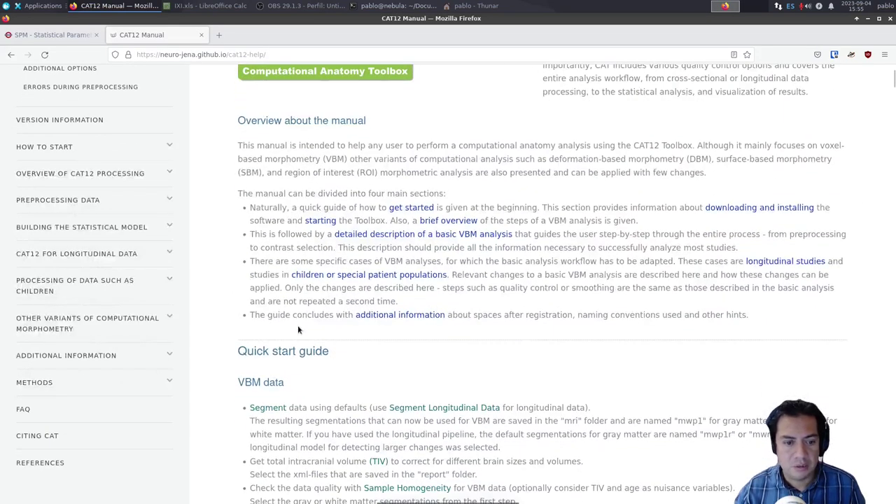
scroll(365, 238, "down", 10)
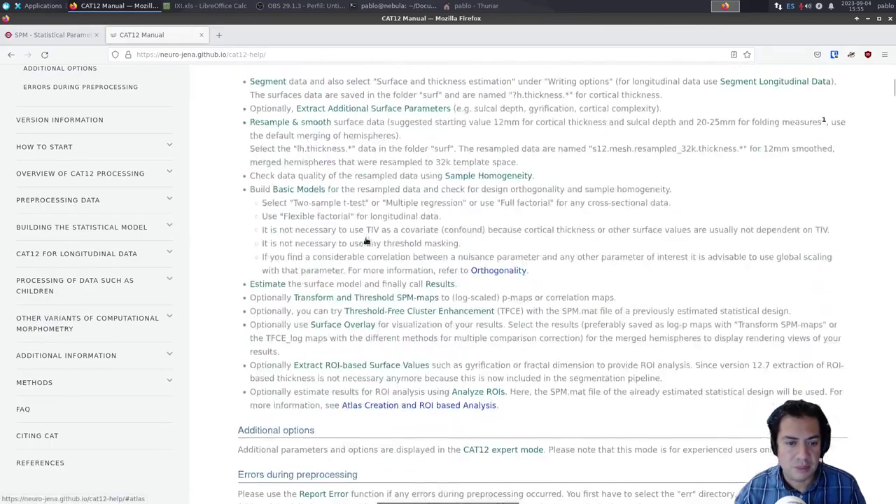
scroll(364, 238, "up", 20)
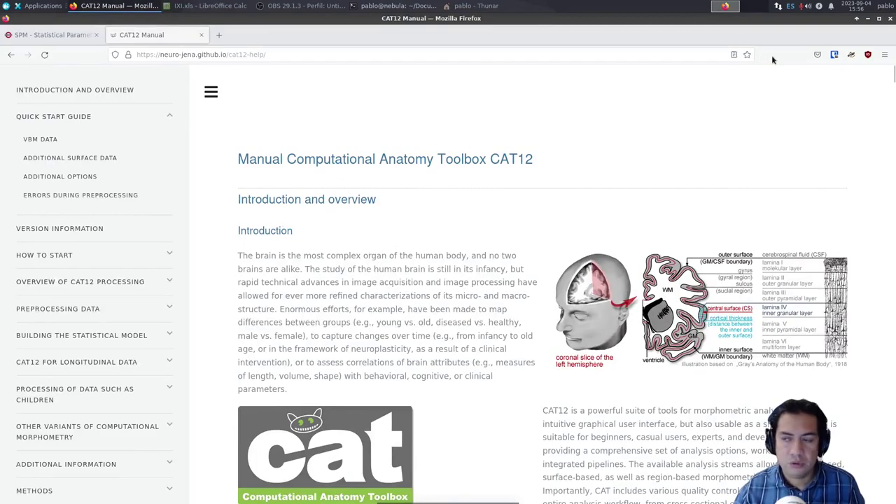
- Switch from the browser to the terminal and launch MATLAB from the Documents/IXI-T1 folder
left_click(868, 21)
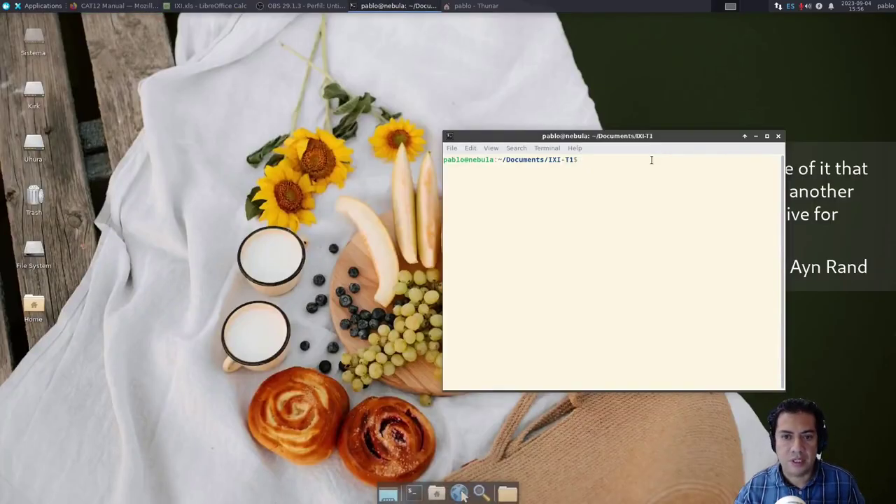
type("matlab")
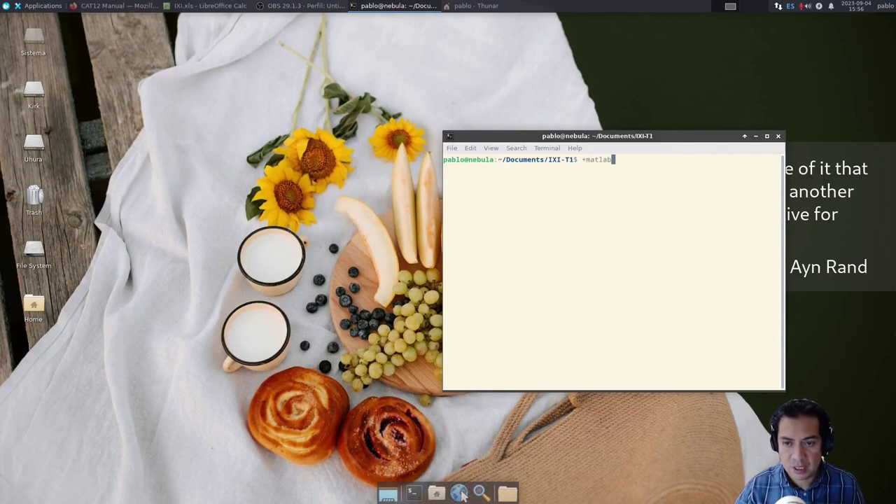
key("BackSpace")
key("BackSpace")
type("matlab")
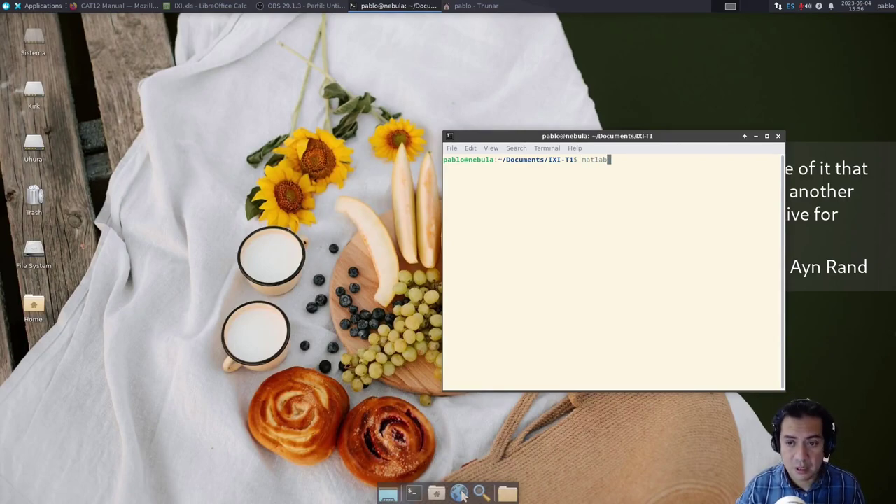
key("Return")
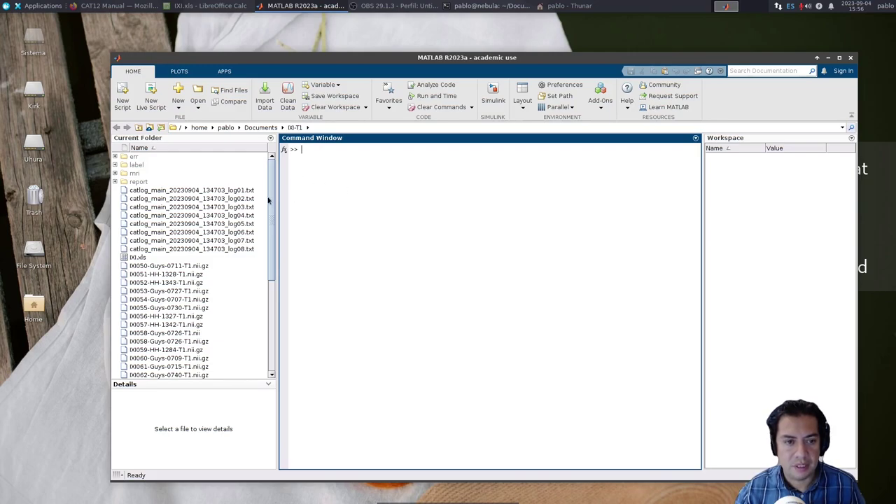
- Look through the files in the IXI-T1 working folder and check the list of recent folders
left_click_drag(272, 203, 266, 263)
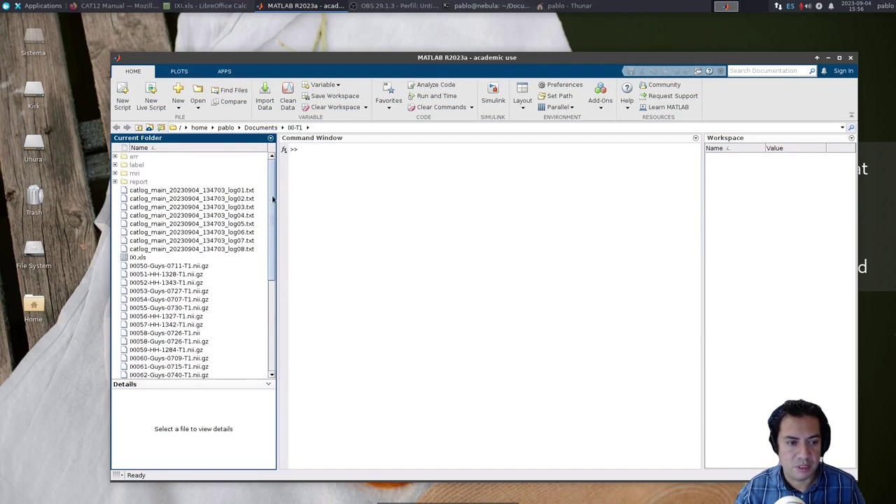
scroll(188, 331, "down", 2)
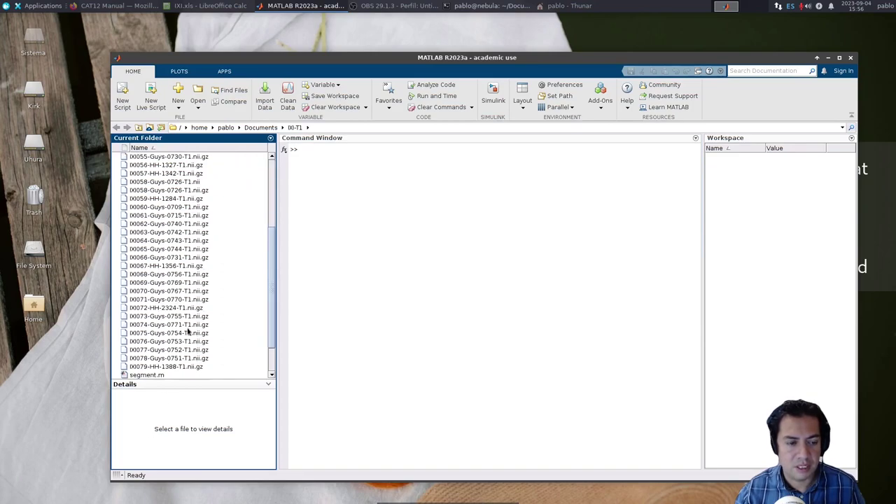
scroll(188, 332, "up", 5)
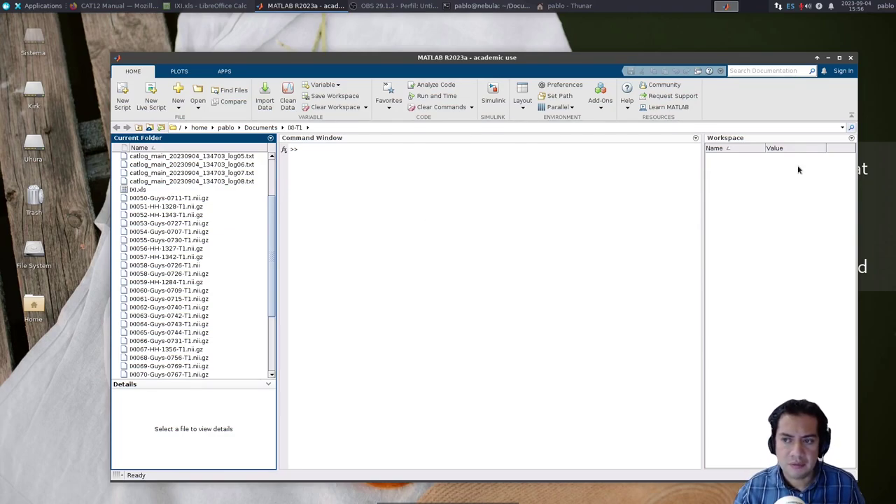
left_click(842, 127)
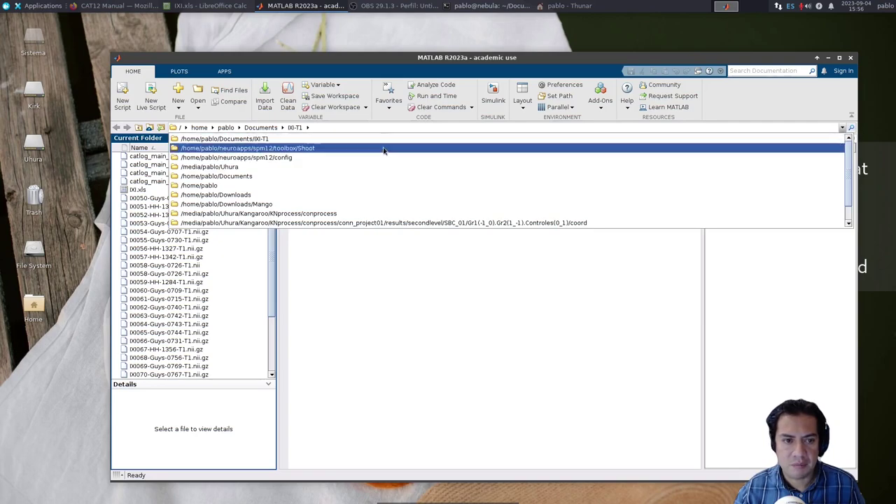
left_click(343, 256)
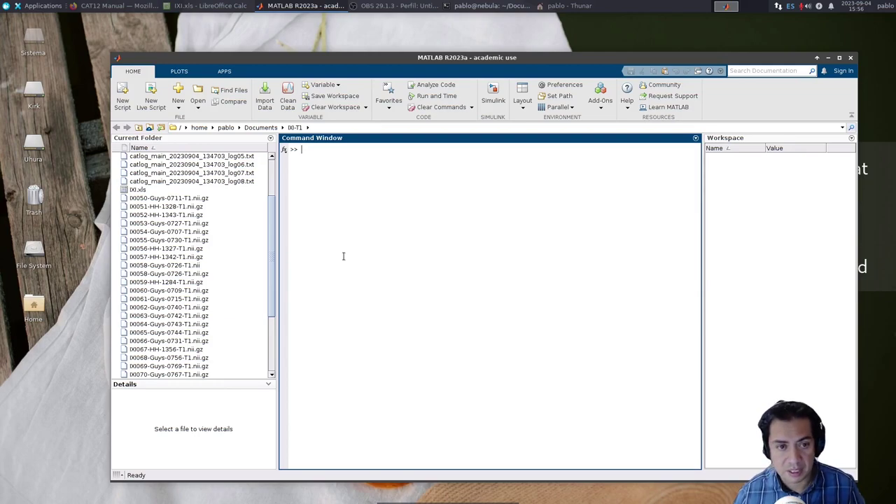
- Recall and run the addpath command that adds the neuroapps/spm12 folder to the MATLAB search path
key("Up")
key("Up")
key("Up")
key("Up")
key("Up")
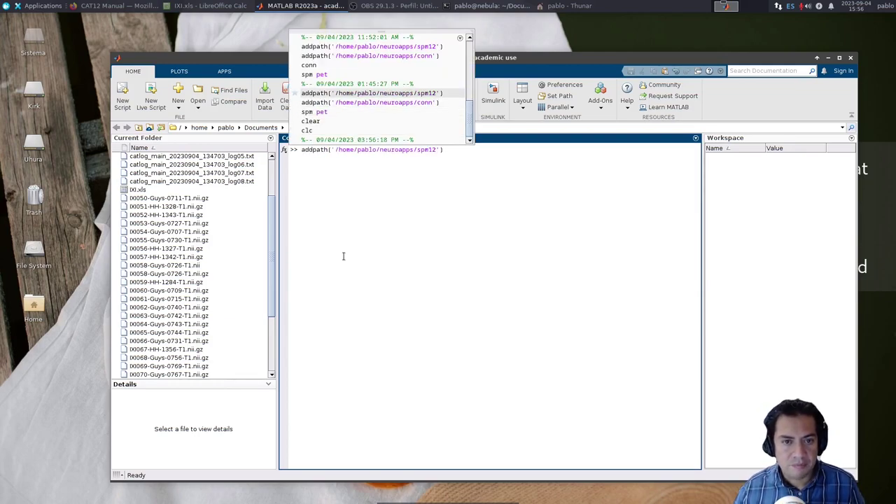
key("Right")
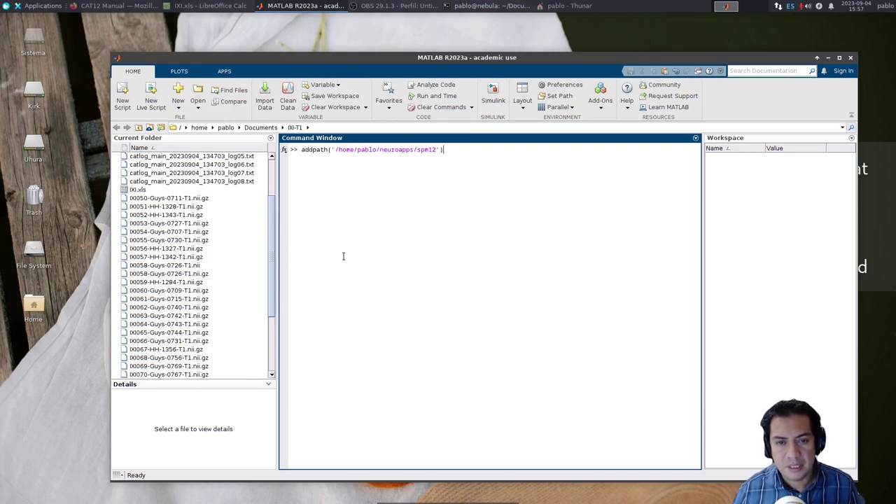
key("Return")
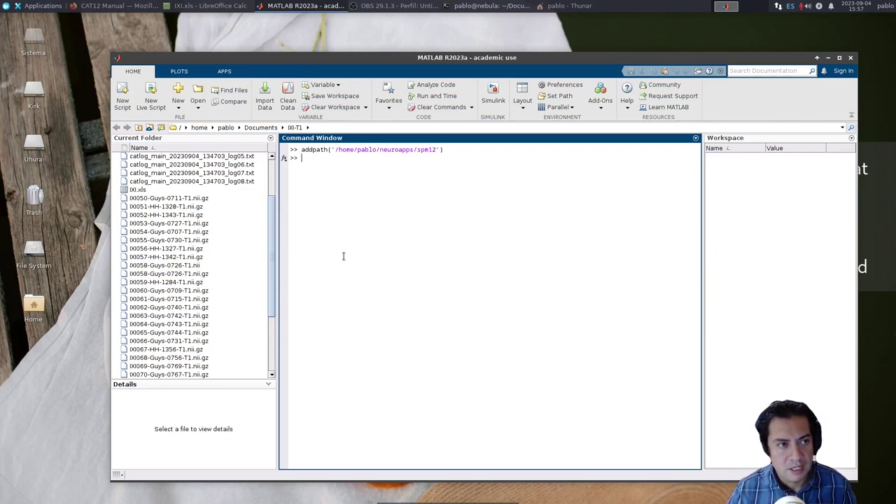
- Switch to the Thunar file manager, locate the cat12 folder inside neuroapps/spm12/toolbox, and close the file manager
left_click(575, 6)
left_click_drag(182, 25, 430, 64)
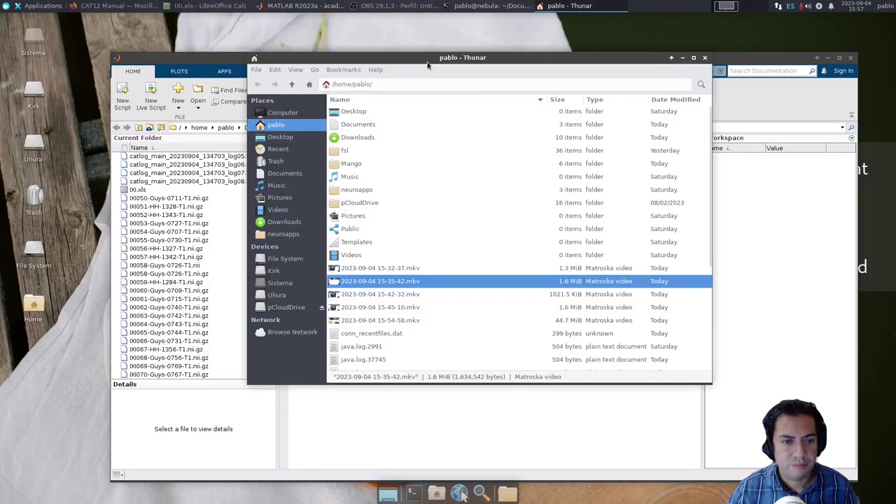
left_click(276, 236)
double_click(350, 139)
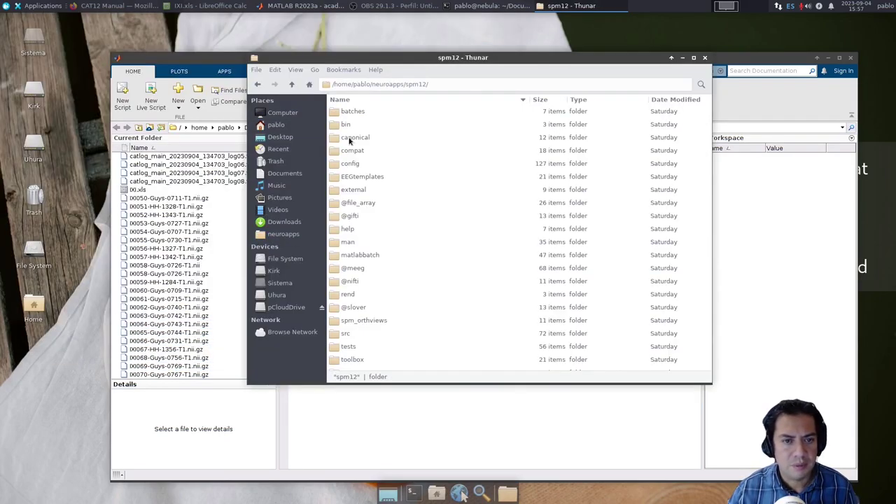
scroll(352, 218, "down", 3)
double_click(355, 233)
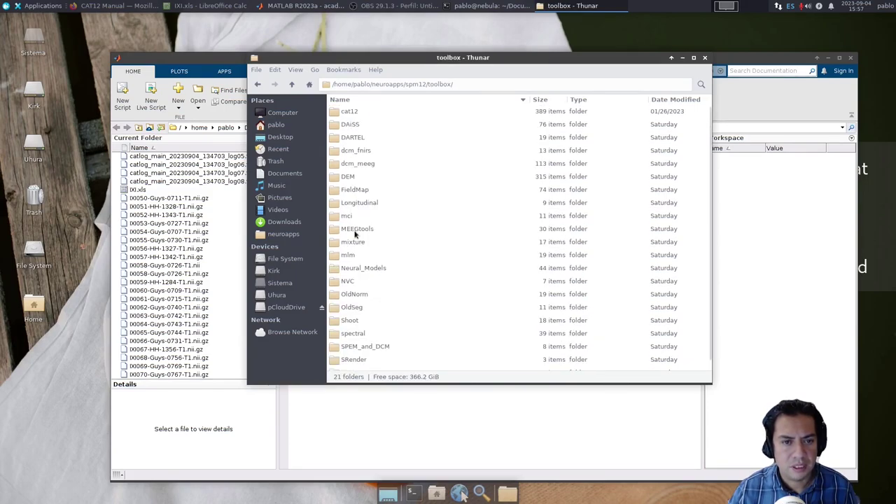
left_click(359, 115)
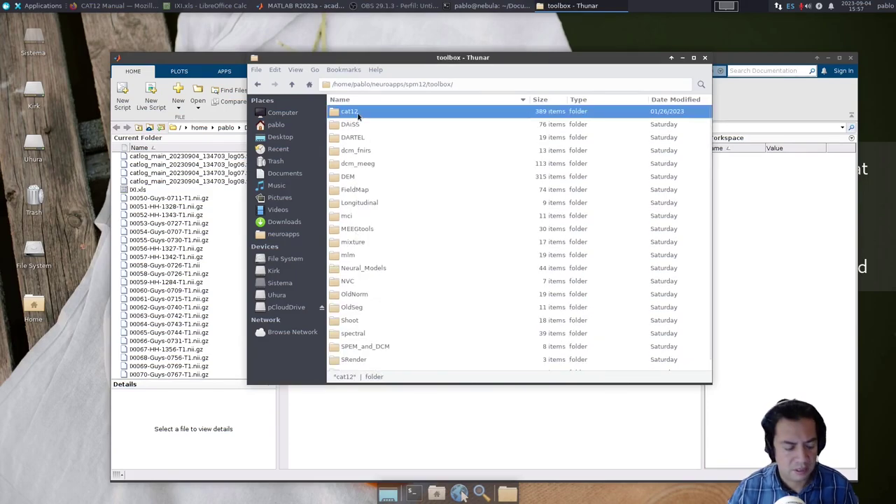
key("ctrl+3")
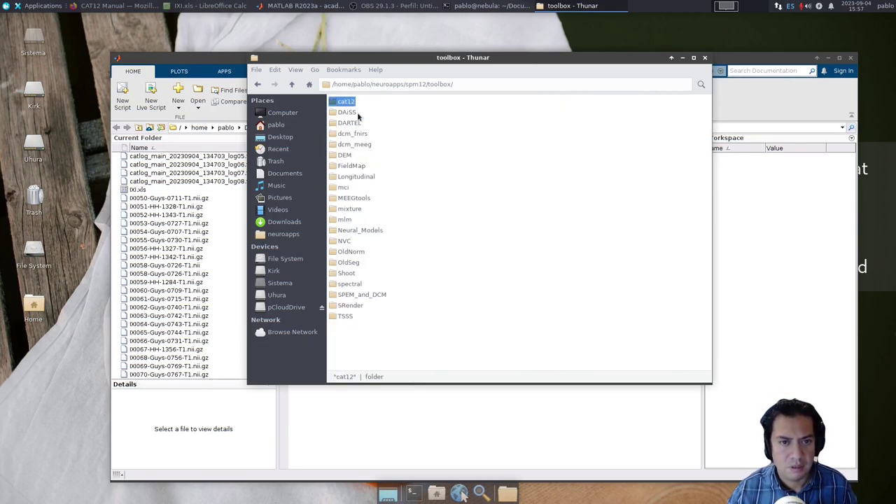
left_click(345, 103)
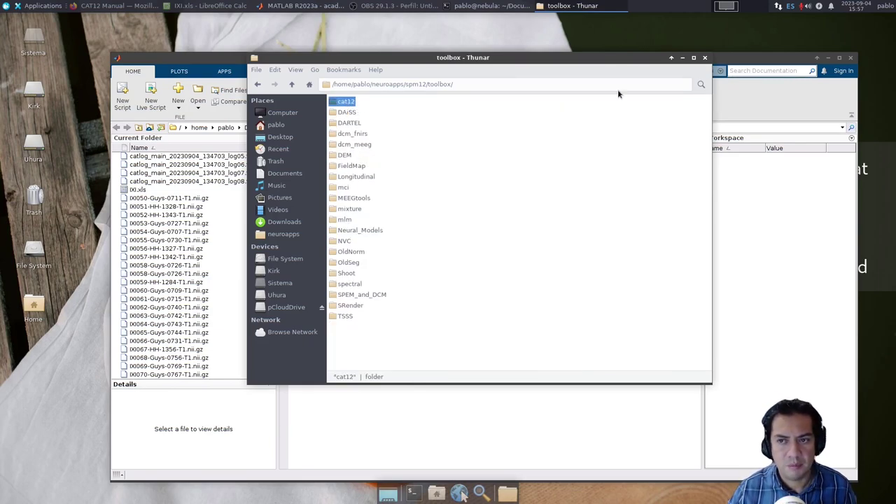
left_click(704, 59)
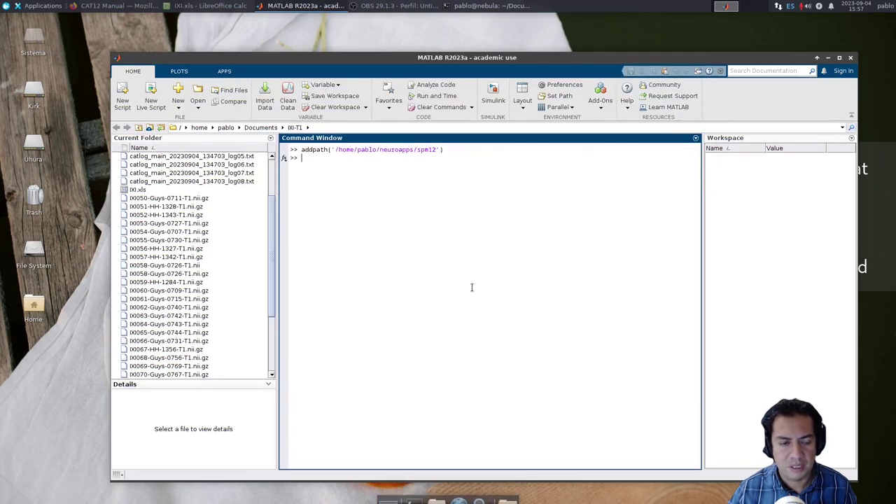
- Start SPM in PET and VBM mode by running the command spm pet
type("spm")
key("BackSpace")
key("BackSpace")
key("BackSpace")
type("spm pe")
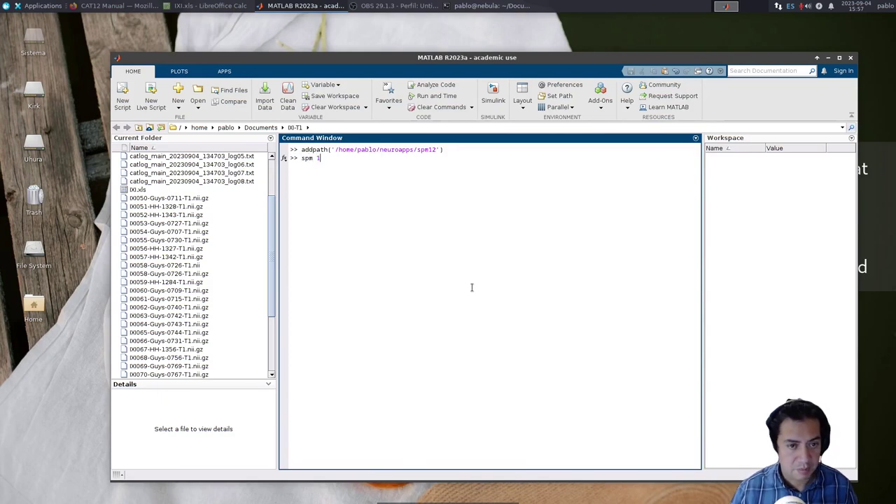
type("t")
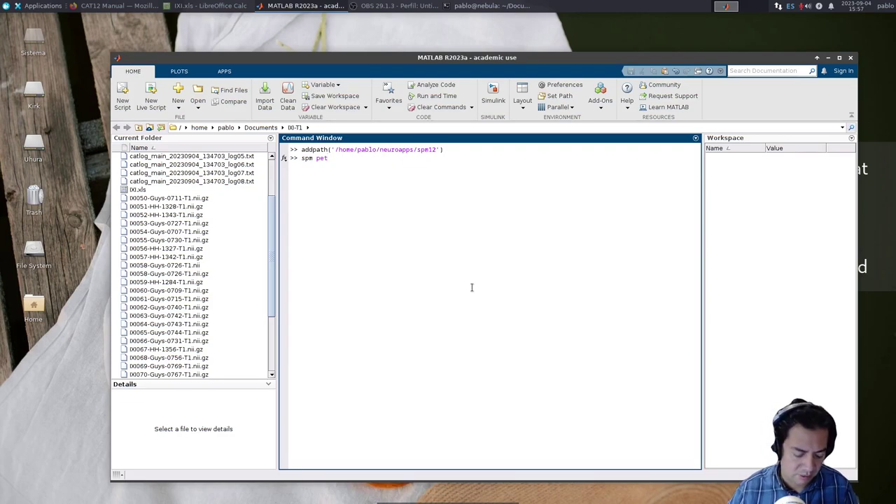
key("Return")
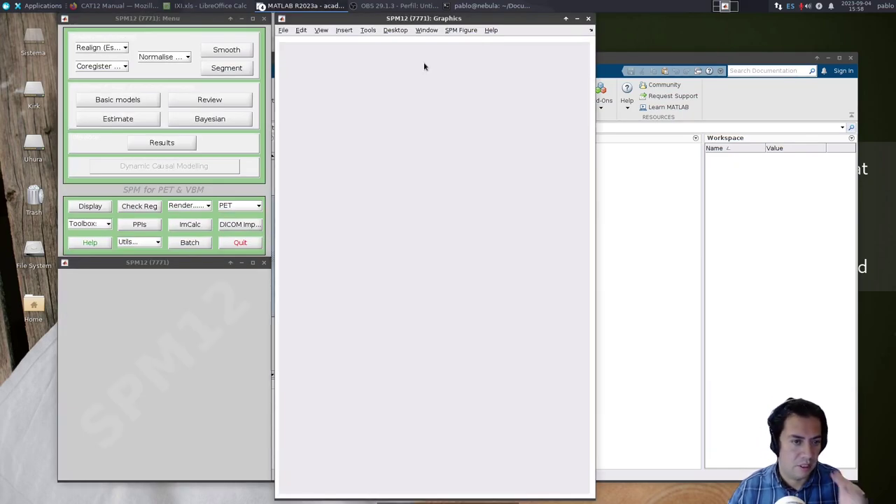
left_click(138, 20)
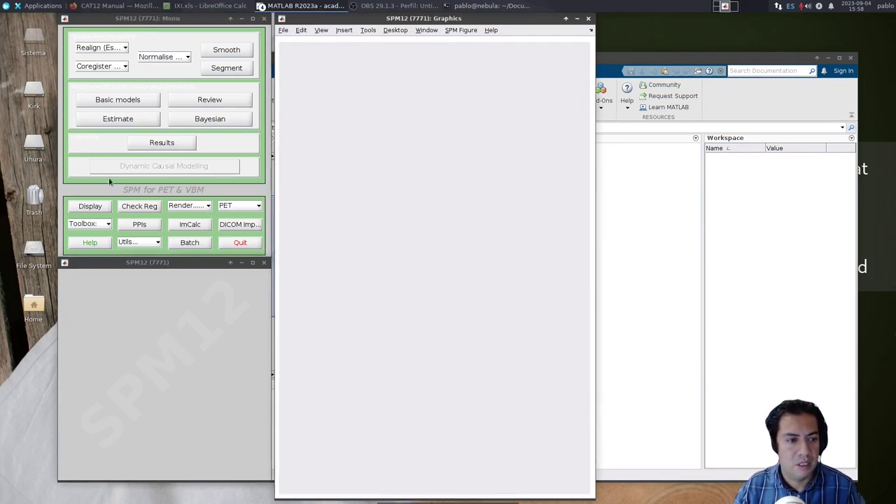
left_click(105, 225)
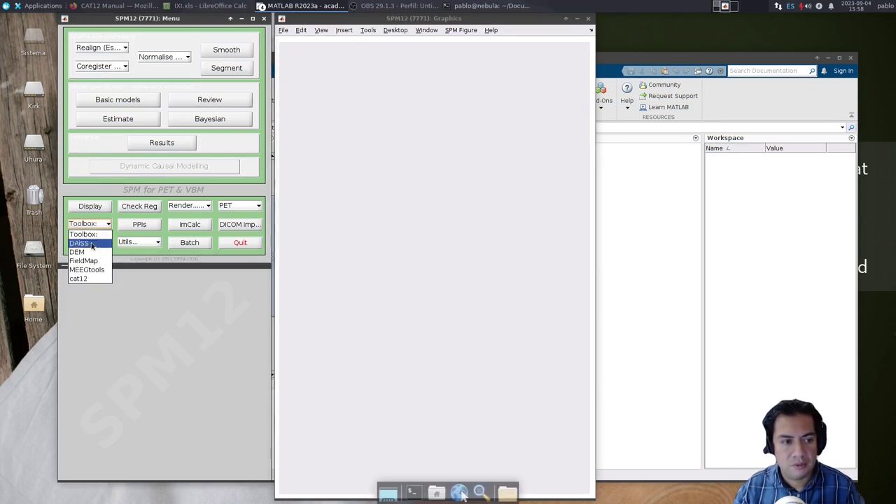
left_click(89, 280)
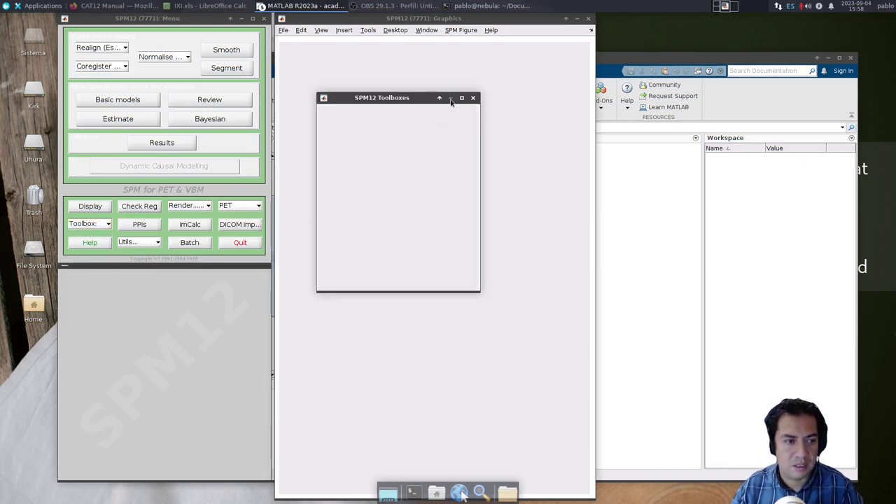
left_click(473, 98)
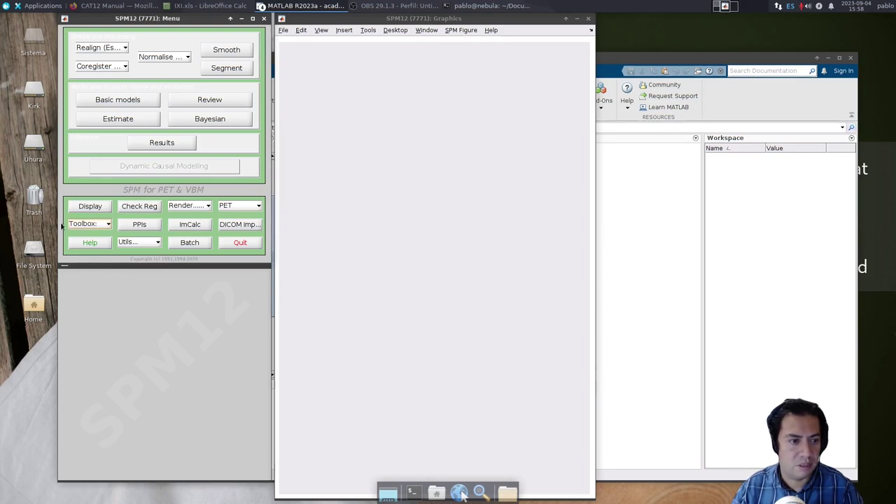
- Launch the cat12 toolbox from SPM and minimise the Graphics and CAT12 Web Browser windows
left_click(78, 224)
left_click(77, 278)
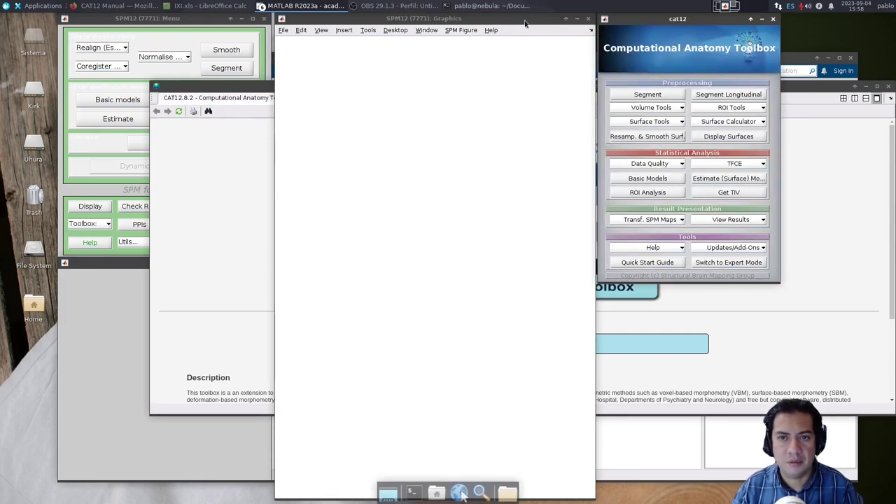
left_click(577, 19)
left_click(509, 87)
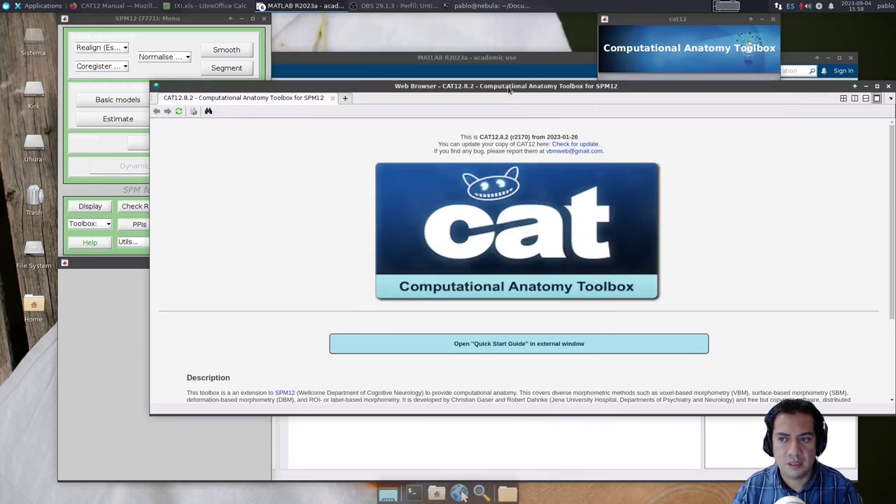
left_click(868, 87)
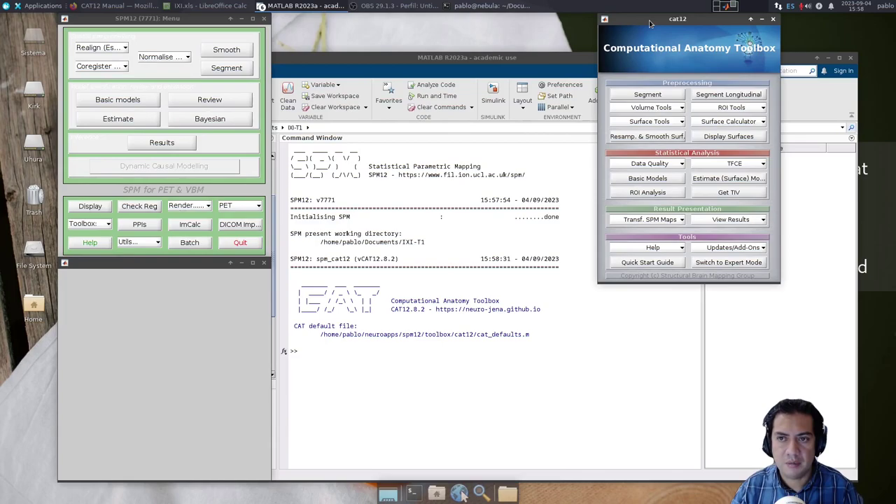
- Reposition the cat12 window, then switch to the Thunar file manager and open the Documents/IXI-T1 folder
left_click_drag(655, 21, 521, 33)
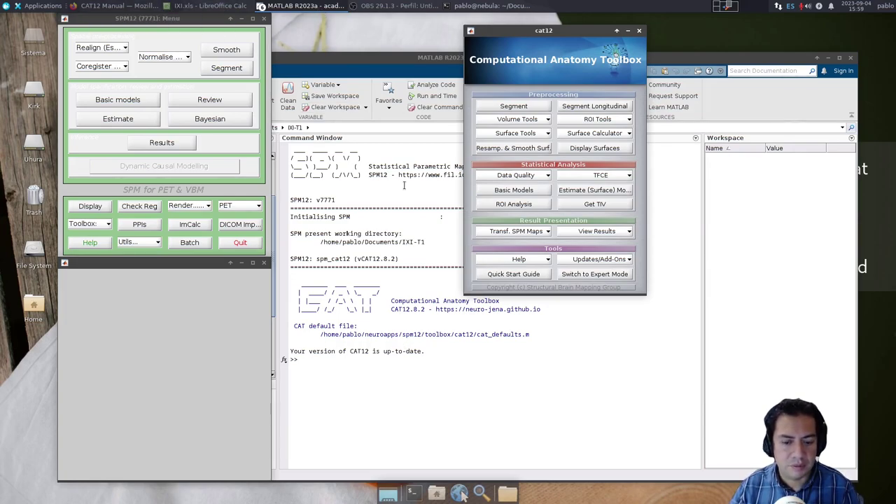
left_click(436, 494)
left_click_drag(226, 20, 509, 137)
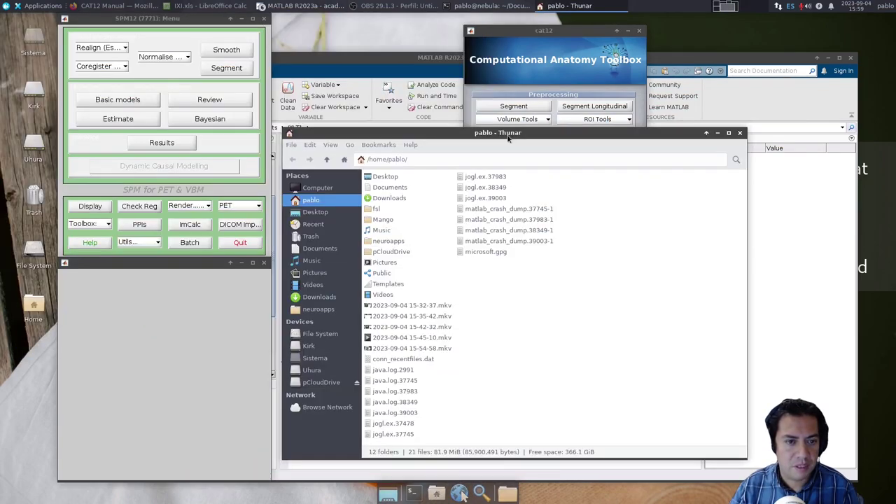
left_click(319, 248)
double_click(387, 176)
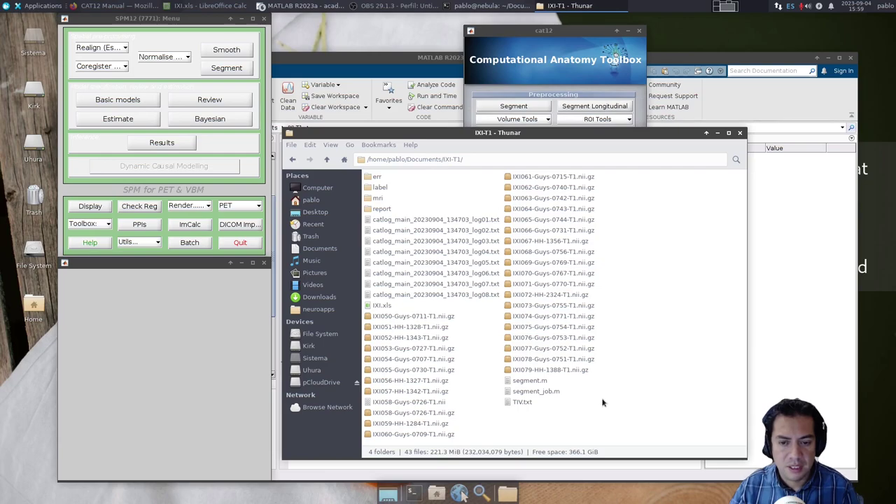
- Review the err, label, mri and report folders, the catlog files, IXI.xls and the first T1 image in the IXI-T1 folder
left_click(380, 178)
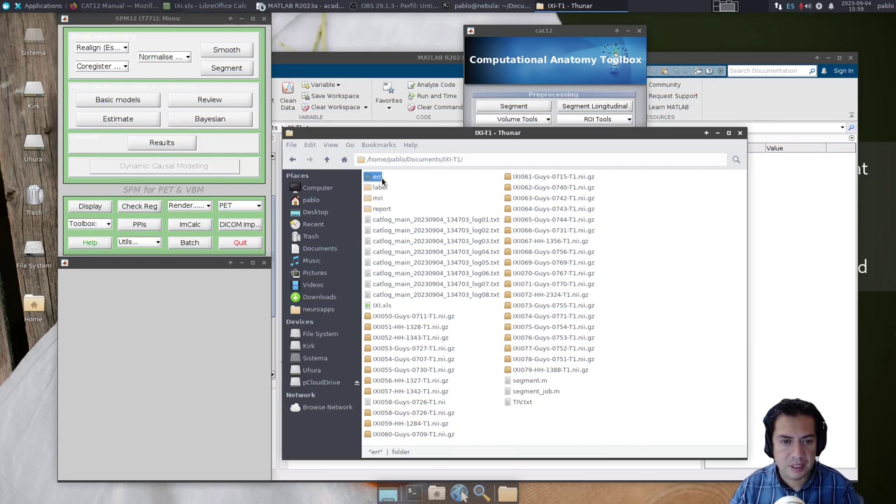
left_click(381, 188, "ctrl")
left_click(382, 199, "ctrl")
left_click(382, 210, "ctrl")
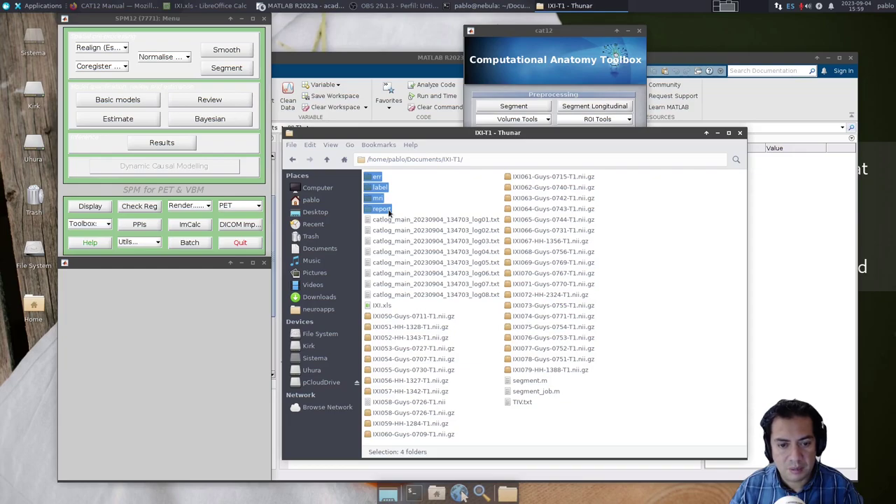
left_click(396, 297)
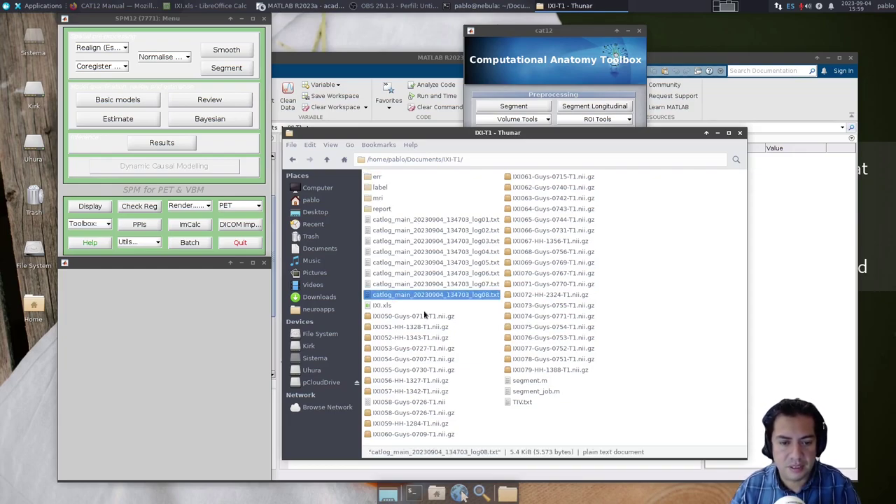
left_click(380, 310)
left_click(403, 317)
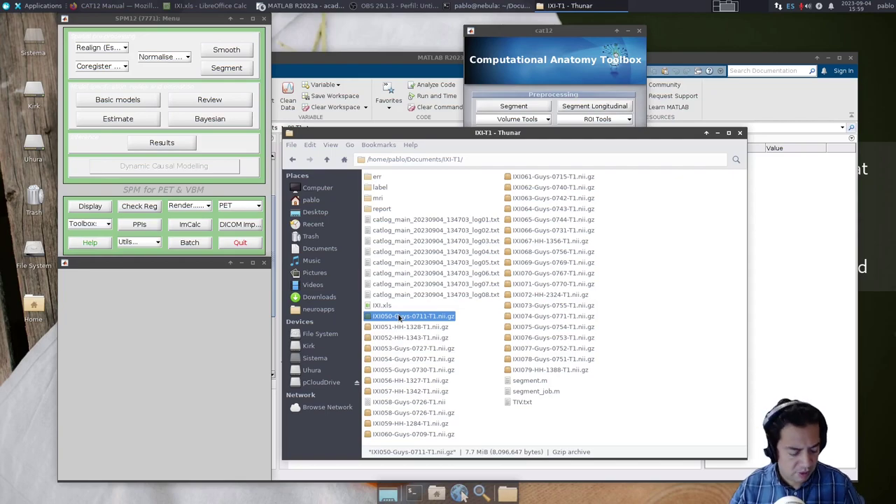
- Launch MRIcroGL from neuroapps/MRIcroGL in a second file manager tab and move its window beside the file manager
key("ctrl+t")
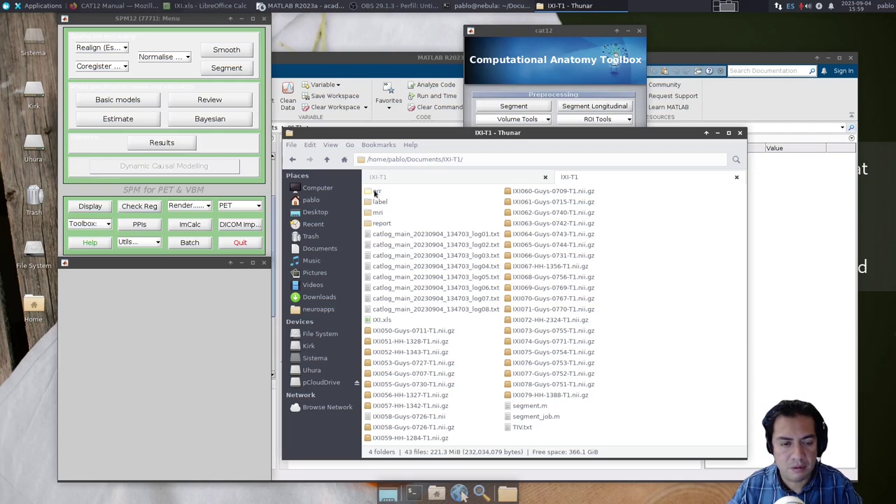
left_click(326, 159)
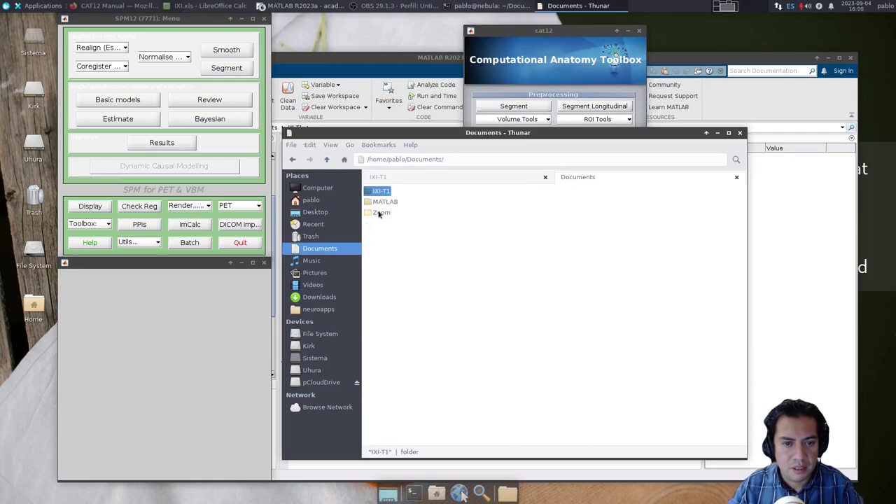
left_click(319, 310)
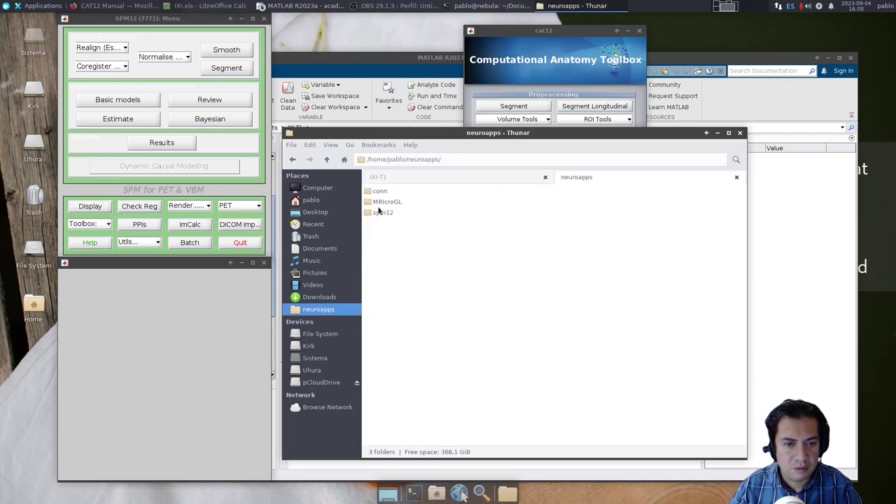
double_click(385, 203)
left_click(384, 203)
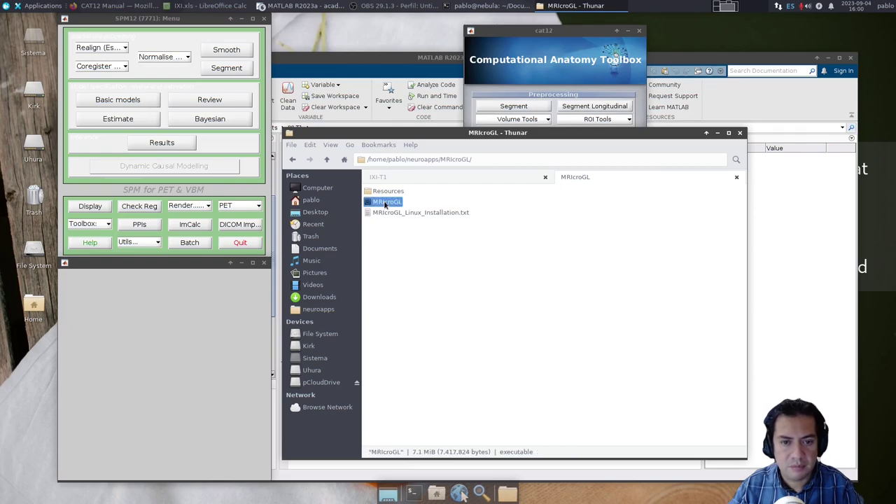
double_click(385, 203)
left_click_drag(496, 41, 740, 41)
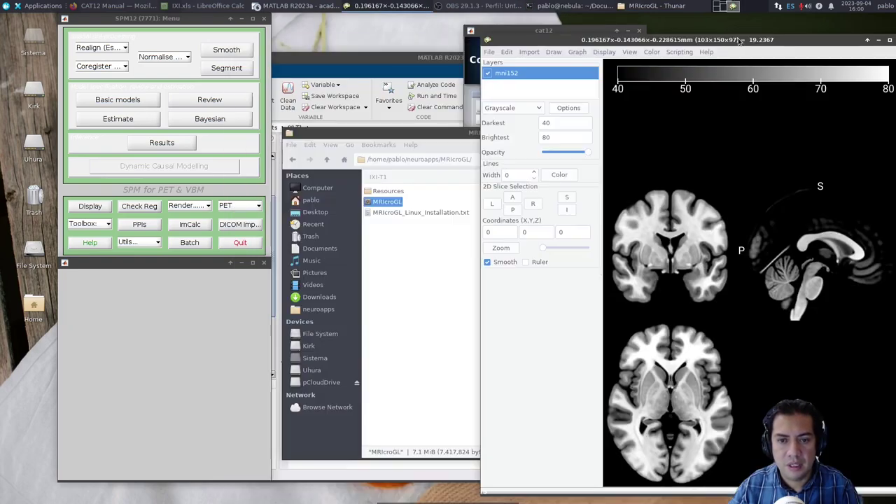
- Load the first IXI-T1 scan and IXI051-HH-1328-T1 into MRIcroGL from the file manager and inspect their slices
left_click(419, 180)
left_click_drag(399, 337, 843, 265)
left_click_drag(662, 137, 487, 118)
left_click_drag(667, 208, 700, 210)
mouse_move(803, 224)
left_mouse_down()
mouse_move(824, 198)
mouse_move(817, 217)
left_mouse_up()
left_click(227, 323)
left_click_drag(227, 324, 675, 255)
left_click_drag(789, 193, 790, 203)
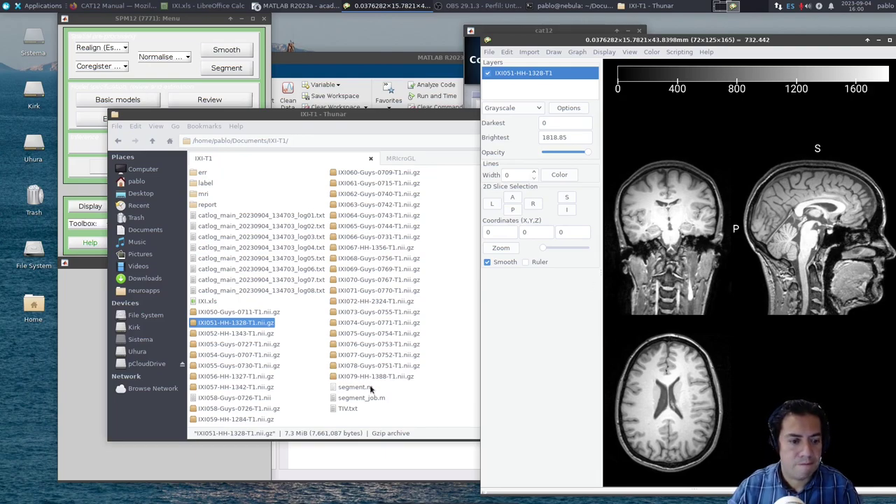
- View IXI052-HH-1343-T1, IXI053-Guys-0727-T1 and IXI054-Guys-0707-T1 in MRIcroGL to check their orientation and quality
left_click(242, 334)
left_click_drag(798, 249, 799, 249)
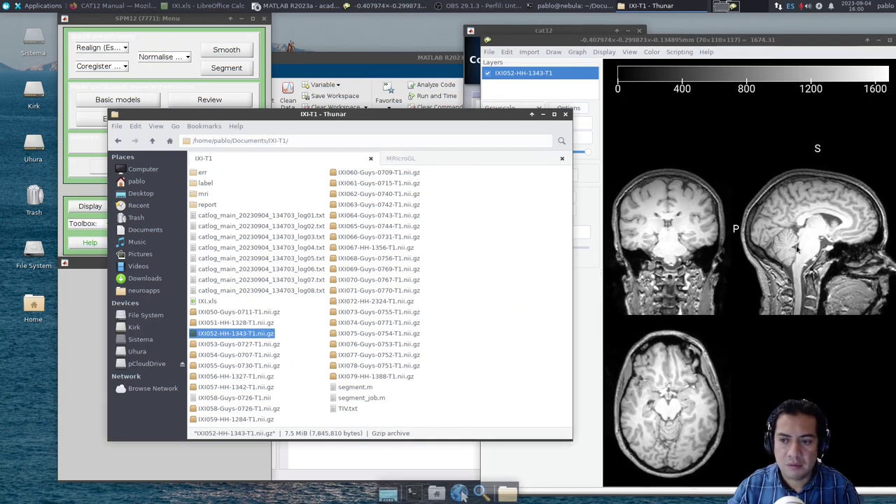
left_click_drag(219, 344, 630, 261)
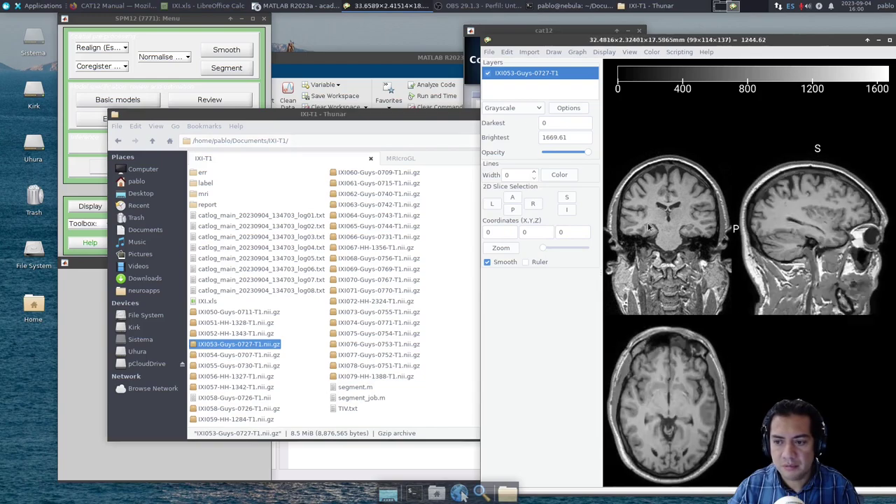
left_click_drag(245, 355, 678, 268)
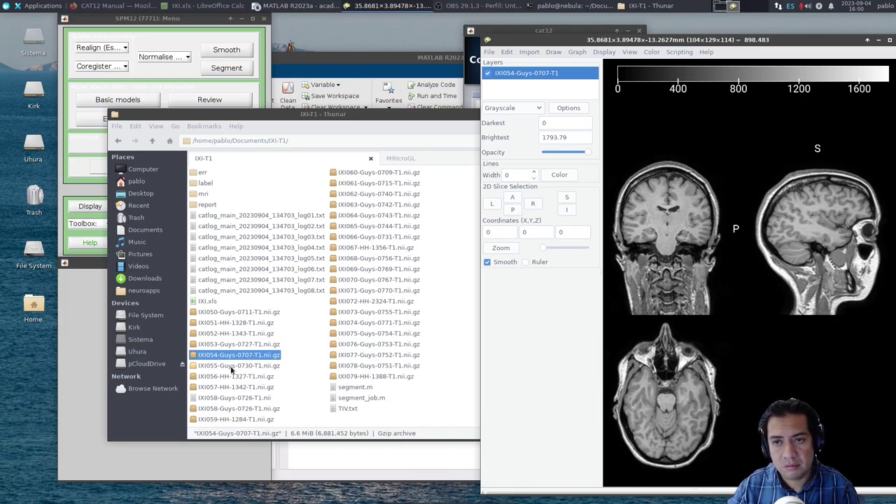
- View IXI055-Guys-0730-T1, IXI056-HH-1327-T1 and IXI057-HH-1342-T1 in MRIcroGL to check their slices
left_click(231, 367)
left_click_drag(231, 367, 657, 248)
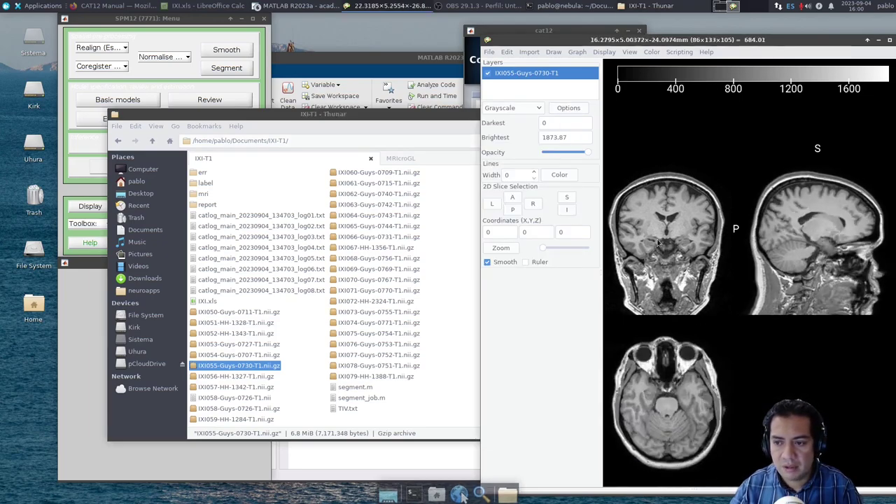
left_click(215, 378)
left_click_drag(215, 380, 693, 270)
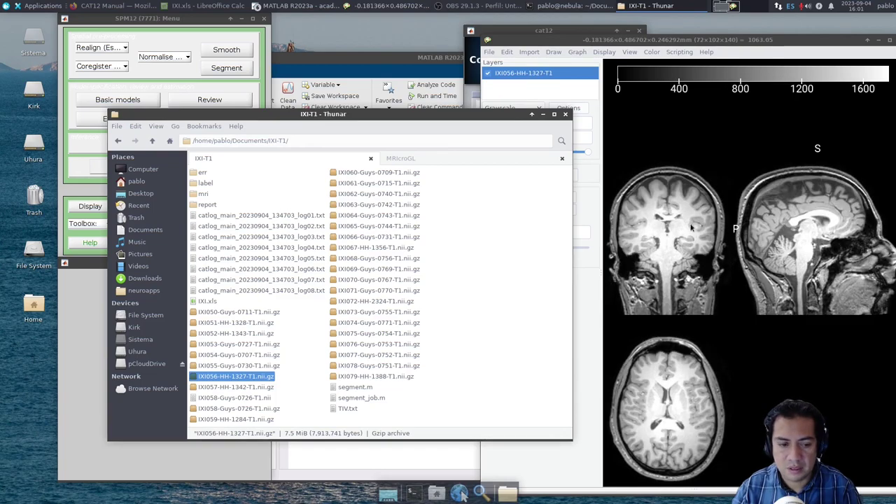
left_click(194, 387)
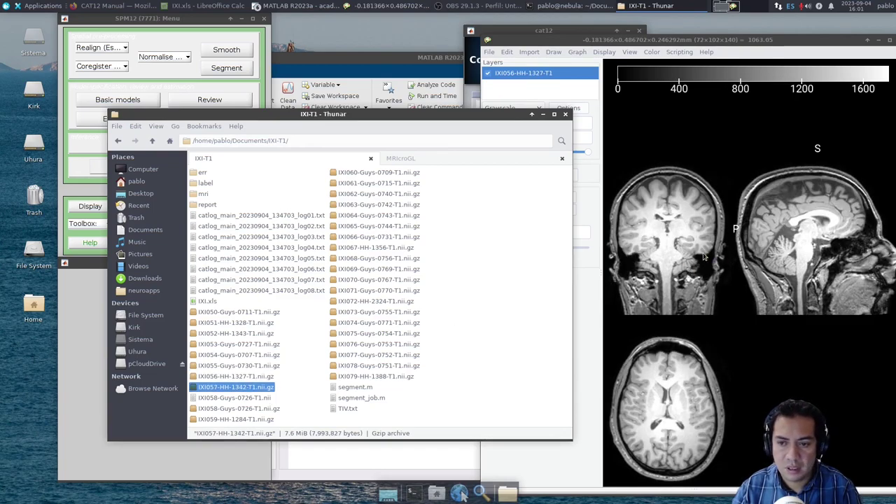
left_click_drag(705, 257, 705, 258)
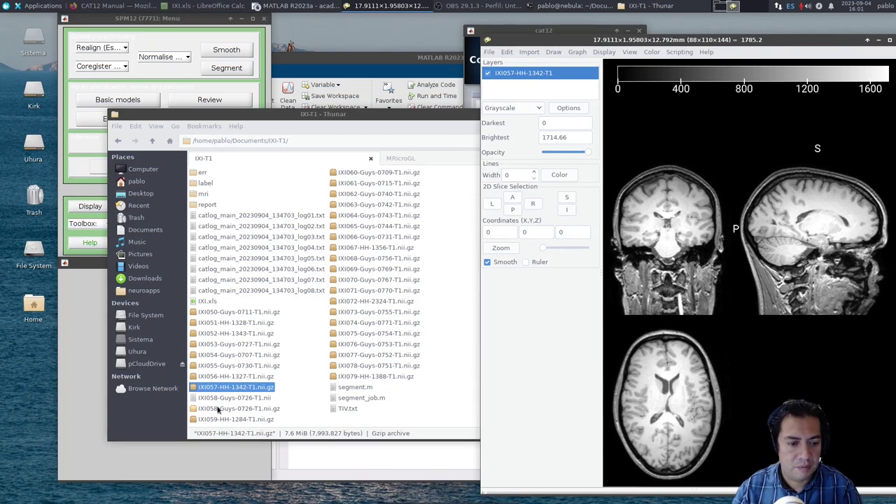
- Load IXI058-Guys-0726-T1.nii.gz into MRIcroGL, close the archive window, and examine the scan's orientation across the slice views
left_click(218, 408)
left_click_drag(219, 409, 678, 265)
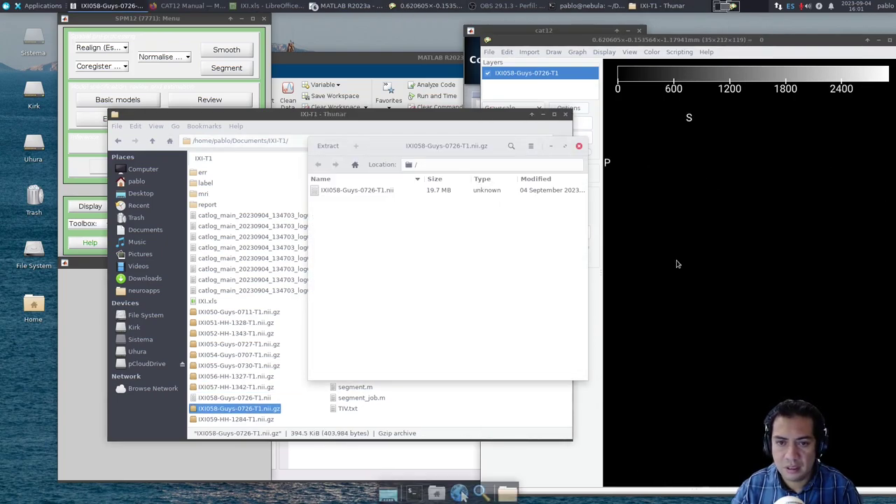
left_click(578, 149)
left_click(699, 201)
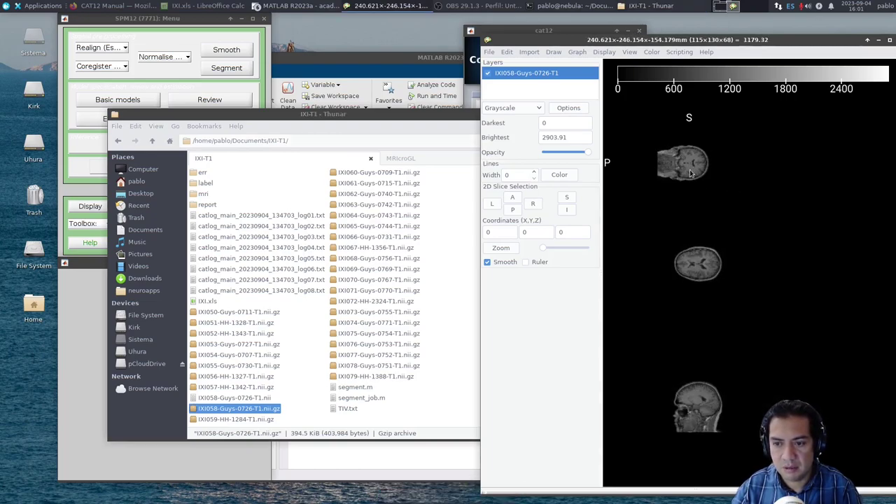
left_click(697, 262)
left_click_drag(703, 412, 703, 392)
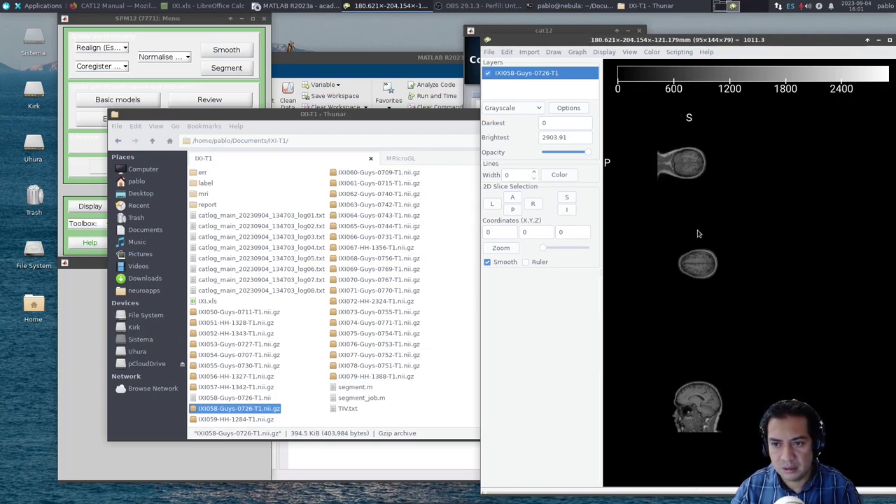
left_click(692, 167)
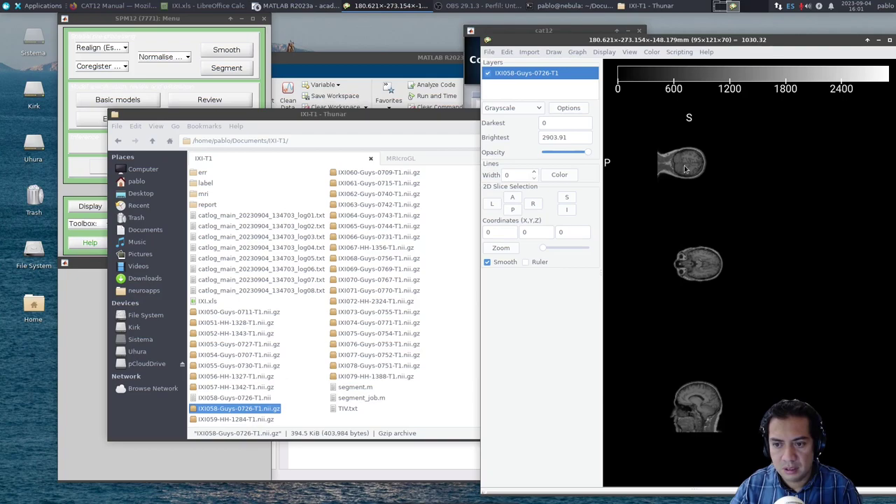
- Load IXI059-HH-1284-T1 into MRIcroGL and examine its position and orientation in the slice views
double_click(214, 419)
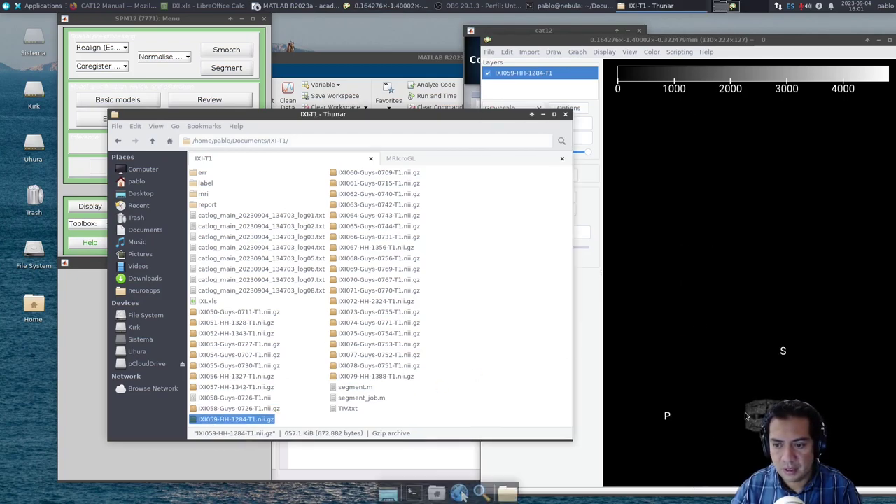
left_click(746, 415)
left_click(625, 396)
left_click(638, 410)
left_click(644, 413)
left_click(643, 412)
- View IXI060-Guys-0709-T1 and IXI061-Guys-0715-T1 in MRIcroGL to check their slices
left_click(367, 179)
left_click_drag(367, 180, 666, 184)
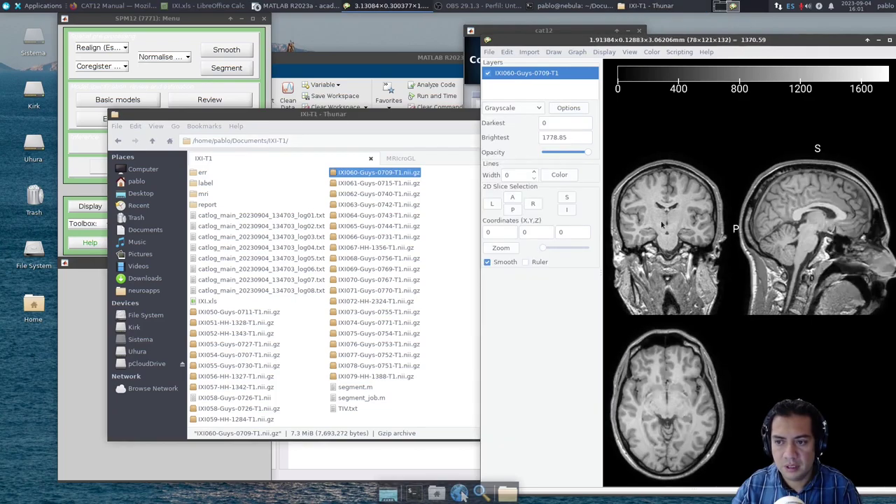
left_click(369, 191)
left_click(353, 184)
left_click_drag(353, 187, 639, 215)
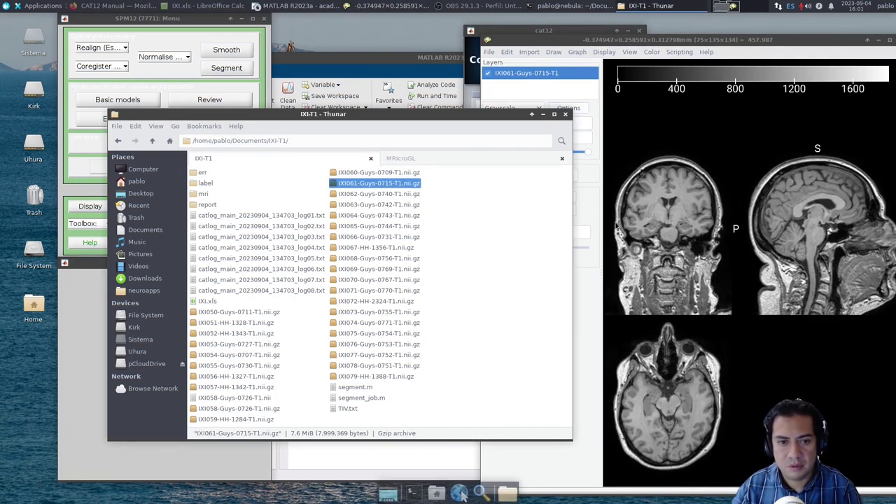
- View IXI062-Guys-0740-T1, IXI063-Guys-0742-T1 and IXI064-Guys-0743-T1 in MRIcroGL to check their slices
left_click(358, 196)
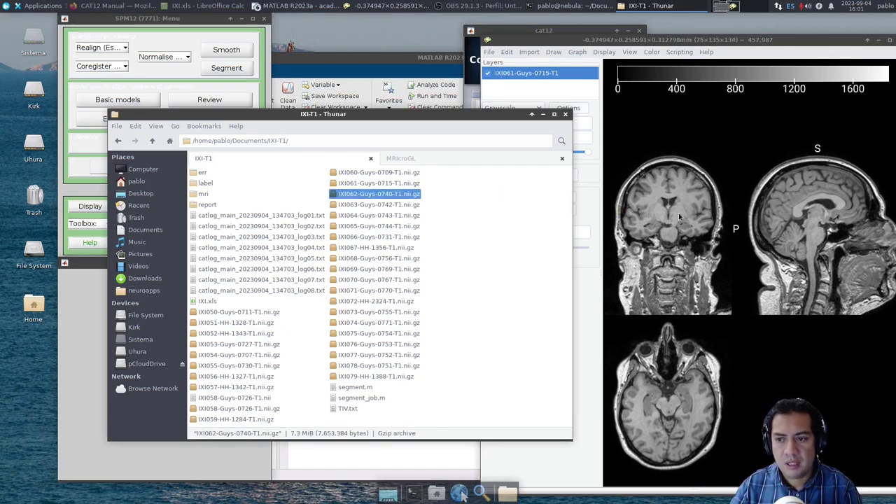
left_click_drag(678, 213, 678, 213)
left_click(352, 205)
left_click_drag(352, 209, 690, 183)
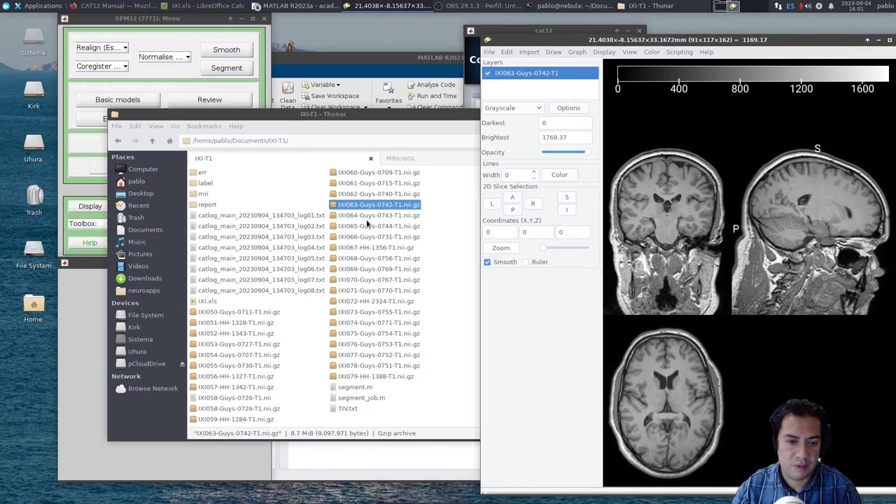
left_click(347, 223)
left_click_drag(345, 217, 667, 231)
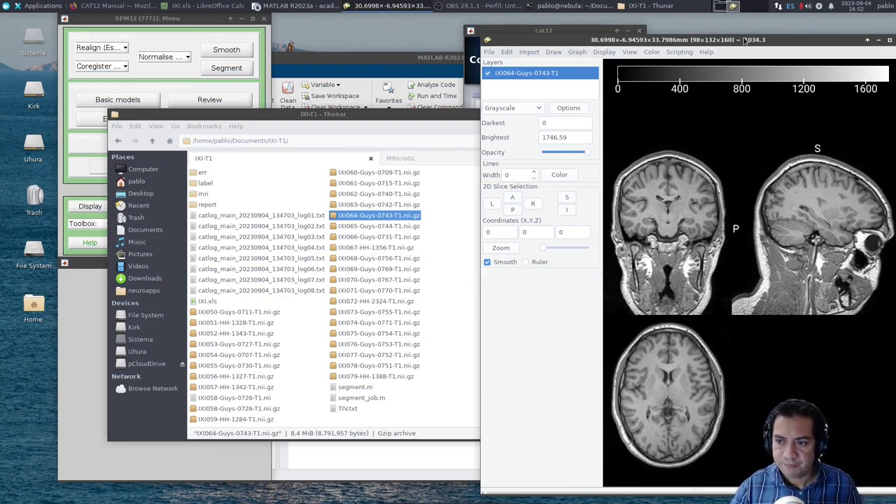
- Close MRIcroGL and move the file manager window clear of the cat12 window
left_click_drag(746, 39, 692, 37)
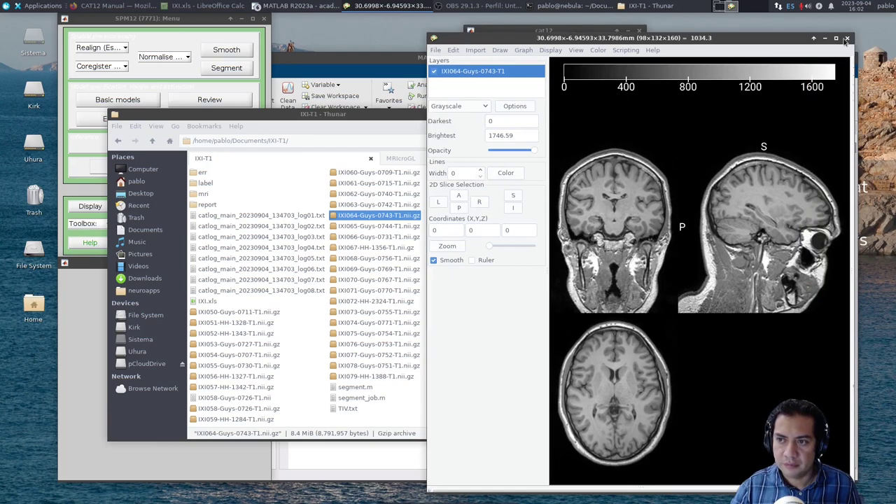
left_click(849, 39)
left_click_drag(513, 117, 421, 142)
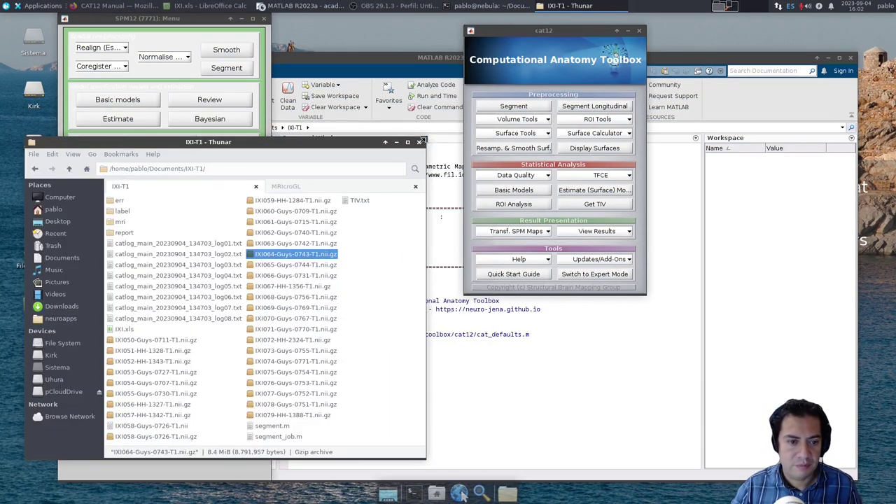
- Switch to MATLAB, bring the cat12 window forward, and open the Batch Editor for CAT12 Segment
left_click(427, 287)
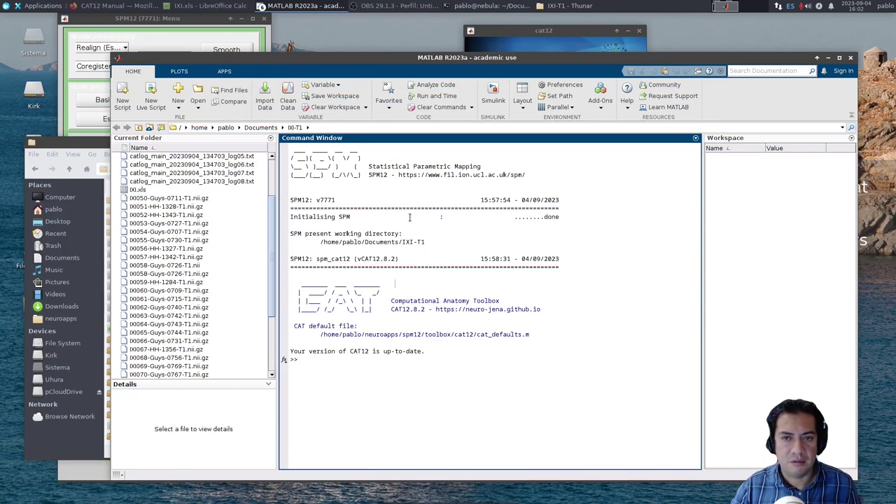
left_click(590, 45)
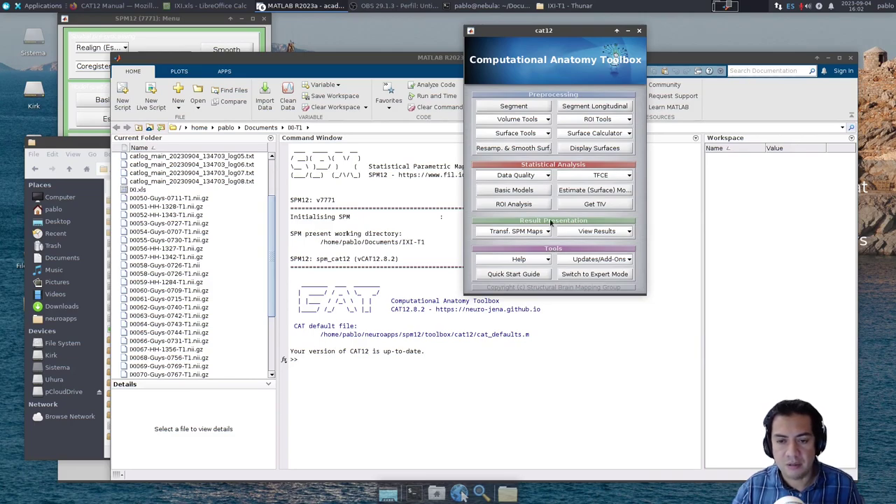
left_click(534, 108)
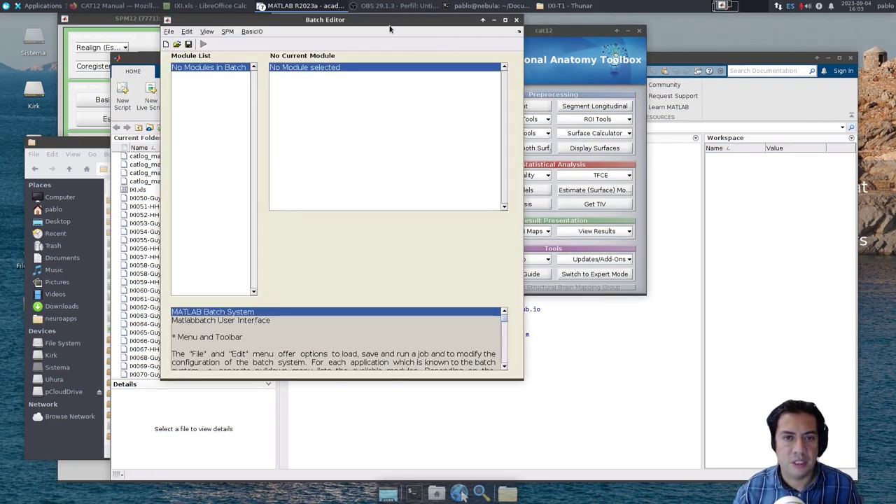
- Enlarge the Batch Editor window and look over the parameters of the CAT12 Segmentation module
scroll(446, 159, "down", 10)
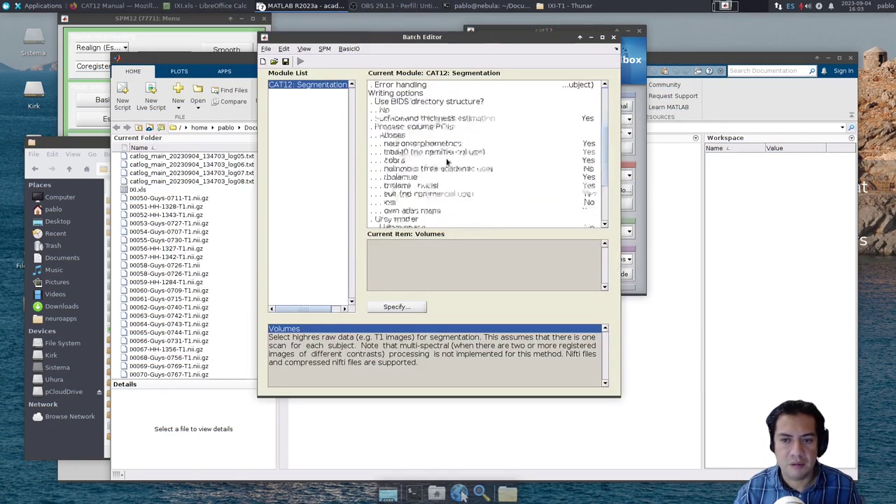
scroll(446, 158, "up", 10)
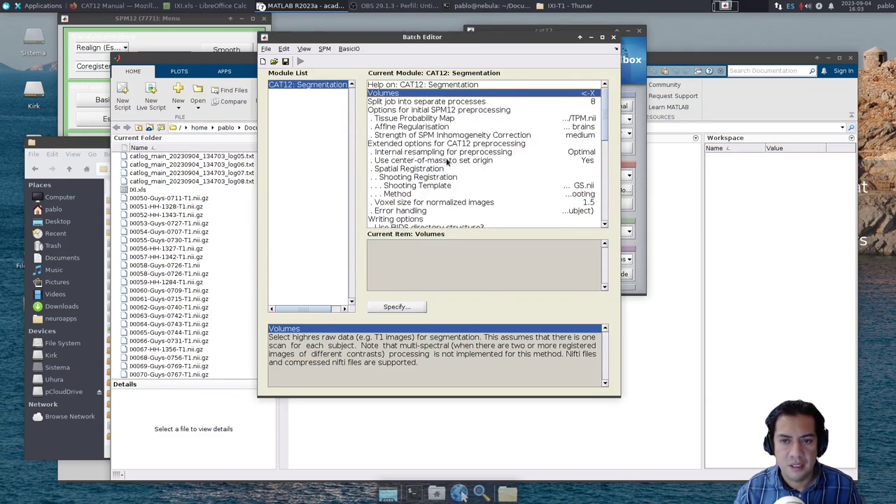
left_click_drag(619, 397, 759, 454)
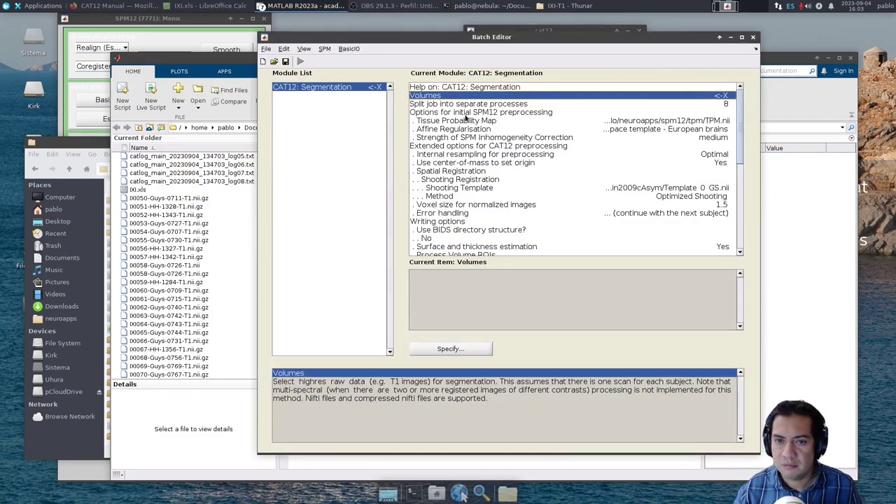
scroll(471, 104, "down", 3)
scroll(472, 103, "down", 5)
scroll(462, 102, "up", 7)
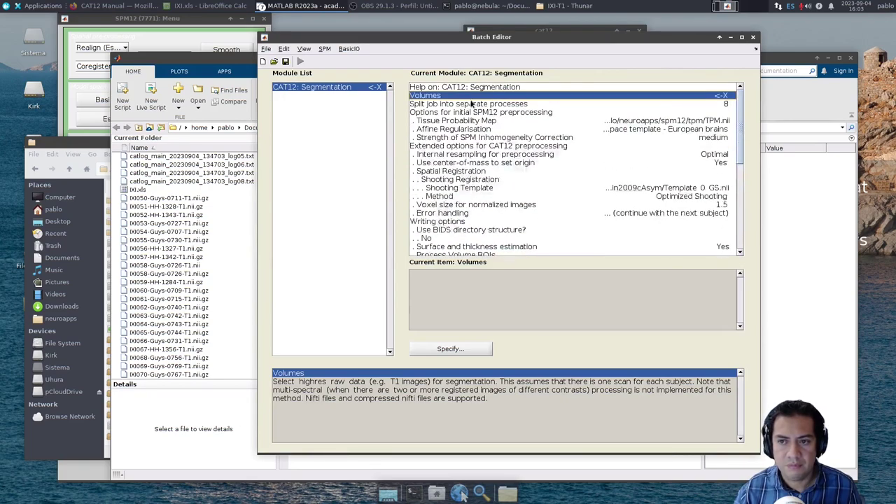
- Load all the listed image files from the IXI-T1 folder as the Volumes of the segmentation module
double_click(455, 98)
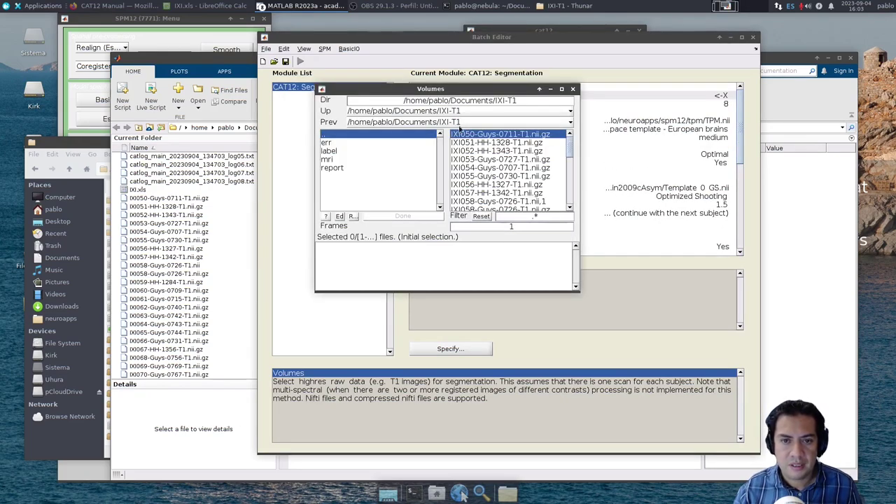
right_click(507, 167)
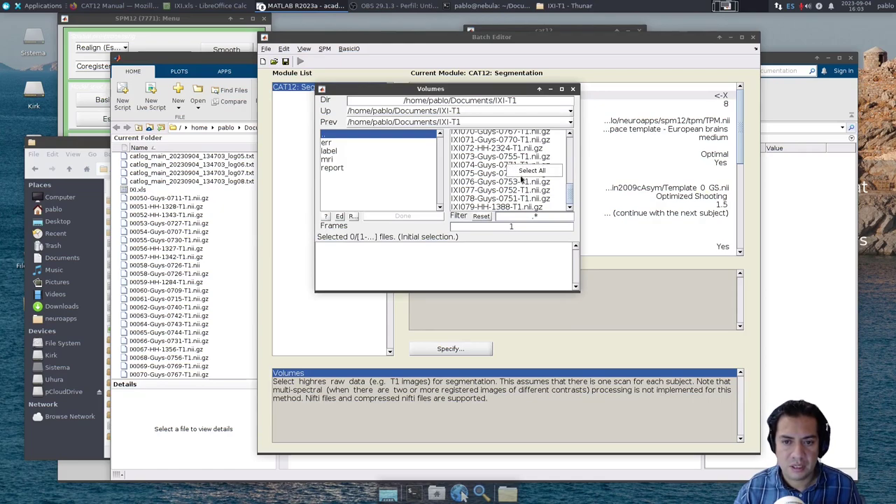
left_click(520, 179)
left_click(397, 216)
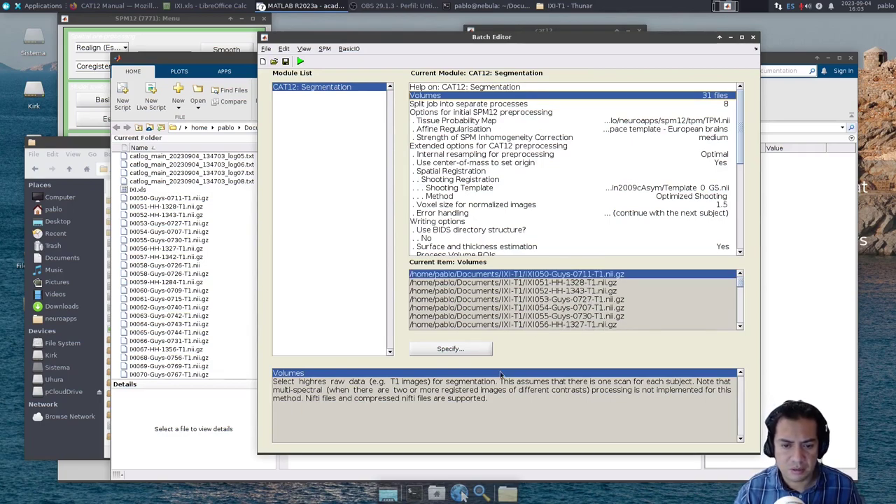
- Remove the duplicate uncompressed image IXI058-Guys-0726-T1.nii,1 from the selected Volumes and confirm the selection
left_click(450, 348)
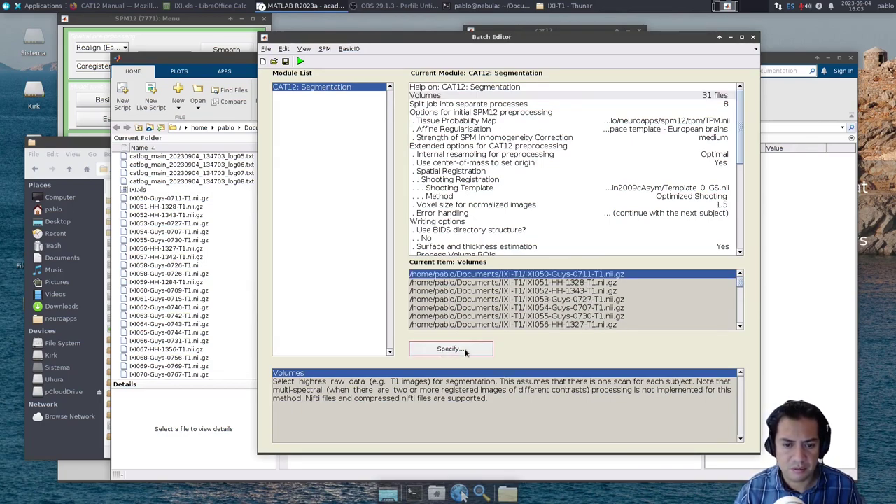
scroll(448, 270, "down", 2)
scroll(448, 270, "down", 4)
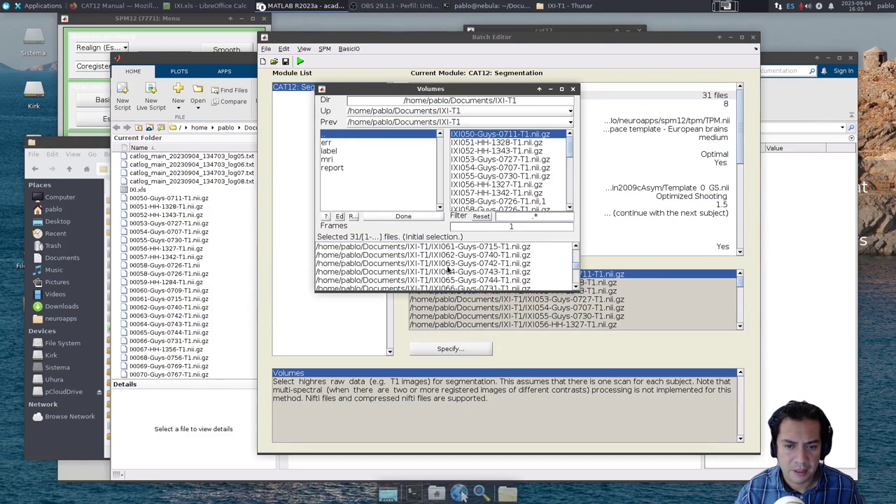
scroll(448, 270, "down", 5)
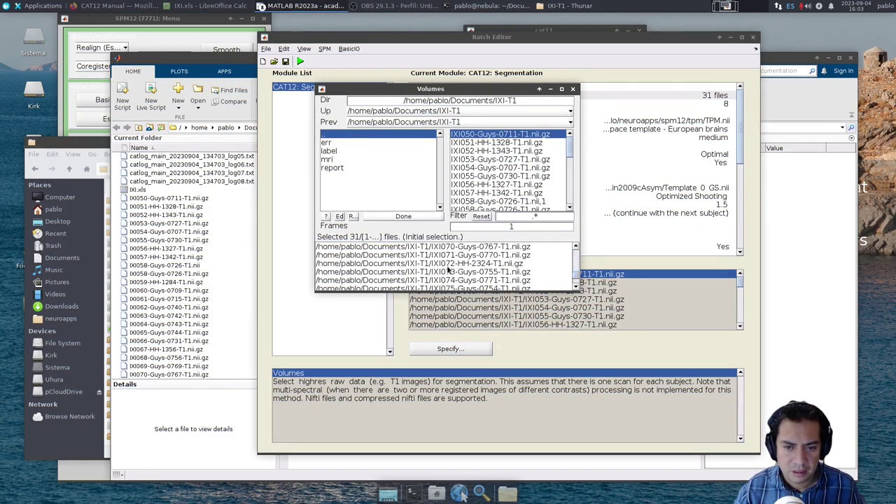
scroll(448, 270, "up", 5)
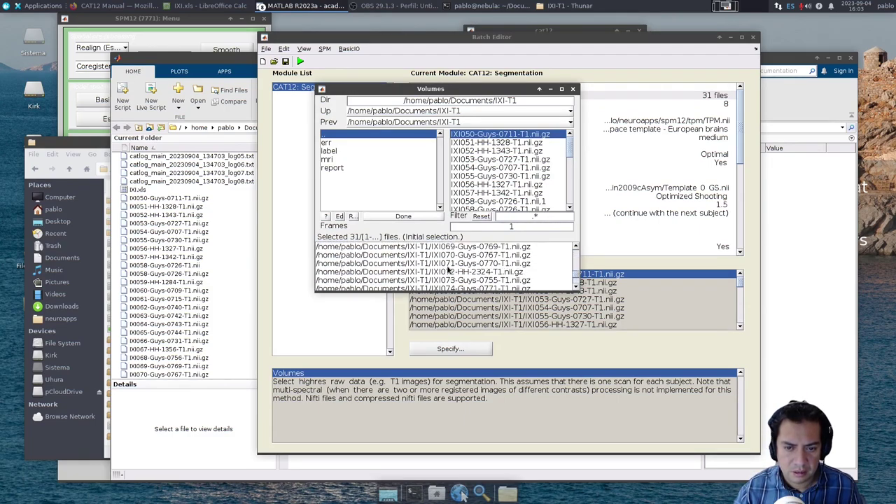
scroll(448, 270, "up", 4)
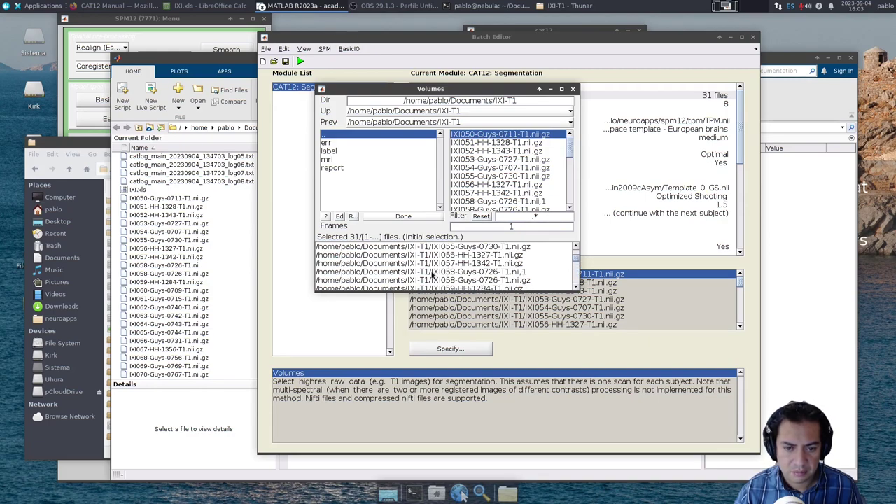
left_click(448, 274)
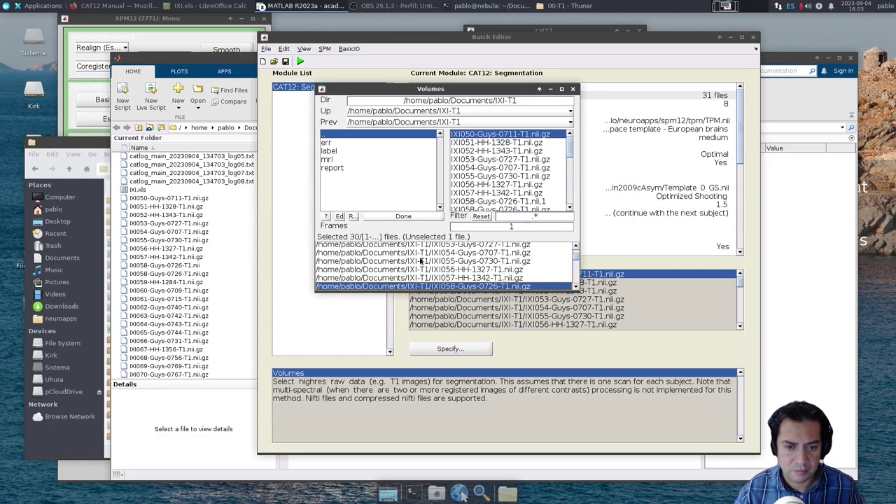
left_click(403, 217)
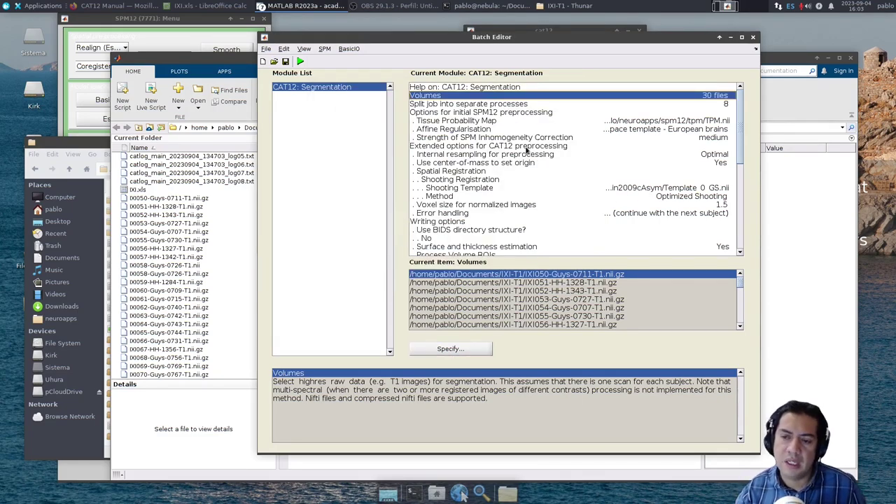
- Examine the setting for splitting the job into separate processes and its help note on RAM needed per process
left_click(473, 104)
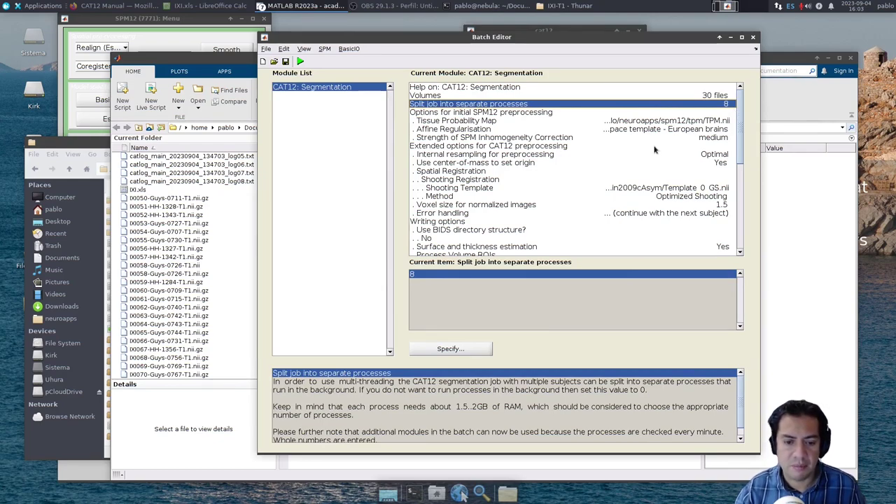
left_click(427, 409)
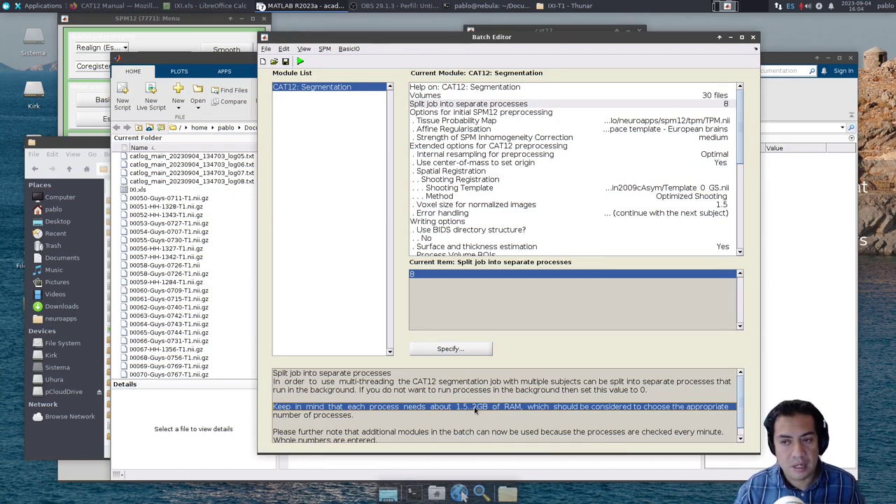
left_click(726, 105)
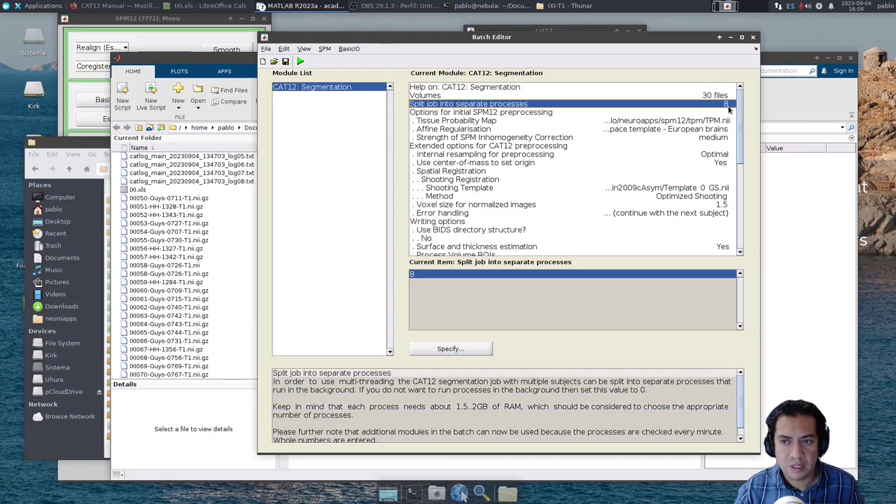
left_click(477, 407)
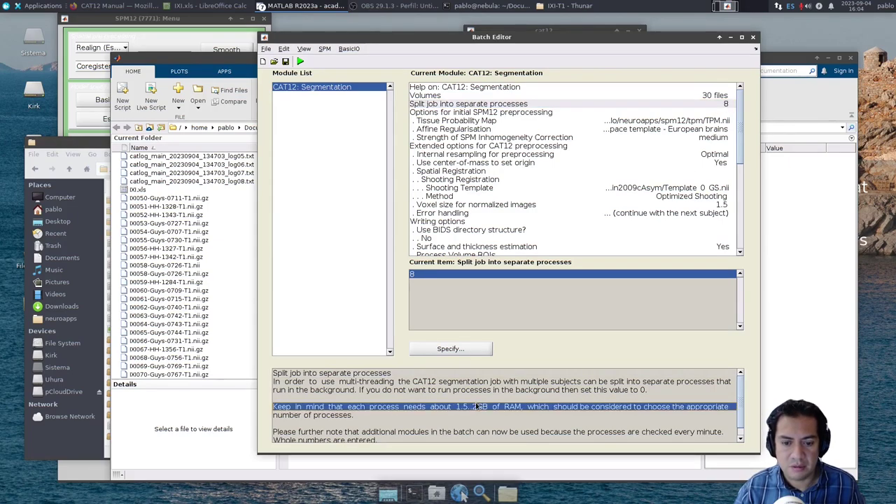
left_click(725, 106)
left_click(474, 412)
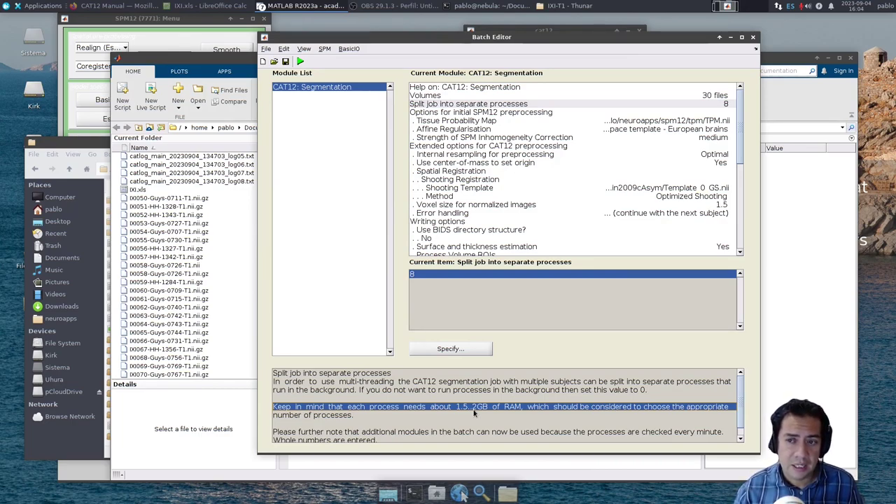
left_click(473, 414)
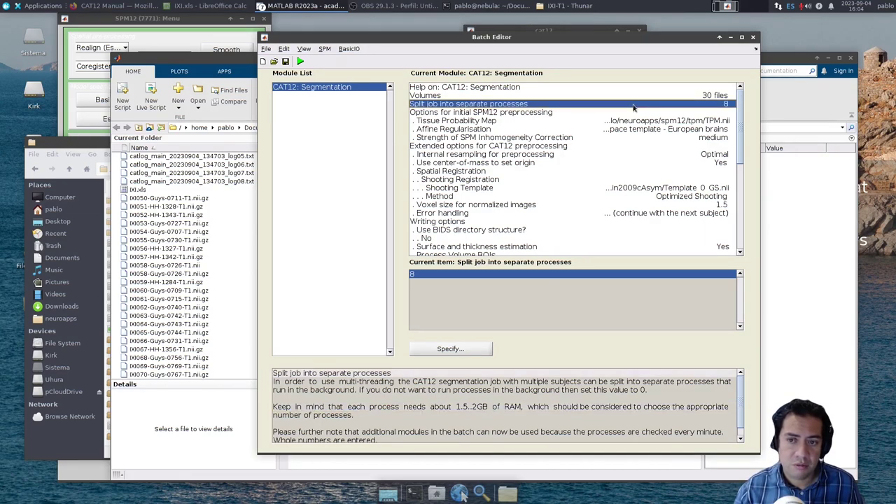
left_click(467, 409)
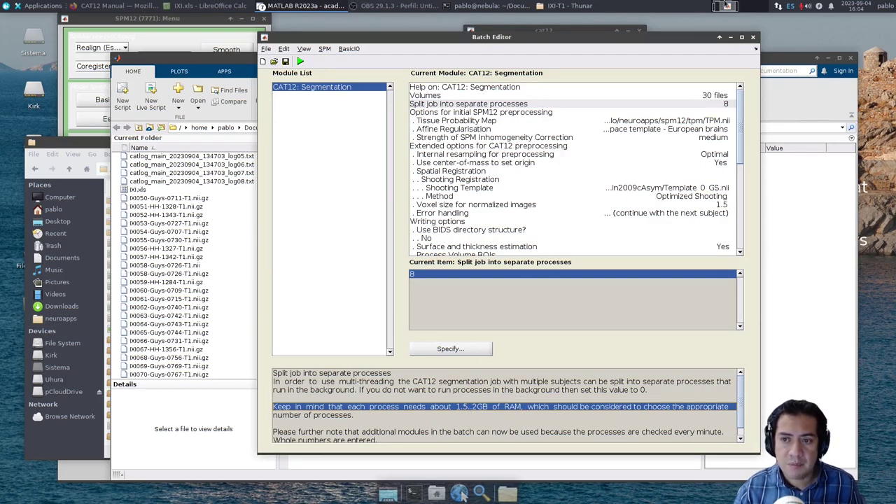
left_click(625, 104)
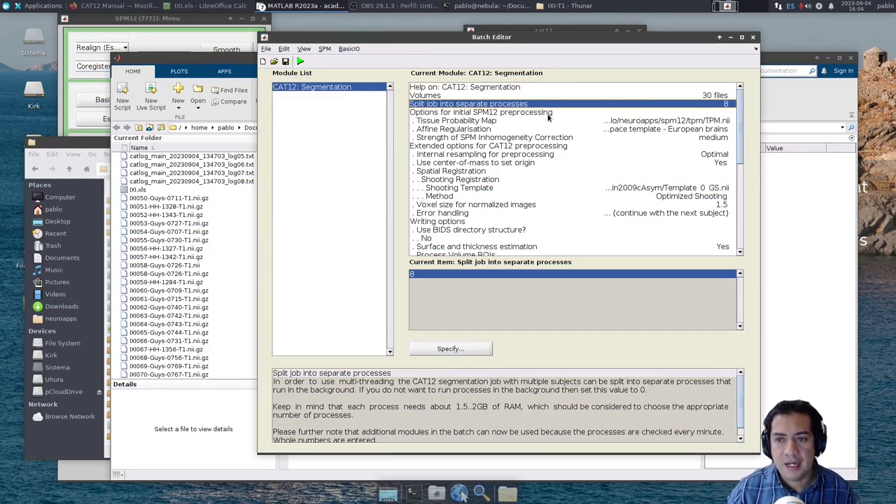
- Review the Tissue Probability Map, Affine Regularisation, SPM Inhomogeneity Correction, internal resampling and BIDS directory structure options
left_click(478, 122)
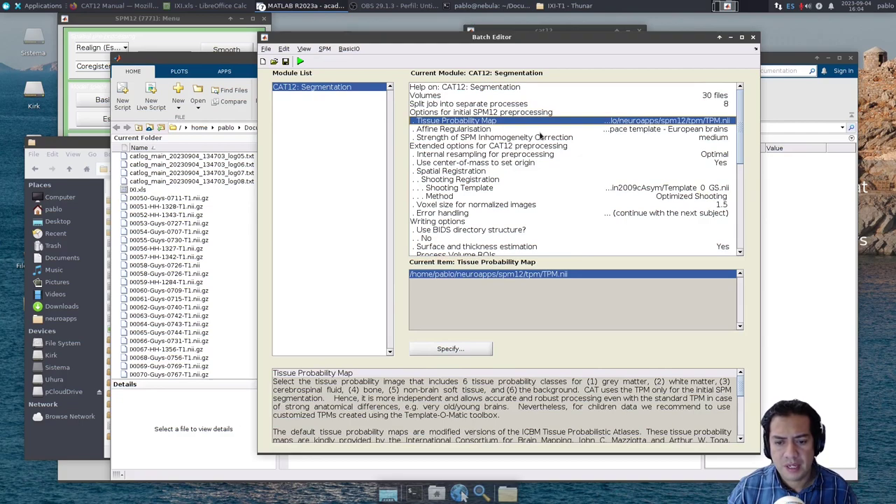
left_click(495, 130)
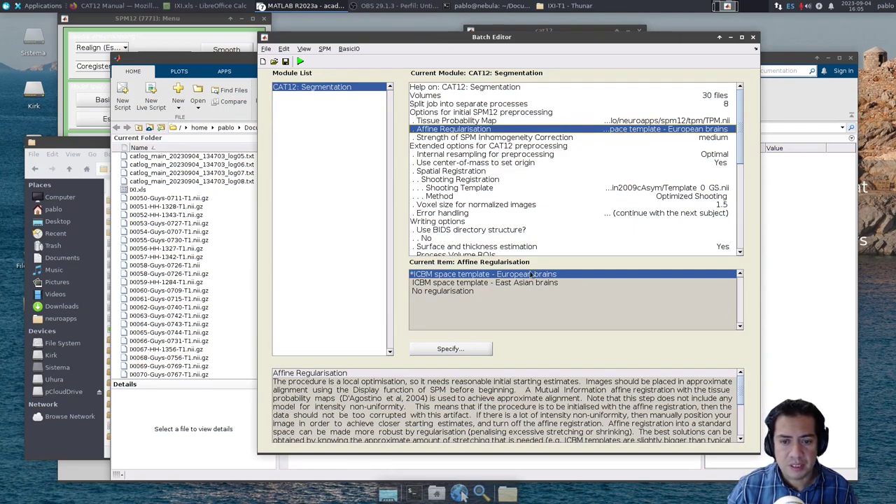
left_click(496, 138)
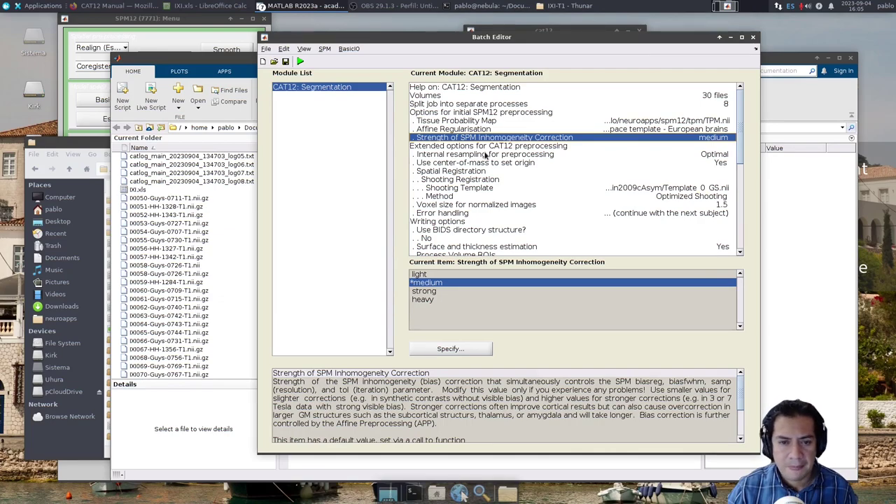
left_click(485, 155)
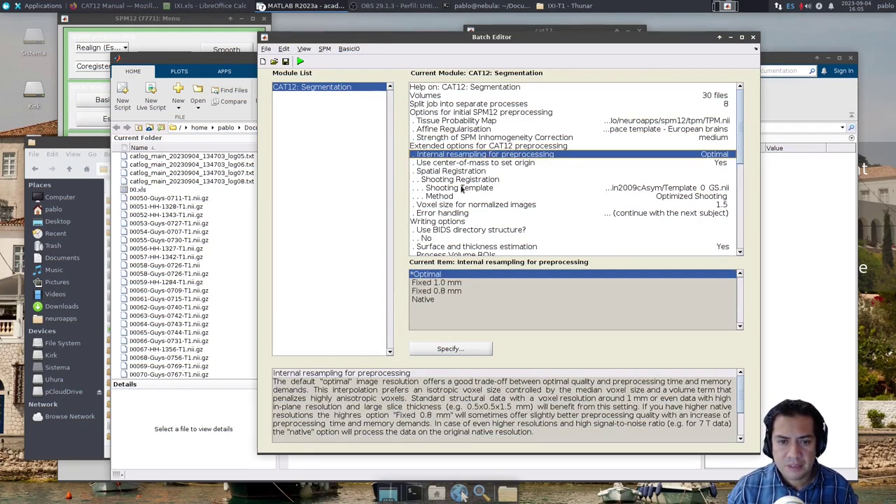
scroll(462, 187, "down", 1)
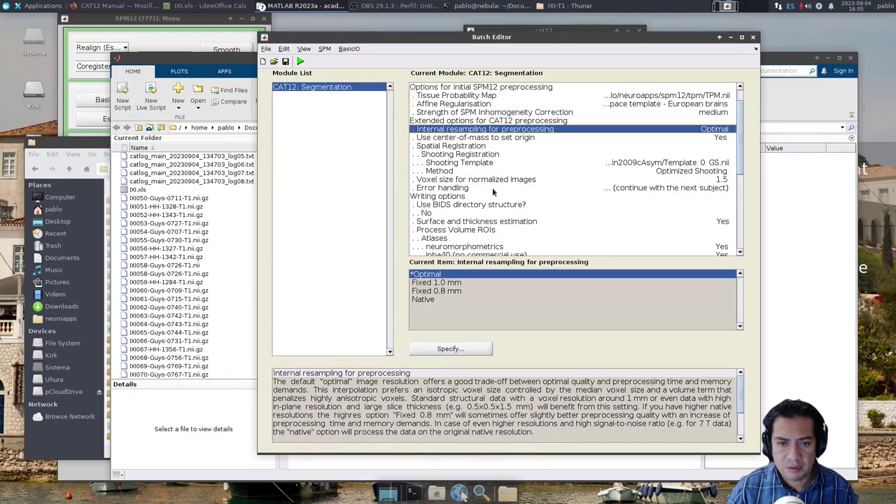
scroll(493, 192, "down", 1)
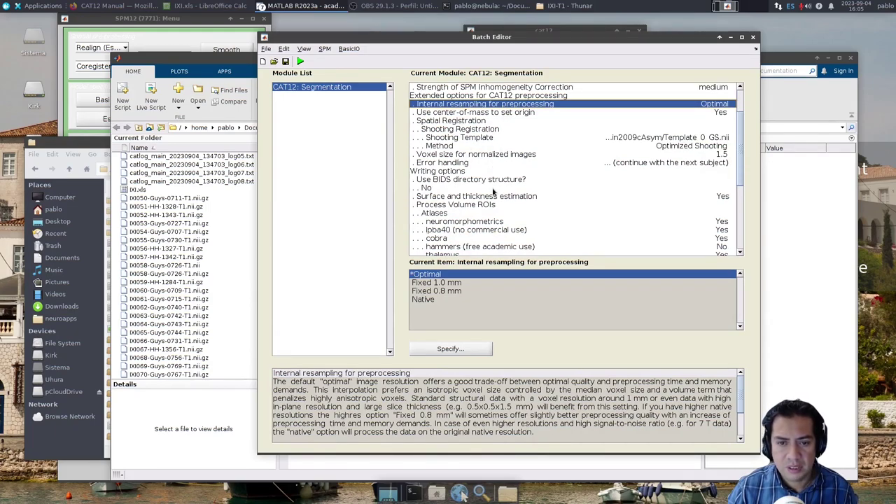
left_click(460, 180)
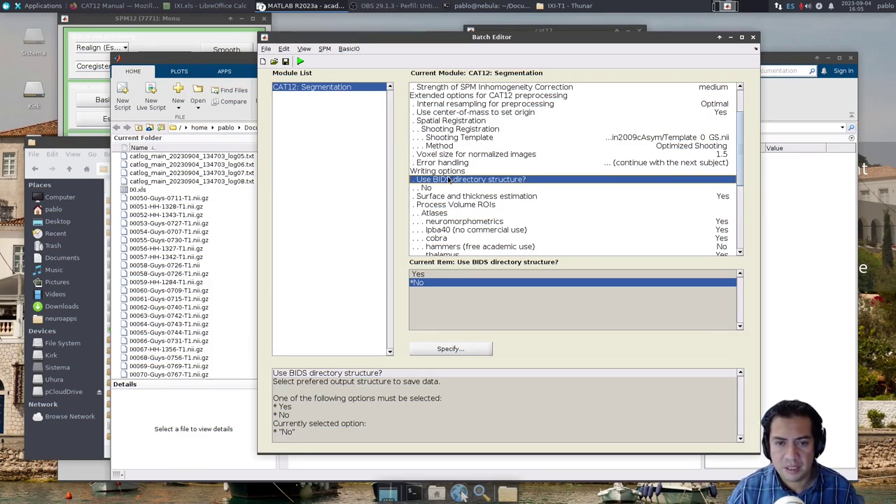
- Set Surface and thickness estimation to No in the writing options
scroll(448, 179, "down", 1)
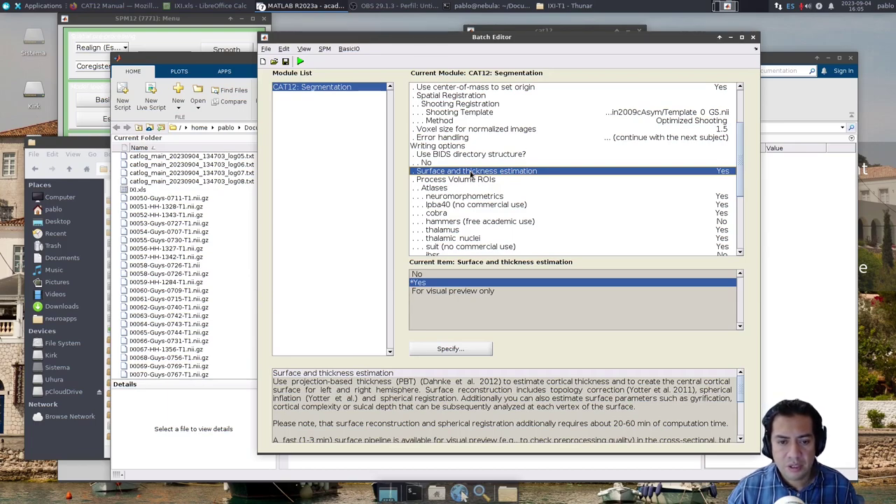
left_click(434, 275)
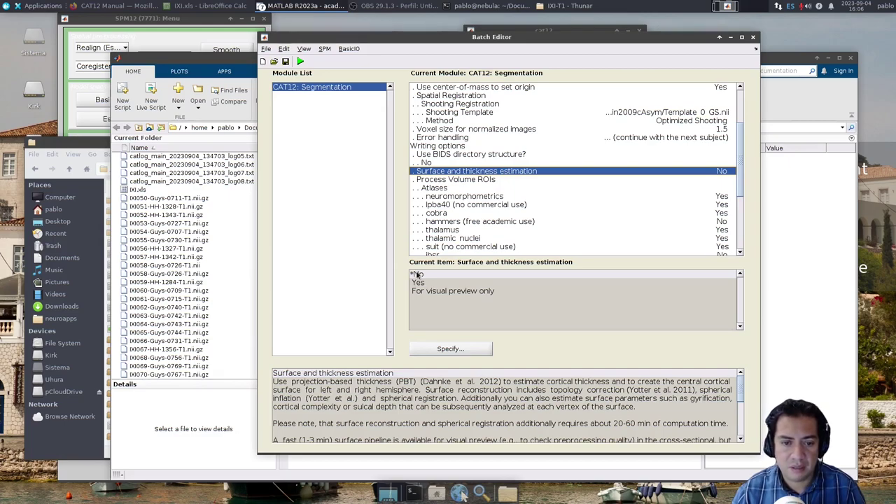
left_click(419, 275)
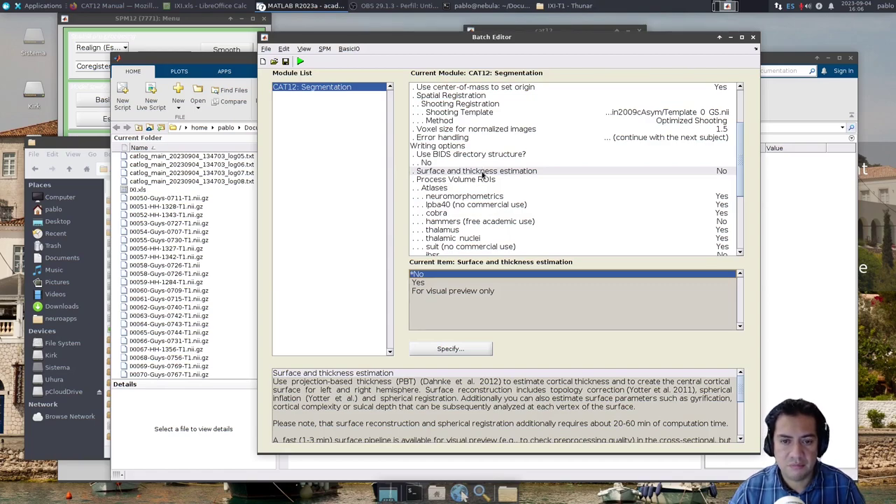
- Examine the ROI Atlases options and read the help description of the neuromorphometrics atlas
left_click(449, 189)
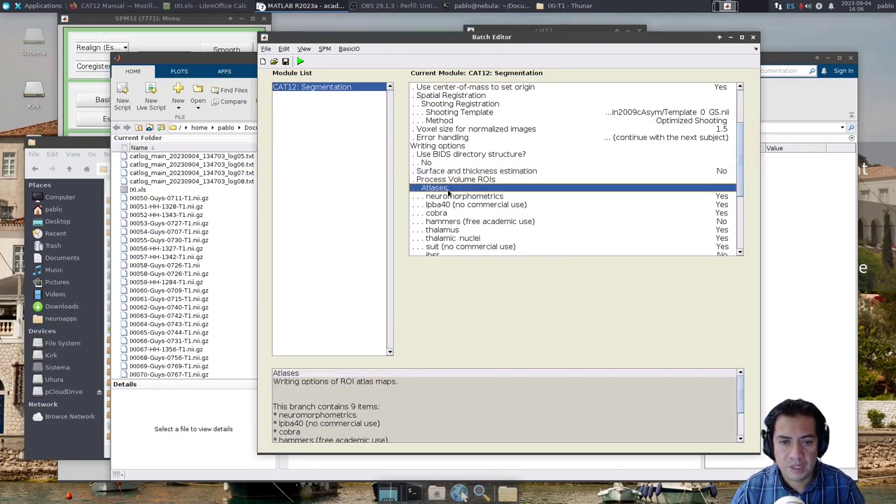
left_click(448, 197)
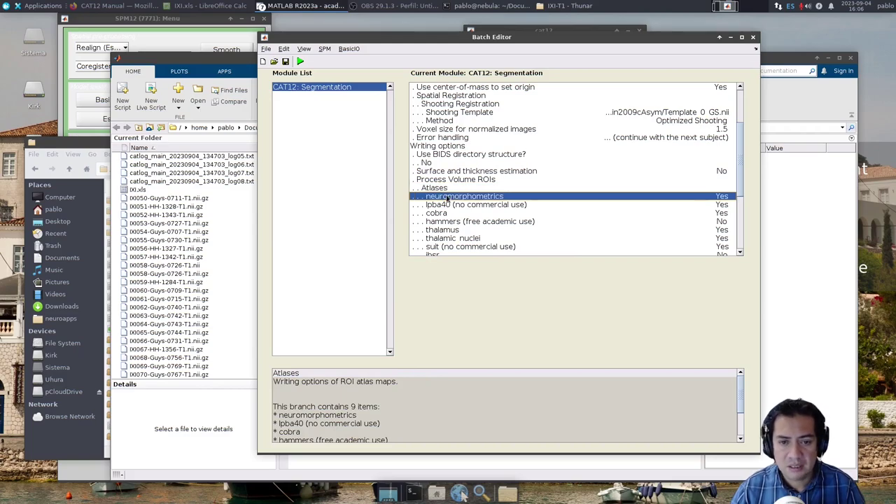
scroll(427, 409, "down", 2)
scroll(427, 410, "up", 1)
scroll(426, 409, "down", 3)
scroll(427, 410, "up", 1)
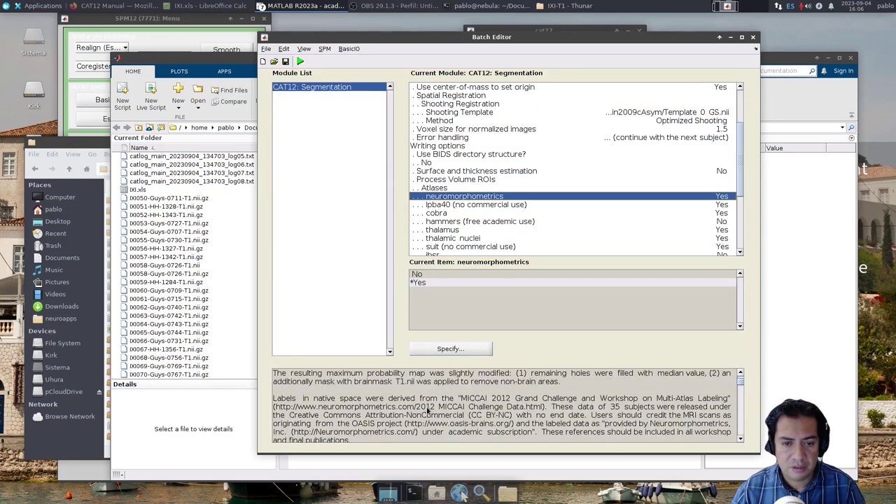
- Read the help description of the lpba40 atlas and set the cobra atlas to No
left_click(444, 204)
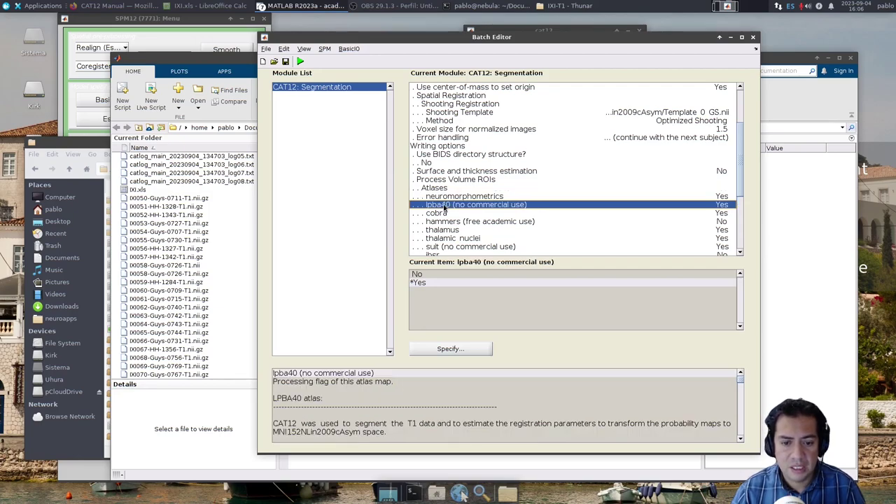
scroll(419, 424, "down", 3)
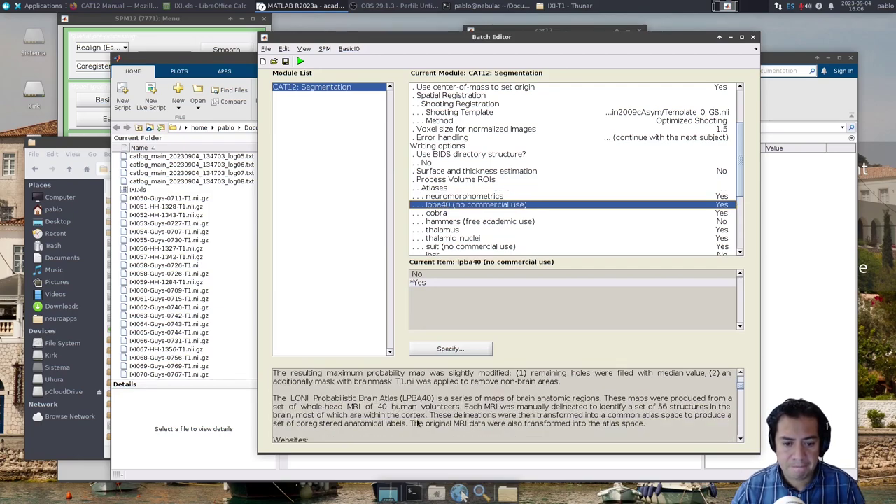
left_click(441, 213)
left_click(420, 274)
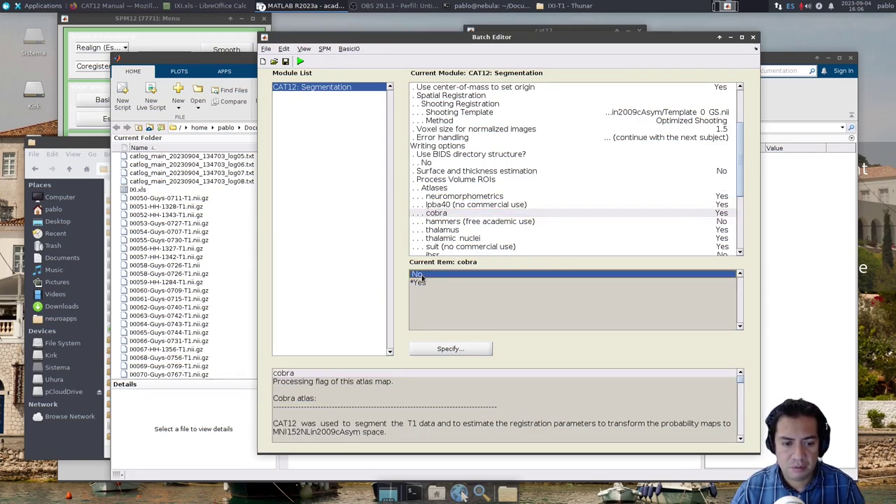
key("Return")
- Set the thalamus, thalamic nuclei and suit atlases to No in the ROI atlas options
key("Down")
key("Down")
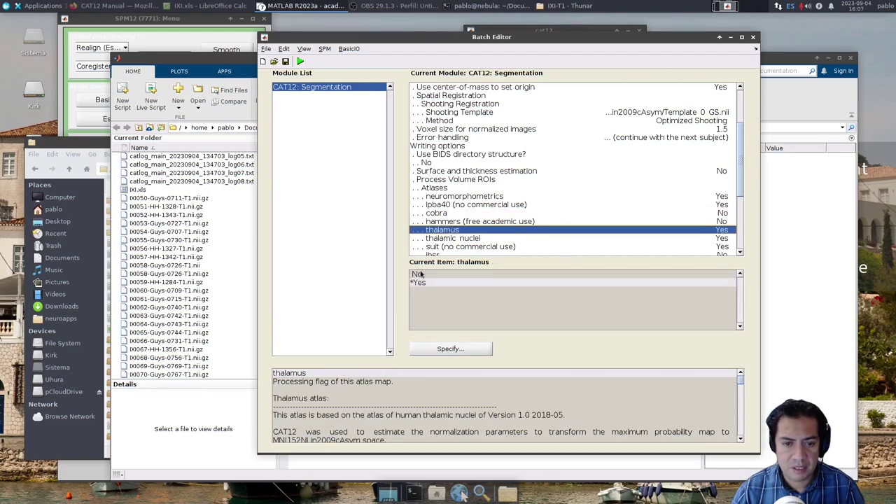
left_click(420, 275)
key("Return")
key("Down")
left_click(422, 275)
key("Return")
key("Down")
left_click(422, 275)
key("Return")
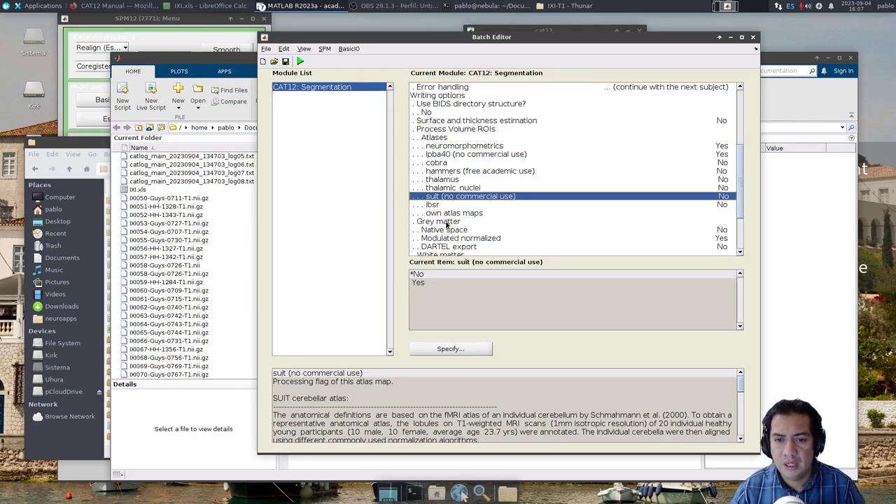
- Review the complete CAT12 Segmentation settings, including the tissue outputs, surface and thickness estimation, and splitting the job into separate processes
scroll(447, 224, "down", 3)
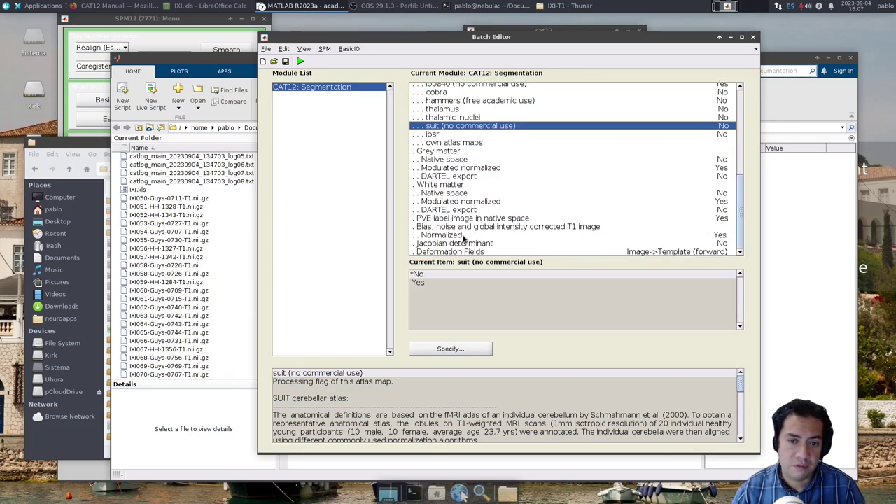
scroll(486, 209, "up", 6)
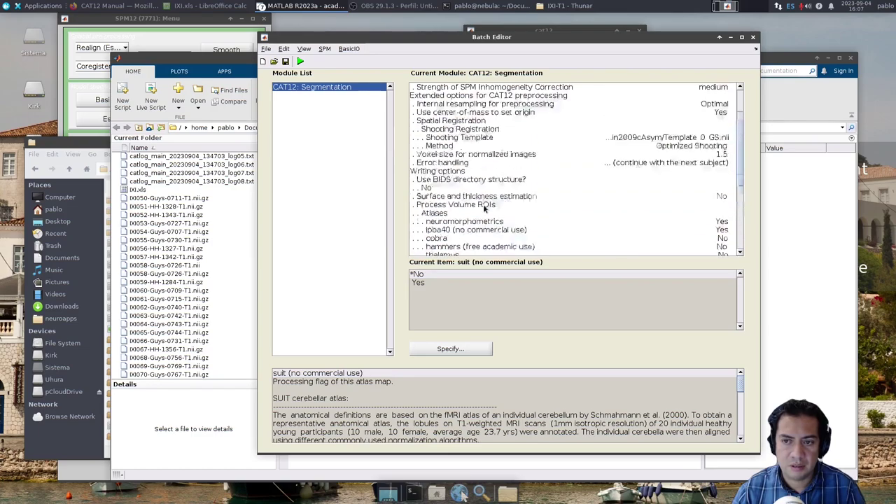
scroll(483, 203, "up", 2)
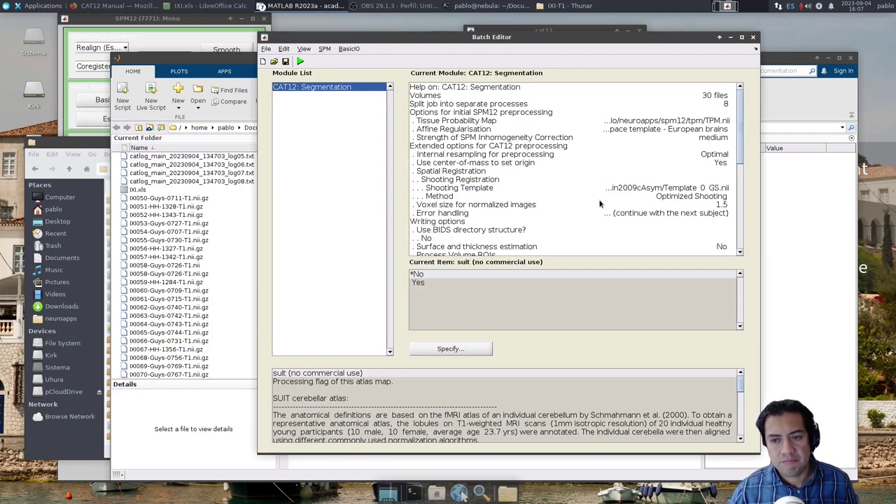
scroll(600, 204, "down", 10)
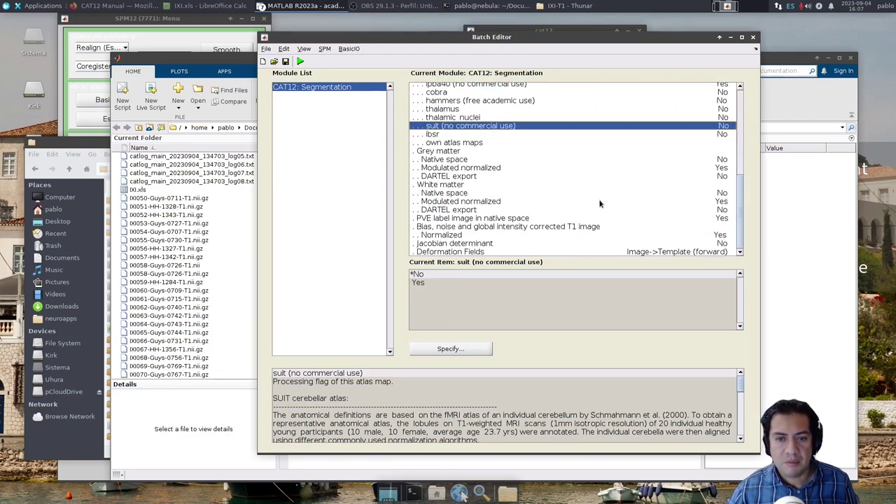
scroll(600, 203, "up", 10)
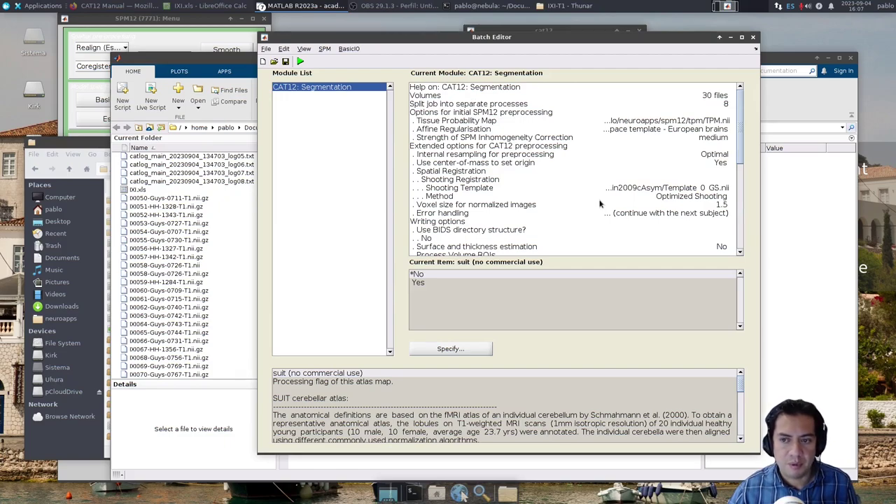
scroll(600, 203, "down", 3)
left_click(468, 173)
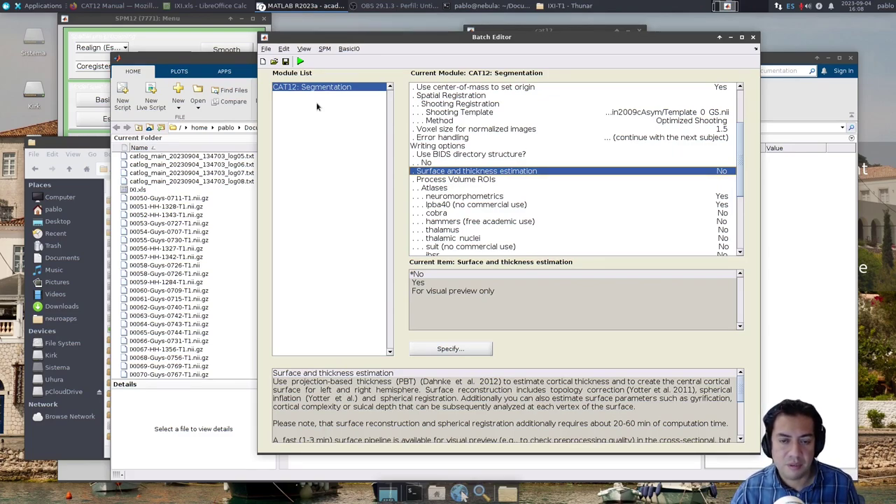
scroll(504, 148, "up", 3)
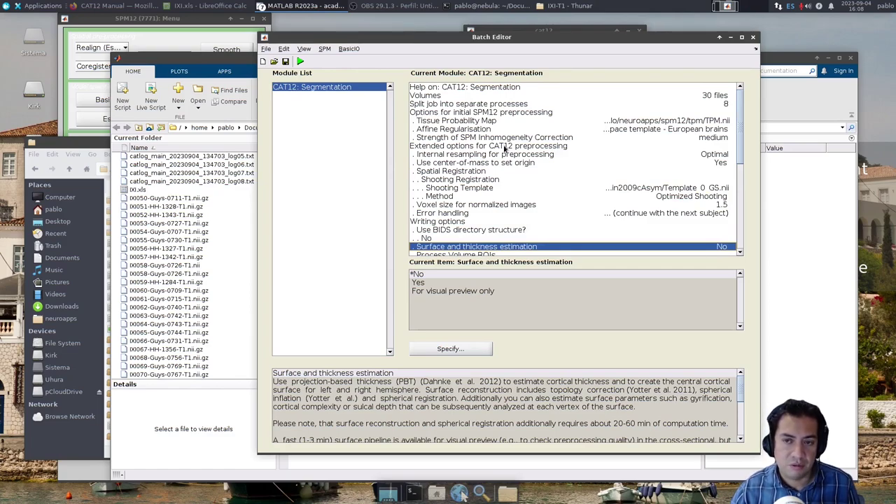
left_click(485, 105)
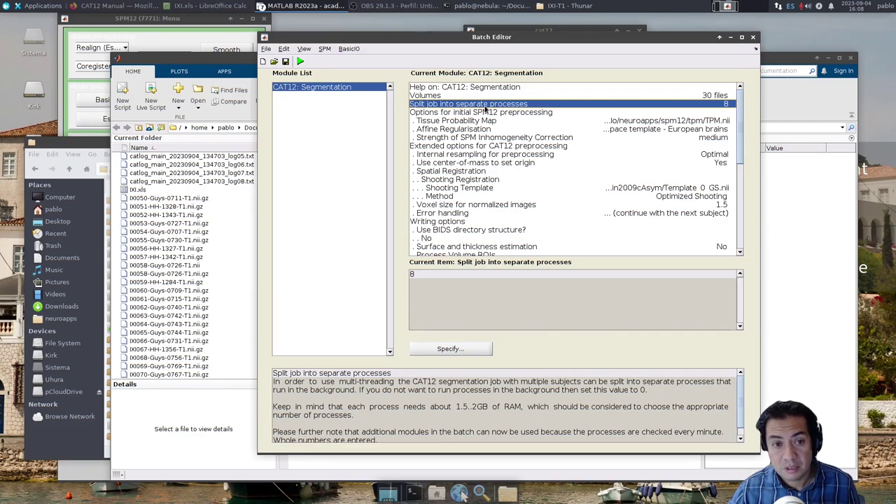
- Quit the Batch Editor without saving the batch changes
left_click(753, 38)
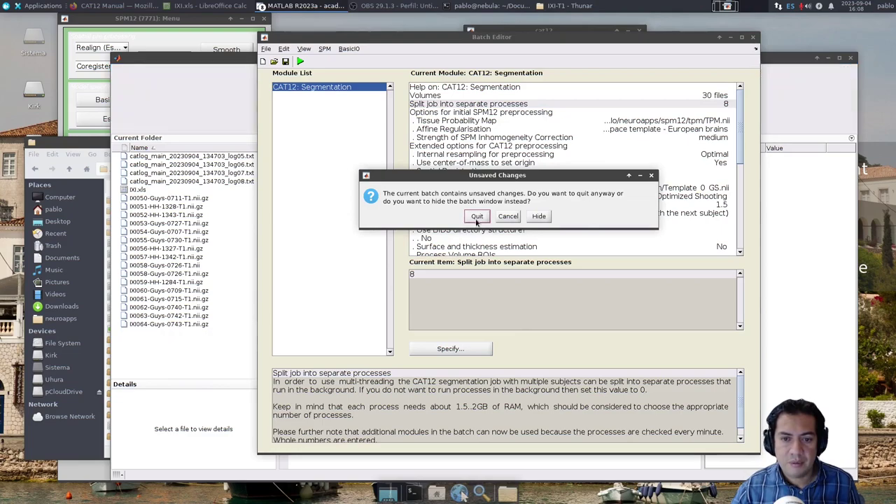
left_click(476, 216)
left_click(325, 359)
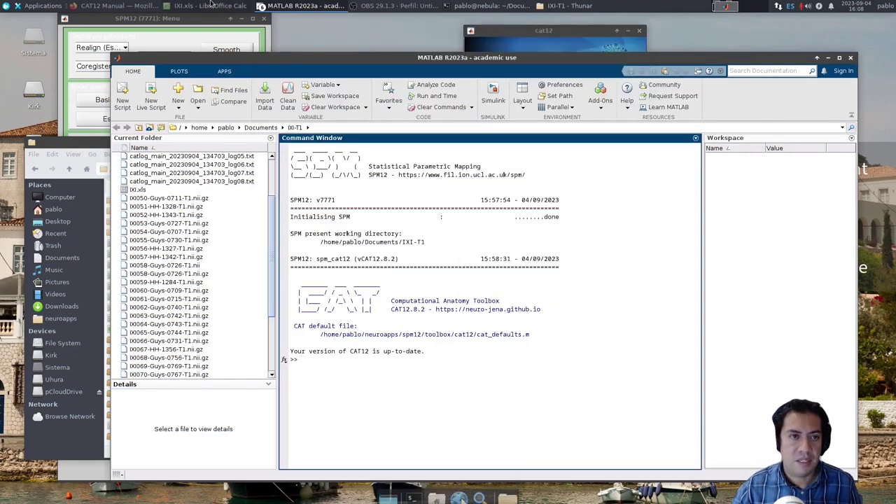
- Switch to the IXI-T1 folder window in Thunar, move it over the MATLAB command area and show the contents as icons
left_click(581, 6)
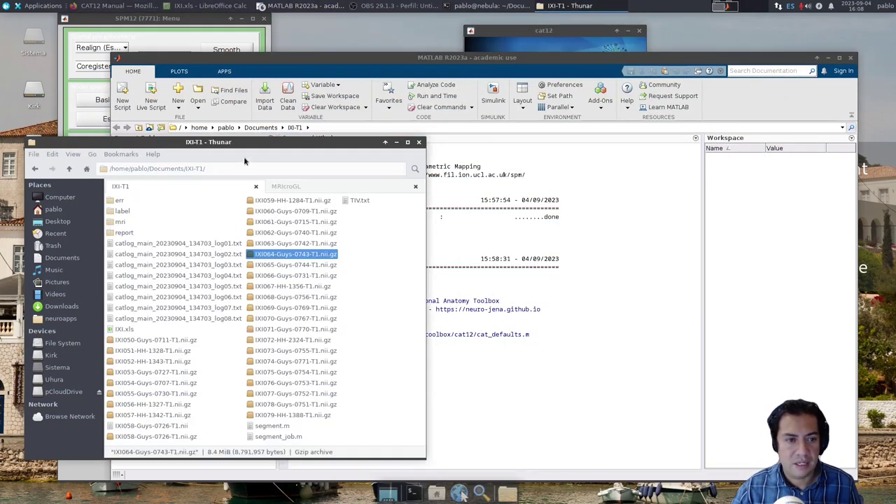
left_click_drag(267, 142, 560, 145)
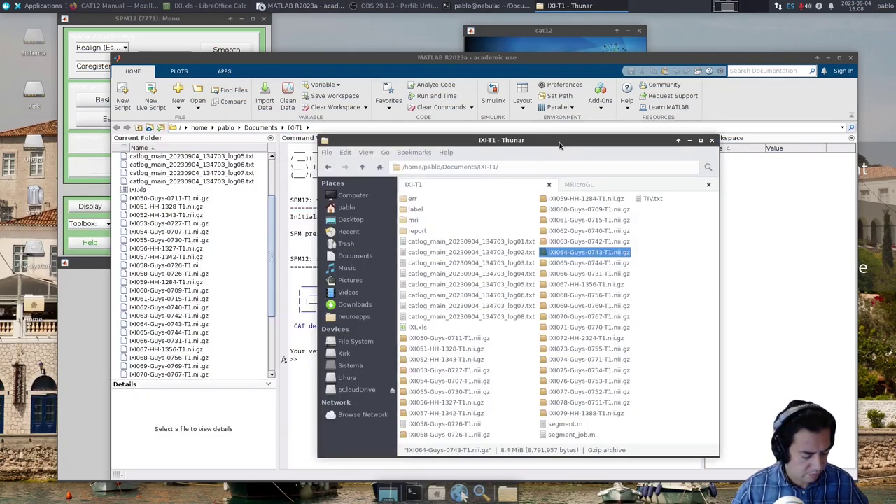
left_click(704, 299)
key("ctrl+2")
key("ctrl+1")
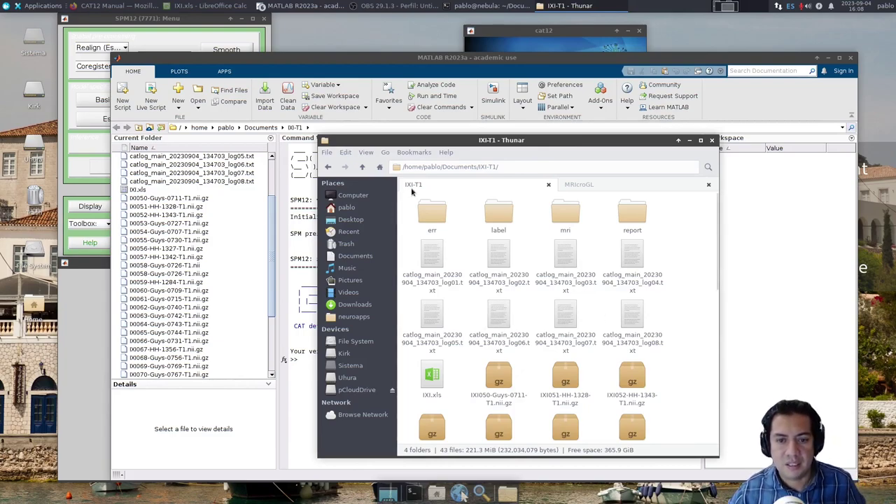
- Examine the catROI files in the label output folder and return to the IXI-T1 folder
left_click(431, 220)
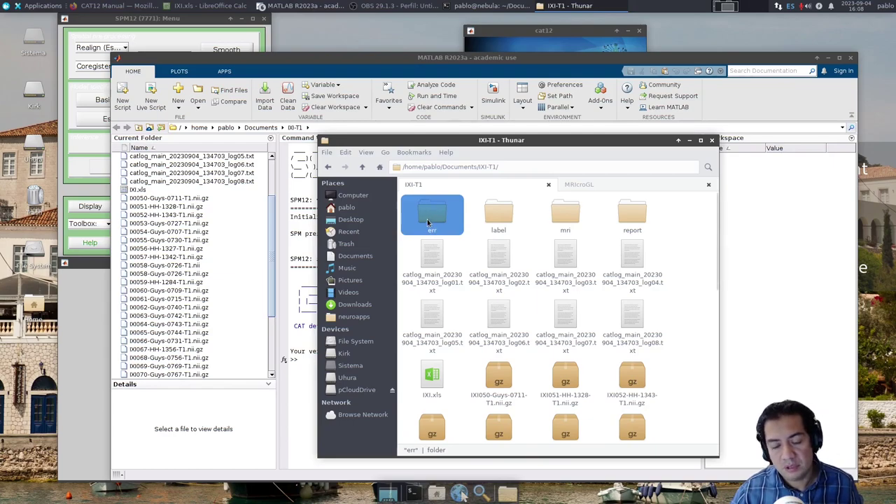
left_click(494, 222)
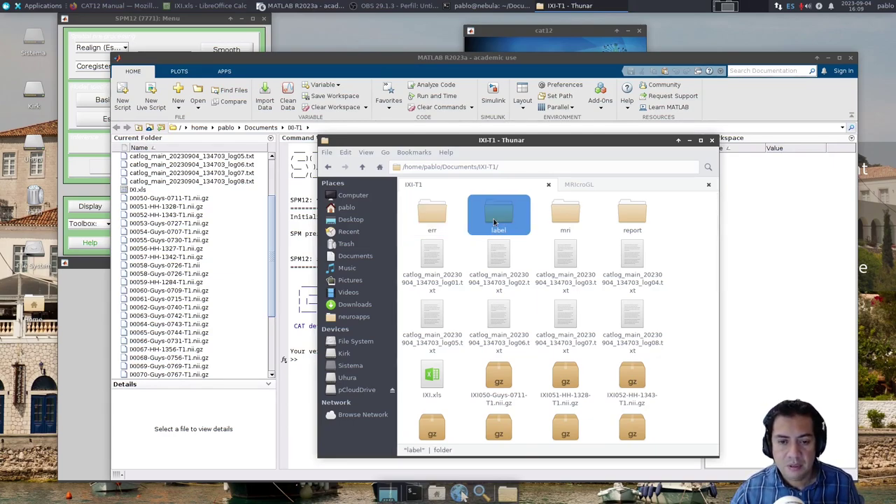
double_click(494, 222)
scroll(455, 299, "down", 10)
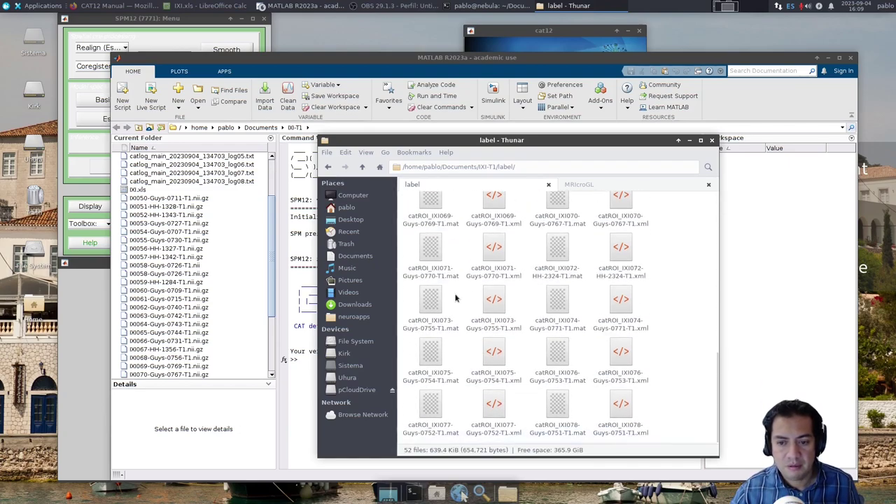
scroll(455, 299, "up", 10)
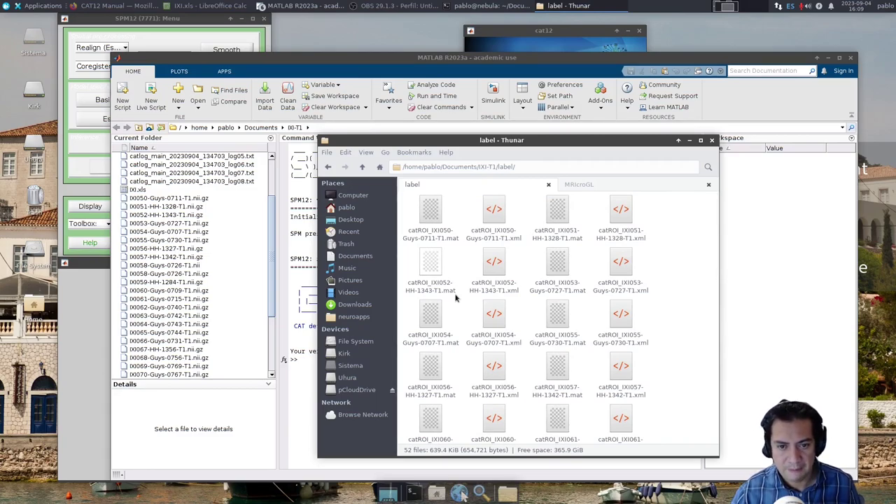
left_click(362, 168)
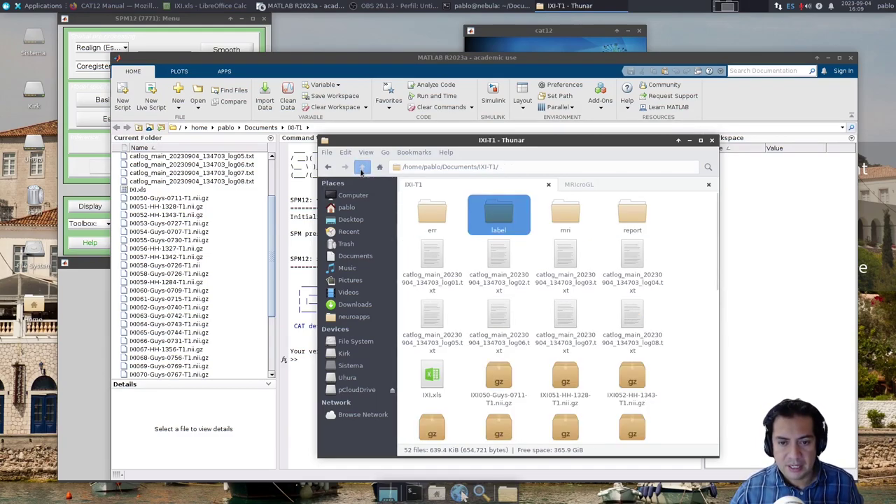
- Look through the segmented and normalized images in the mri output folder and return to the IXI-T1 folder
double_click(564, 212)
scroll(539, 252, "down", 10)
scroll(539, 252, "up", 8)
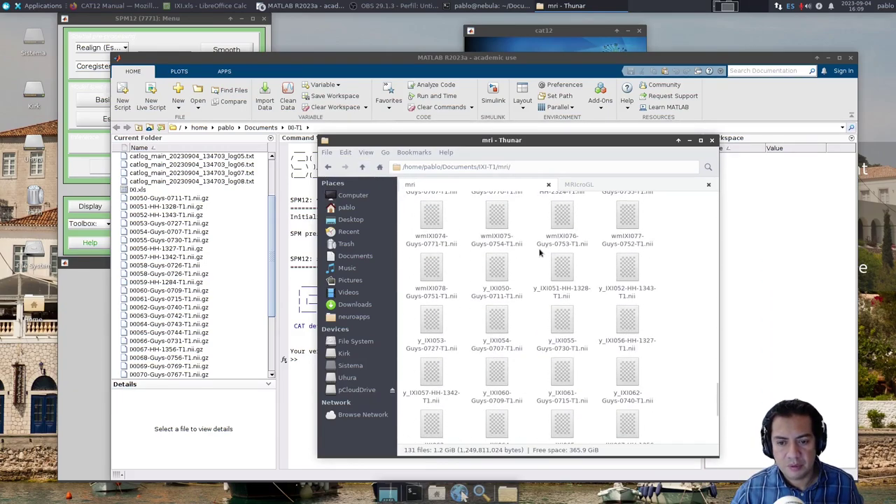
scroll(539, 252, "up", 6)
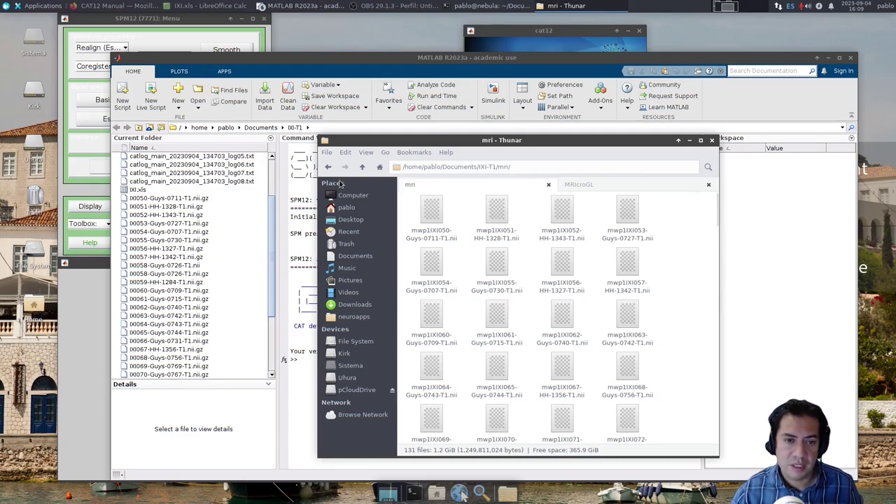
key("alt+Up")
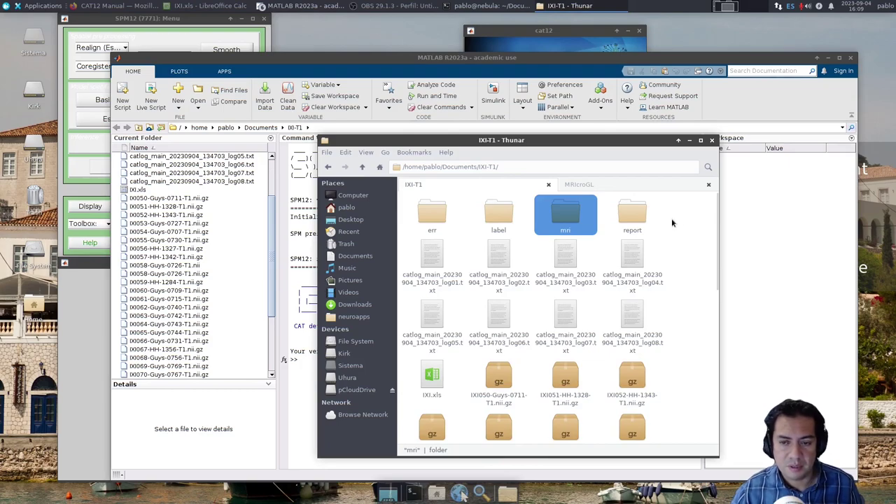
- Open the segmentation report catreport_IXI050-Guys-0711-T1.pdf from the report output folder
double_click(632, 214)
scroll(538, 292, "down", 10)
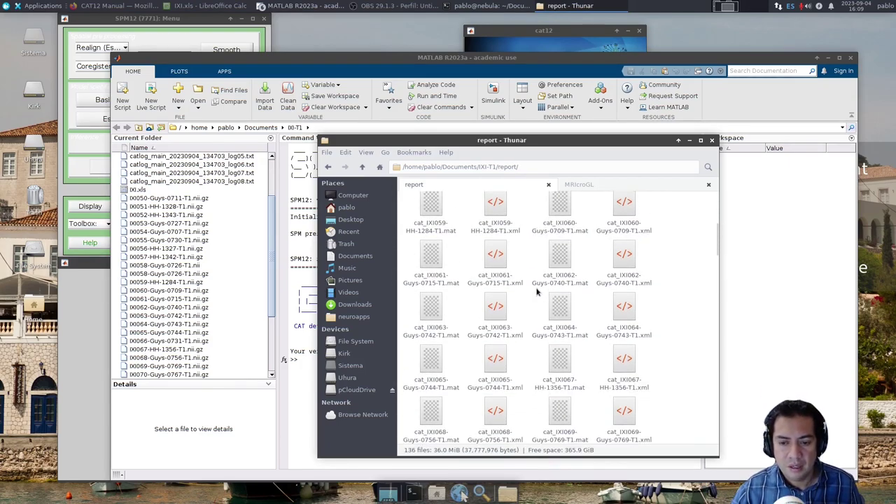
scroll(538, 293, "down", 5)
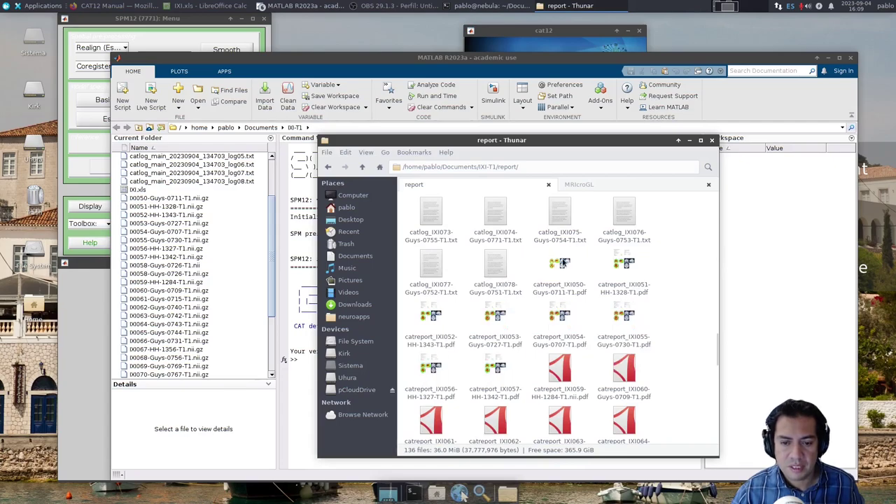
double_click(563, 262)
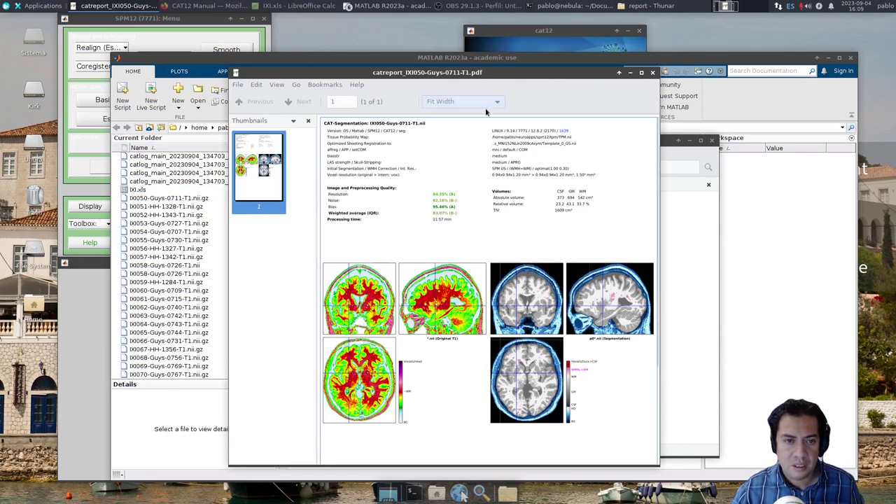
- Hide the report's thumbnails, widen its window, read the preprocessing quality ratings and tissue volumes, and close the report
left_click(308, 120)
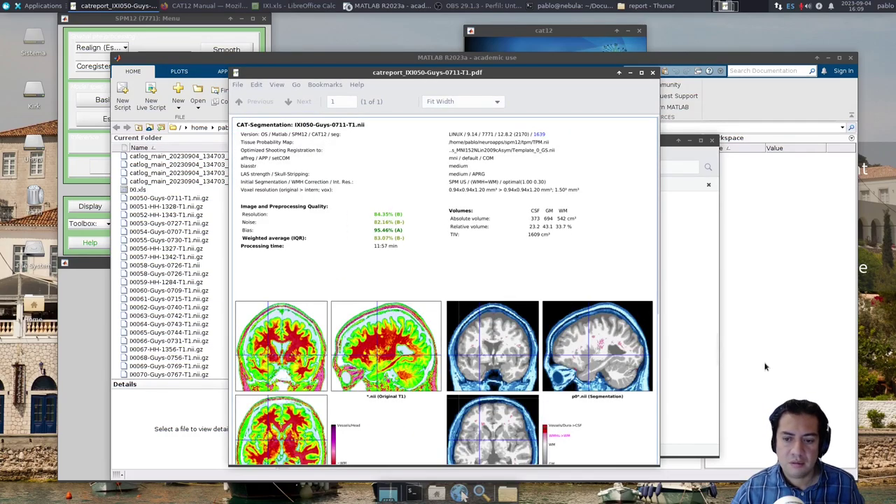
left_click_drag(656, 452, 777, 452)
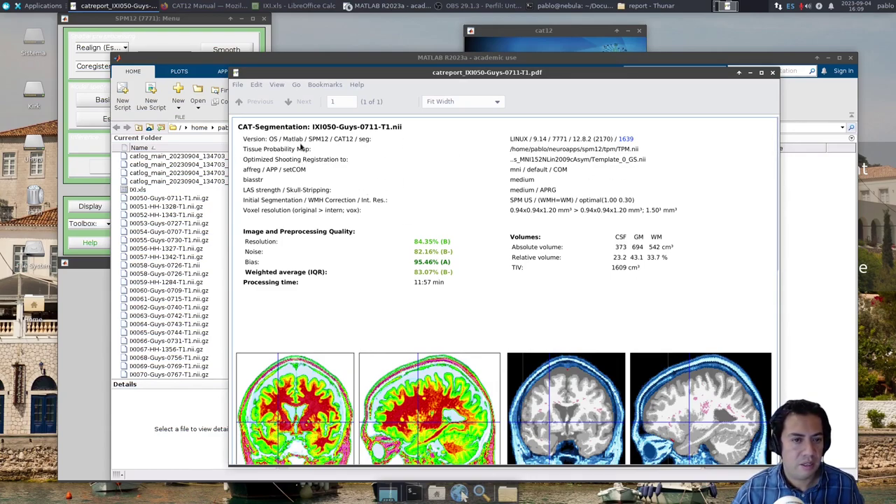
scroll(327, 168, "down", 1)
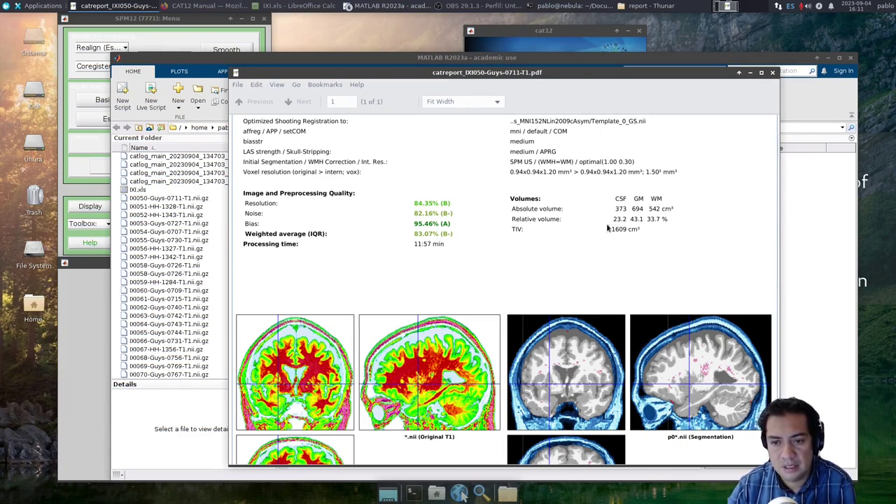
left_click(773, 72)
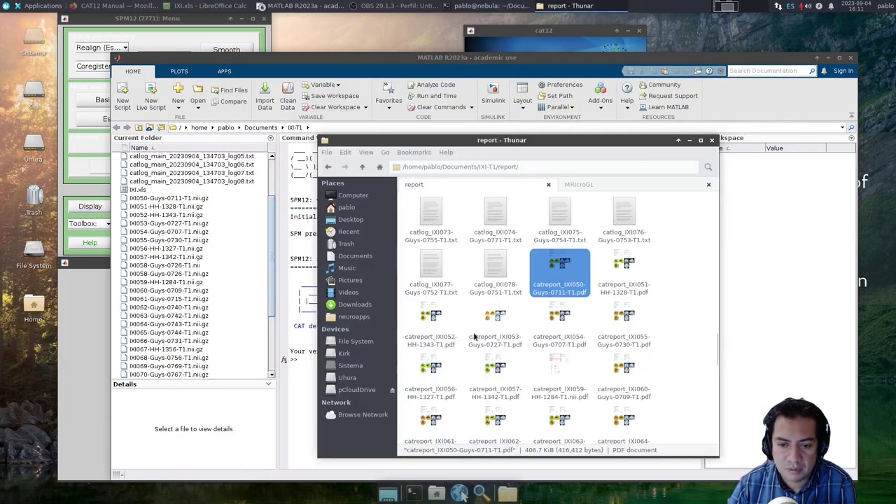
- Find the segmentation report catreport_IXI077-Guys-0752-T1.pdf in the report folder and open it
left_click(493, 369)
scroll(493, 370, "down", 3)
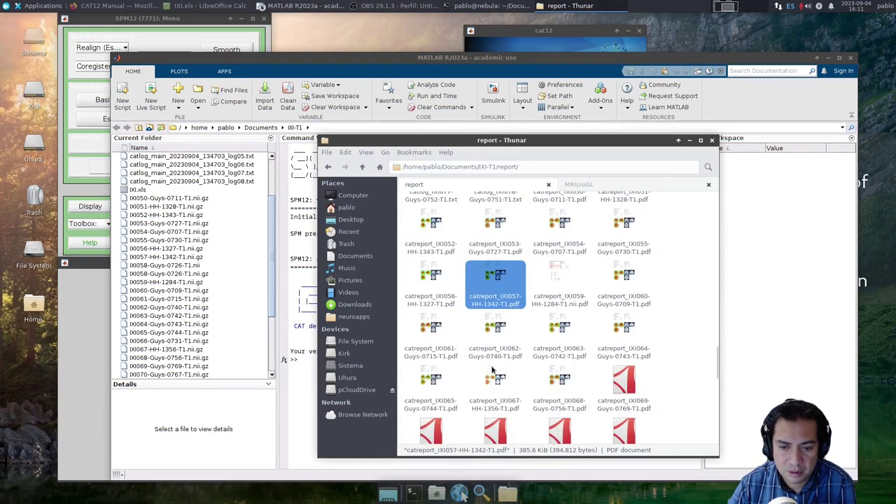
scroll(550, 379, "down", 4)
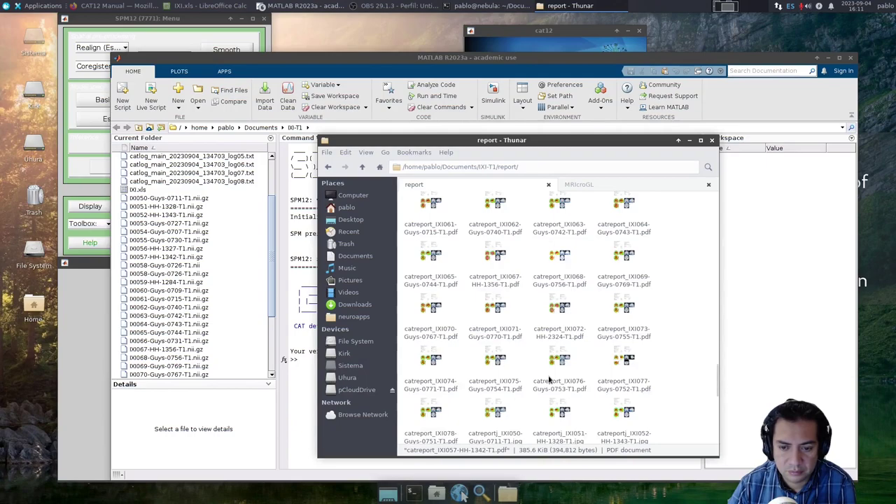
scroll(550, 379, "down", 1)
double_click(626, 335)
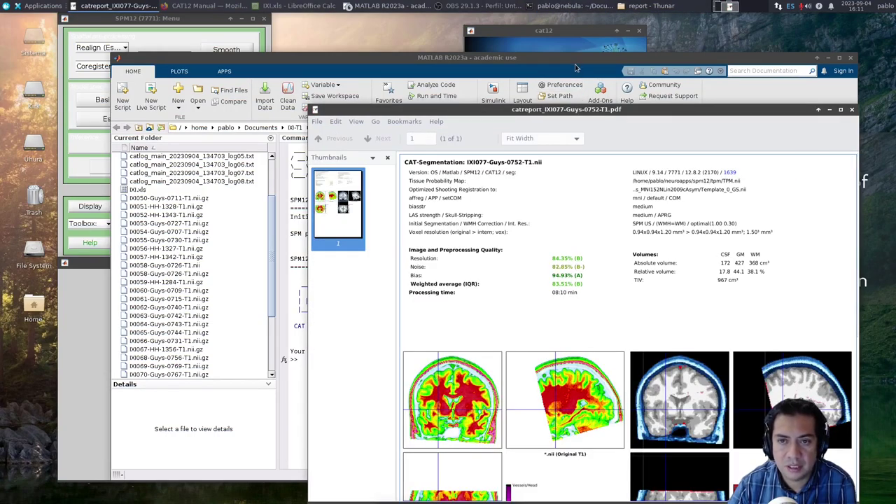
- Move the report window up to view it fully, examine the quality ratings and segmentation images, and close the report
left_click_drag(560, 112, 502, 31)
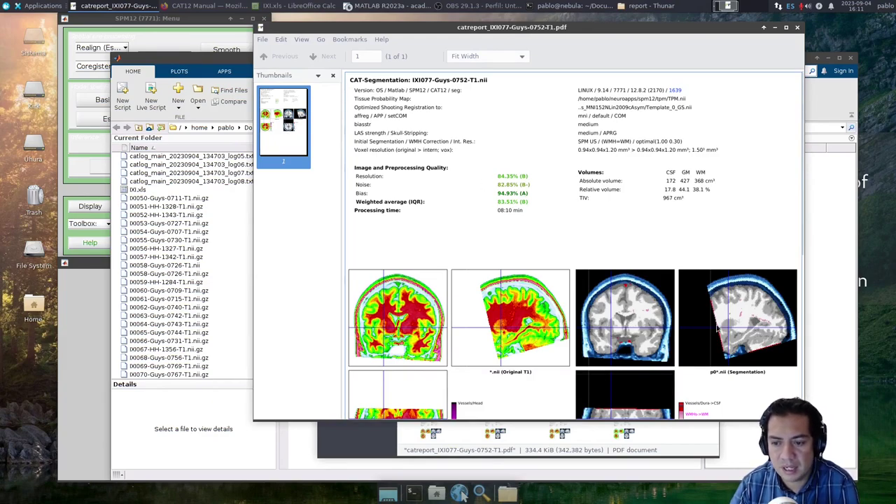
scroll(717, 329, "down", 4)
scroll(697, 330, "up", 2)
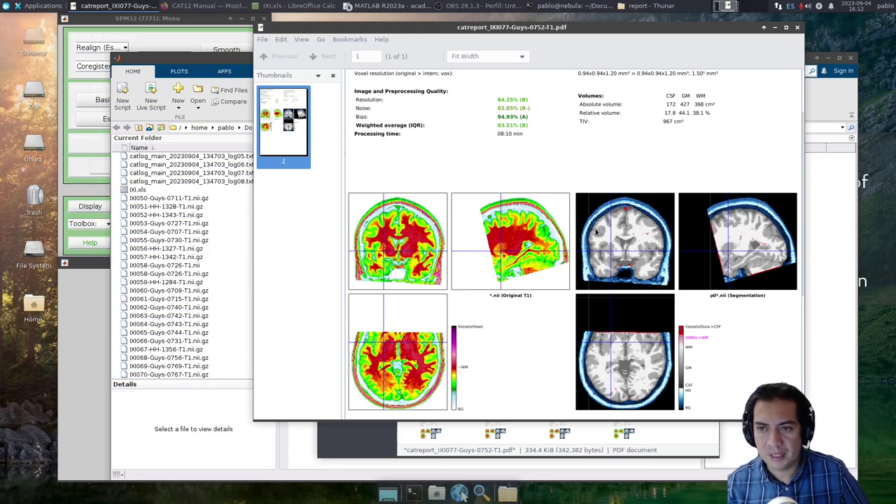
left_click(801, 30)
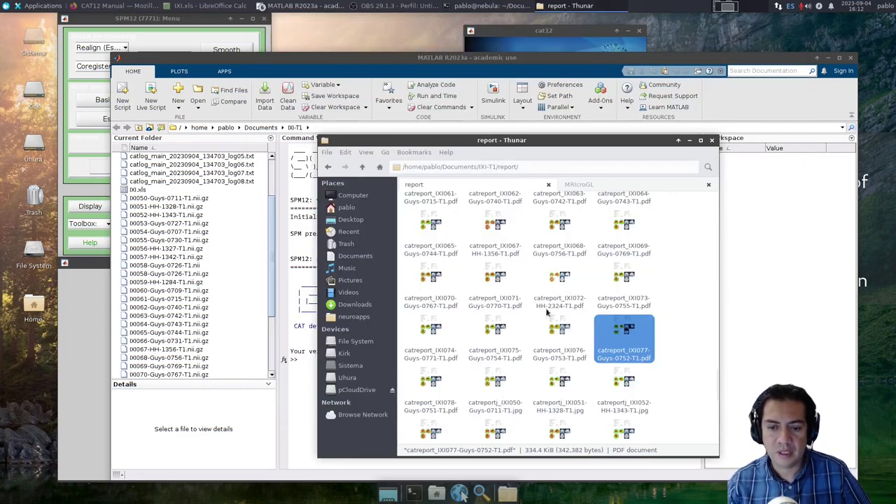
- Look through the JPG and PDF reports and the MAT and XML files in the report folder
scroll(475, 376, "down", 6)
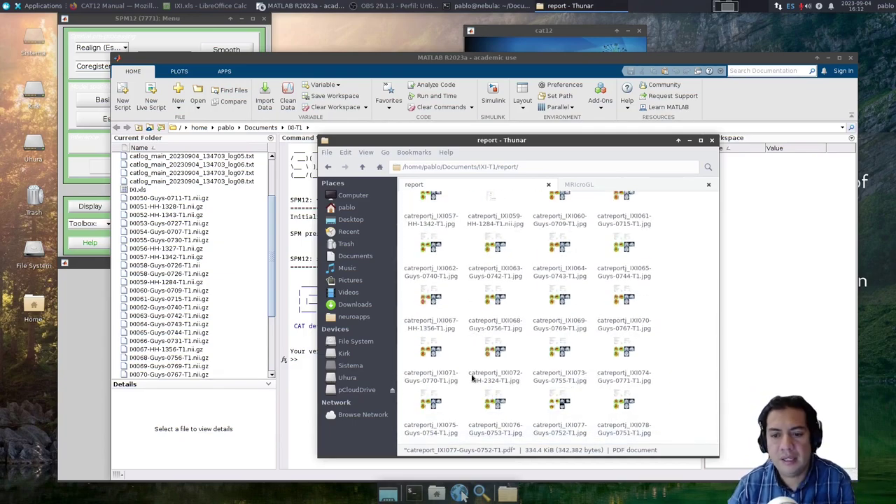
scroll(473, 378, "up", 5)
scroll(472, 378, "down", 2)
scroll(473, 378, "down", 3)
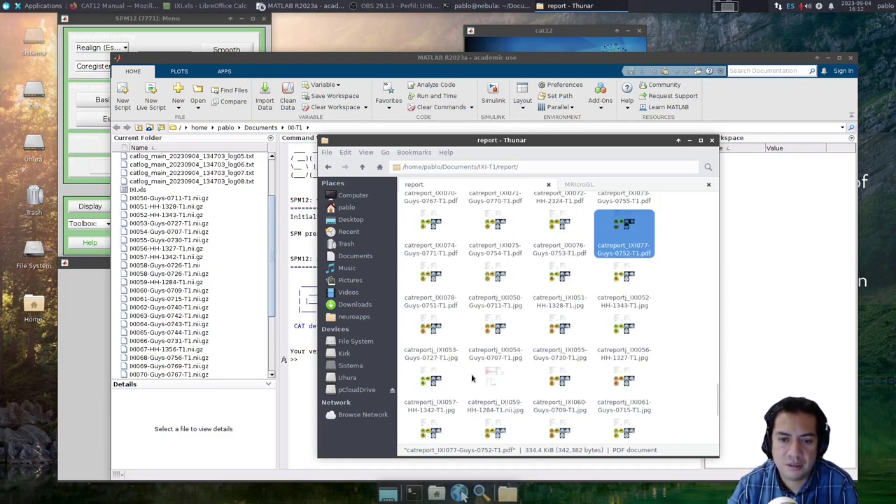
scroll(472, 378, "up", 1)
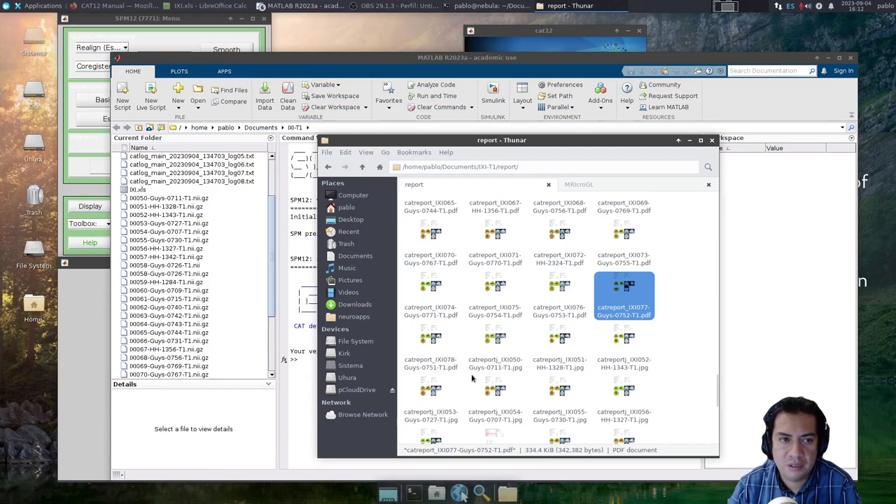
scroll(472, 379, "up", 4)
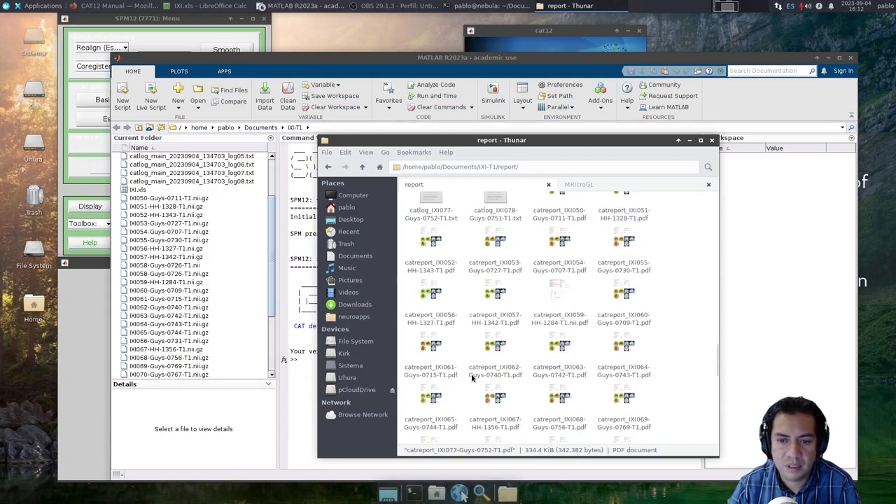
scroll(472, 378, "up", 20)
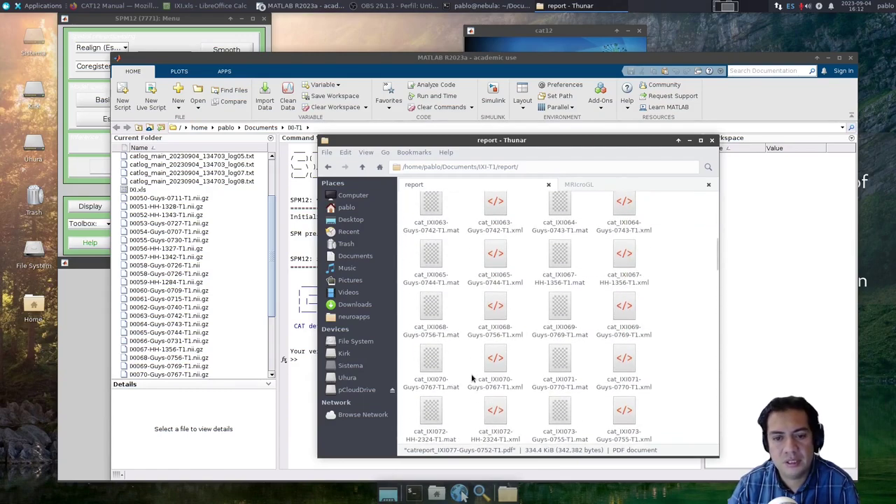
scroll(472, 378, "up", 4)
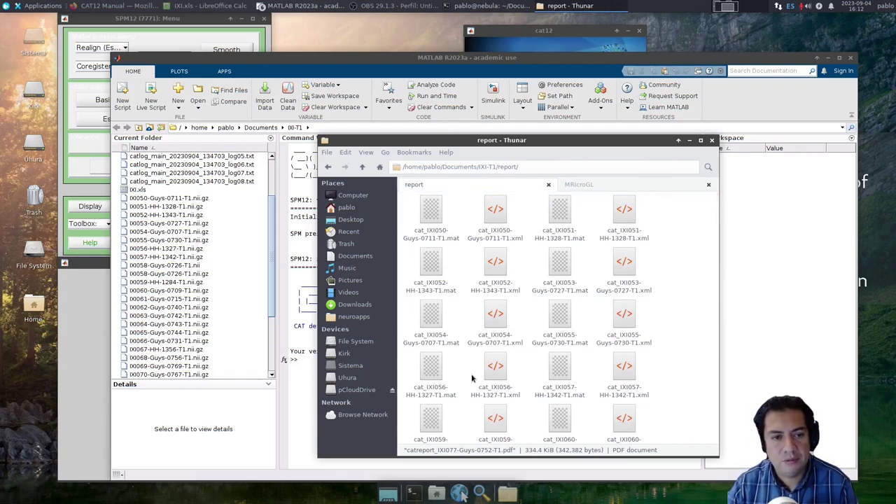
- Bring the CAT12 and SPM12 menu windows forward and start a Check Sample Homogeneity batch with one new Sample data entry
left_click(556, 31)
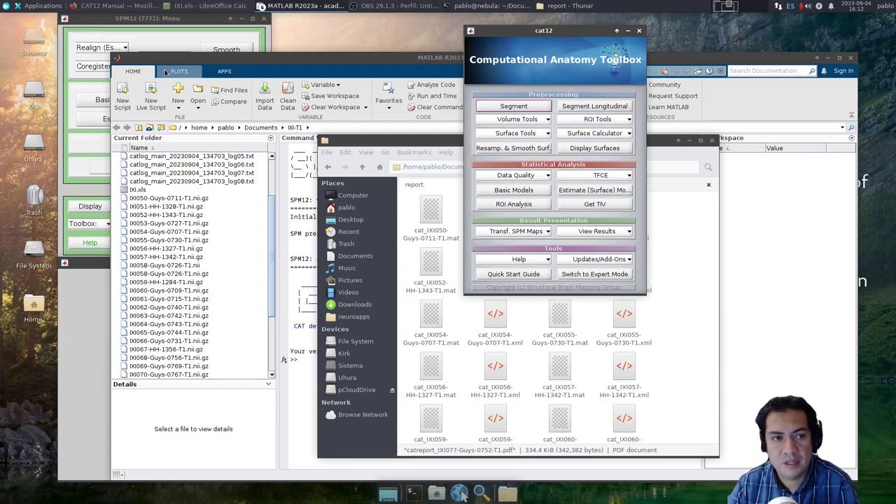
left_click(167, 43)
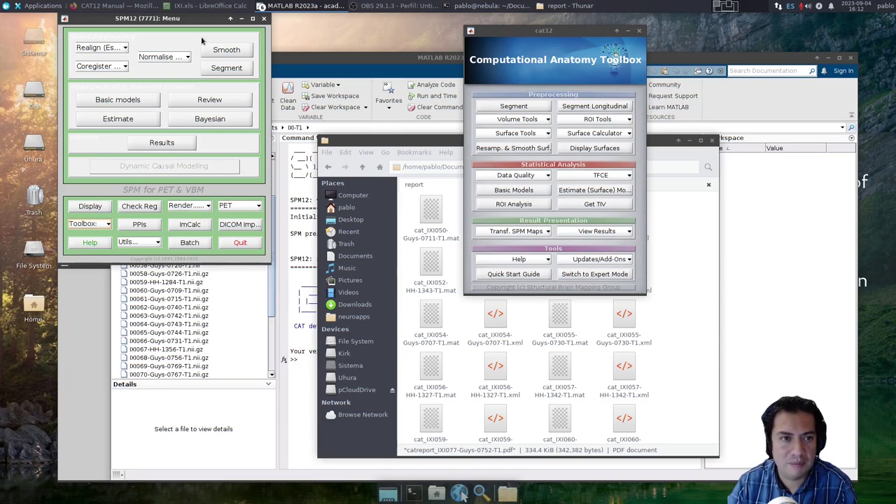
left_click(515, 179)
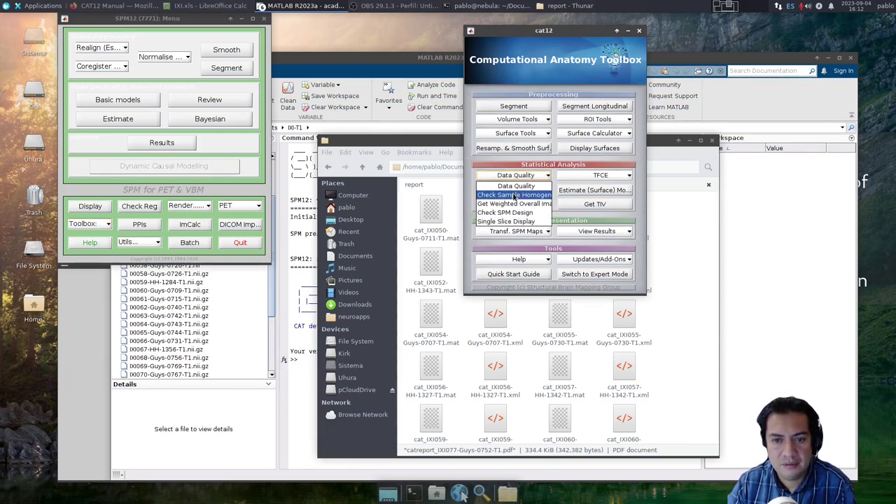
left_click(515, 195)
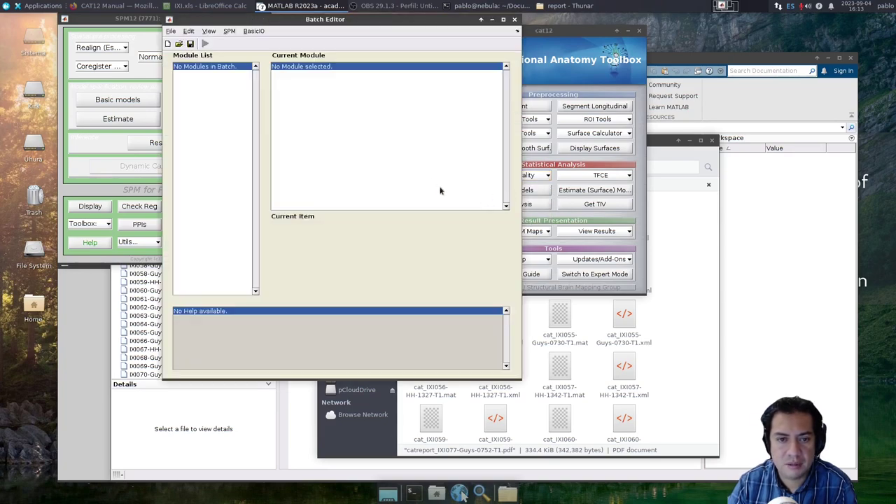
double_click(304, 228)
- Specify all mwp1 gray matter images from the IXI-T1/mri folder as the sample data and confirm the selection
left_click(301, 85)
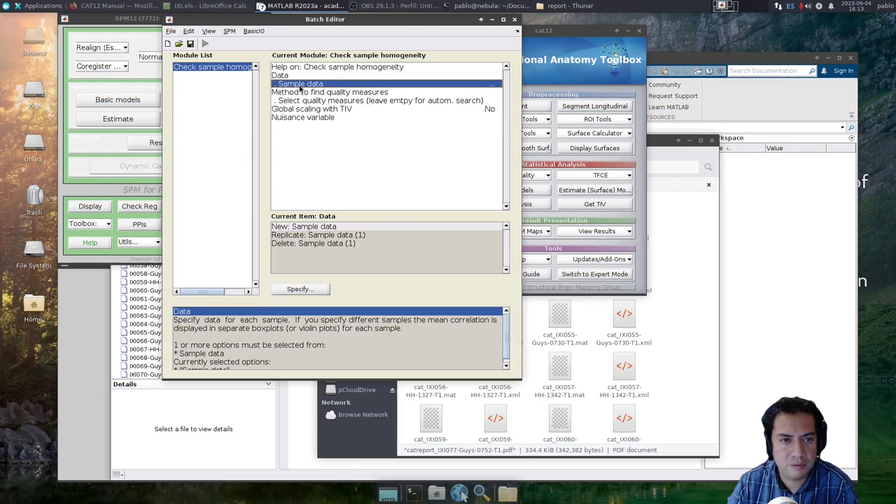
double_click(301, 84)
left_click(327, 159)
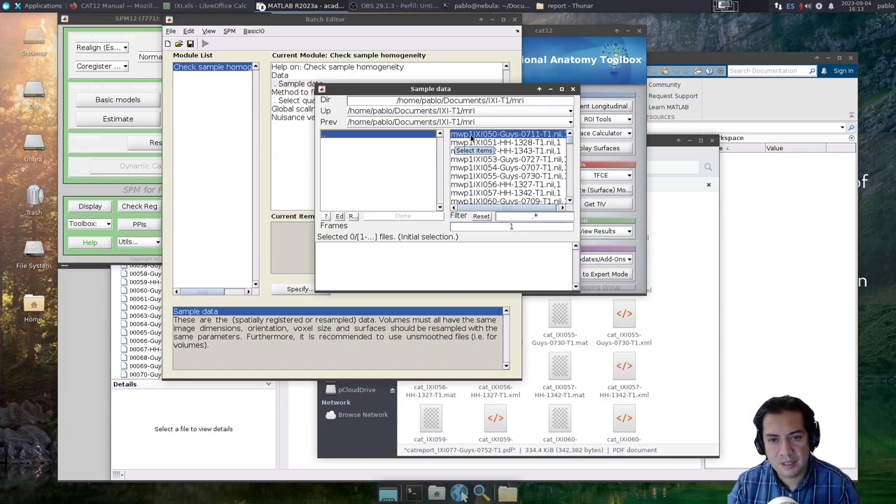
left_click(471, 135)
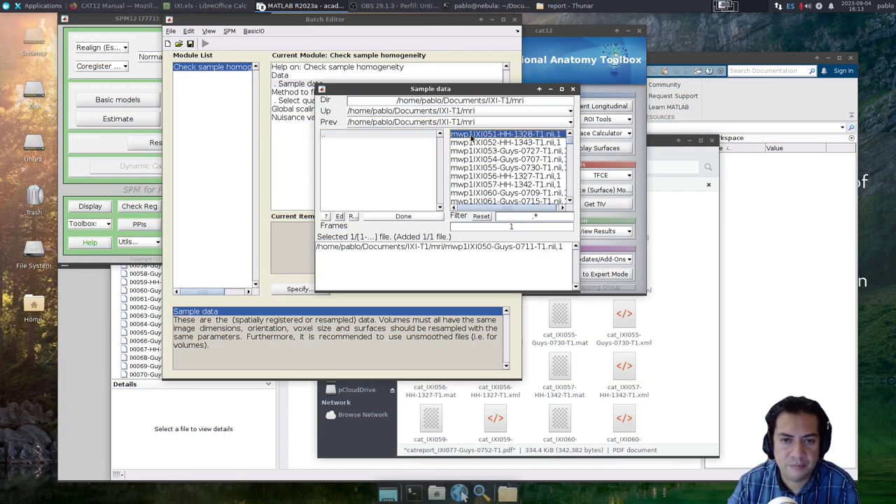
triple_click(471, 135)
triple_click(471, 136)
triple_click(471, 135)
triple_click(471, 136)
triple_click(471, 136)
triple_click(471, 135)
double_click(471, 135)
double_click(471, 135)
left_click(471, 135)
double_click(471, 135)
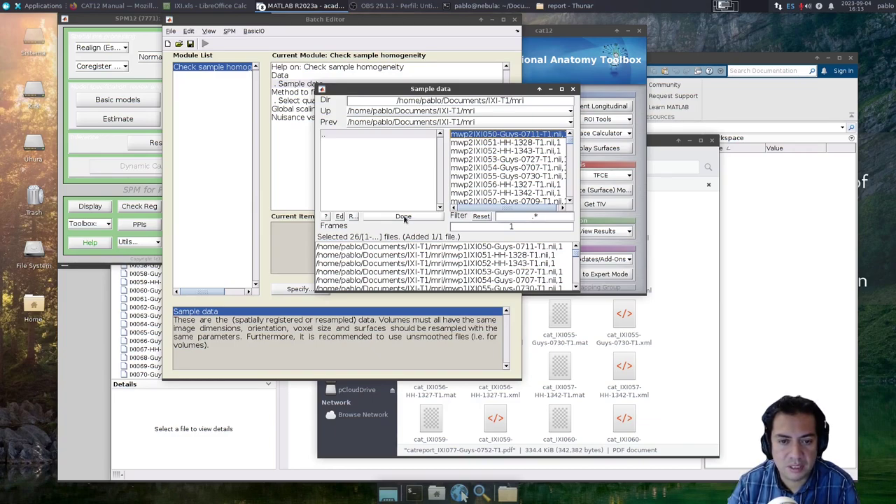
left_click(404, 217)
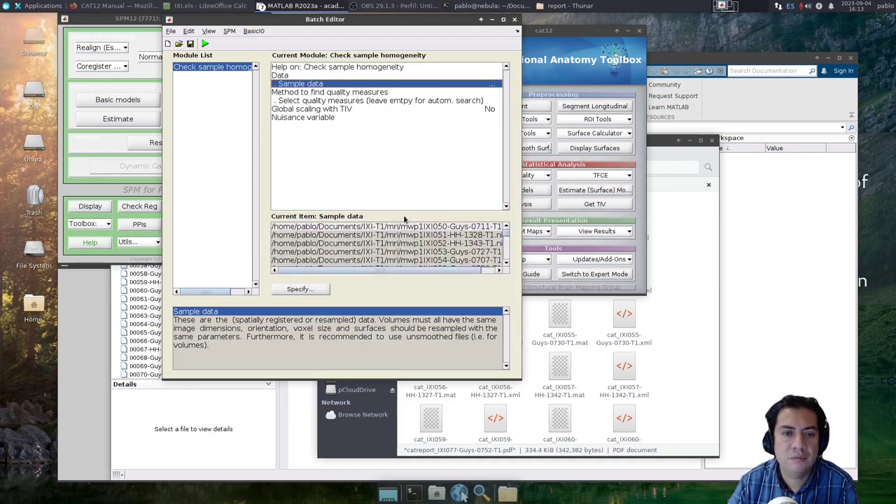
- Review the method options for finding quality measures, keep the automatic search, and run the sample homogeneity batch
left_click(301, 92)
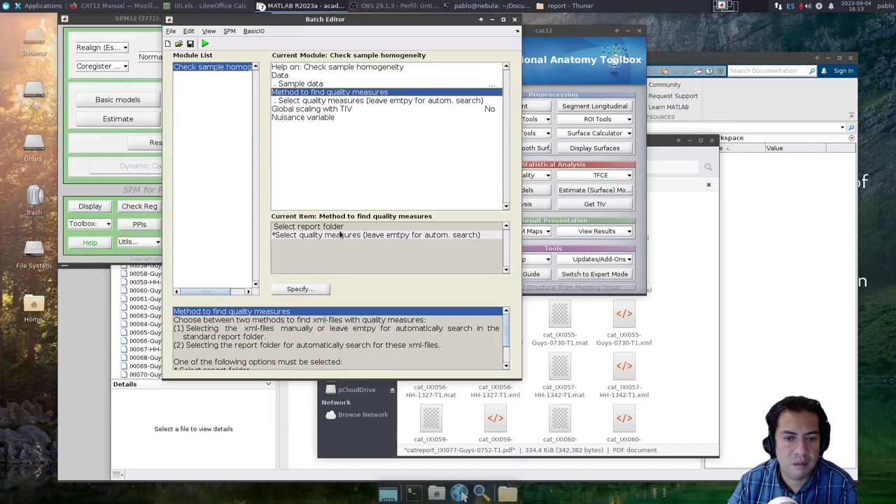
scroll(298, 335, "down", 2)
scroll(298, 334, "up", 2)
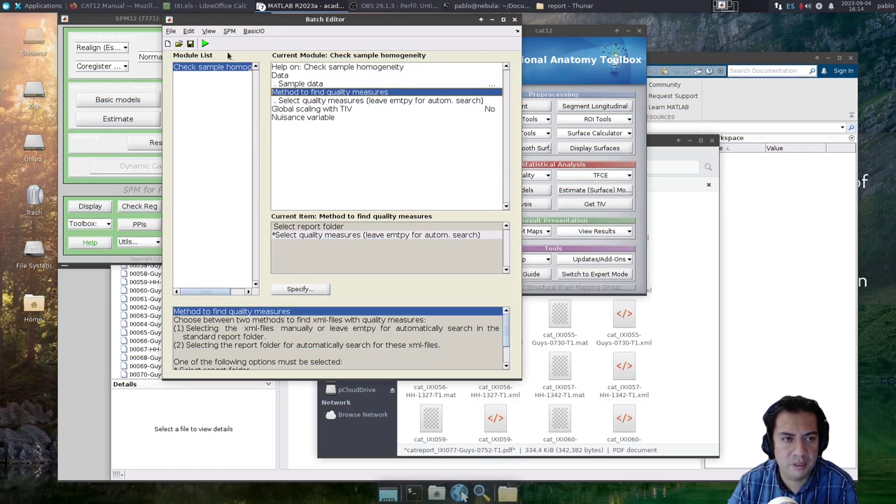
left_click(206, 44)
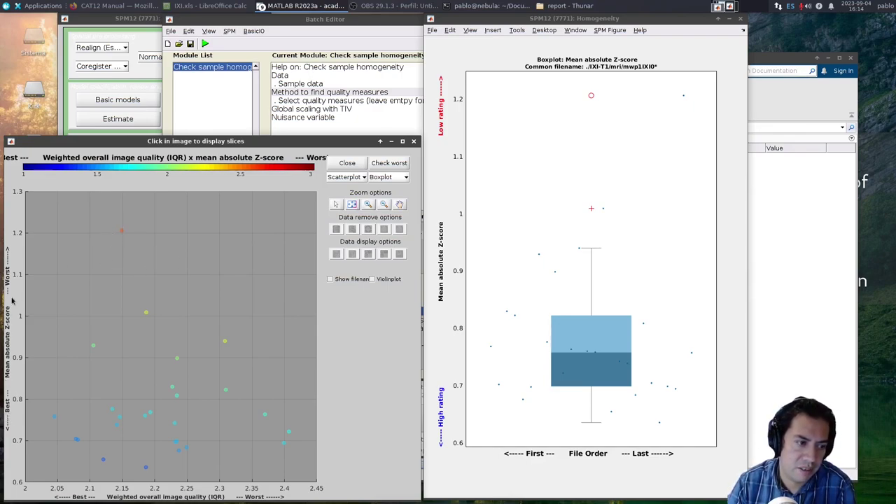
- Display the Z-score slices of the scatterplot point with the highest mean absolute Z-score and browse from -3 mm to 22 mm
left_click(123, 230)
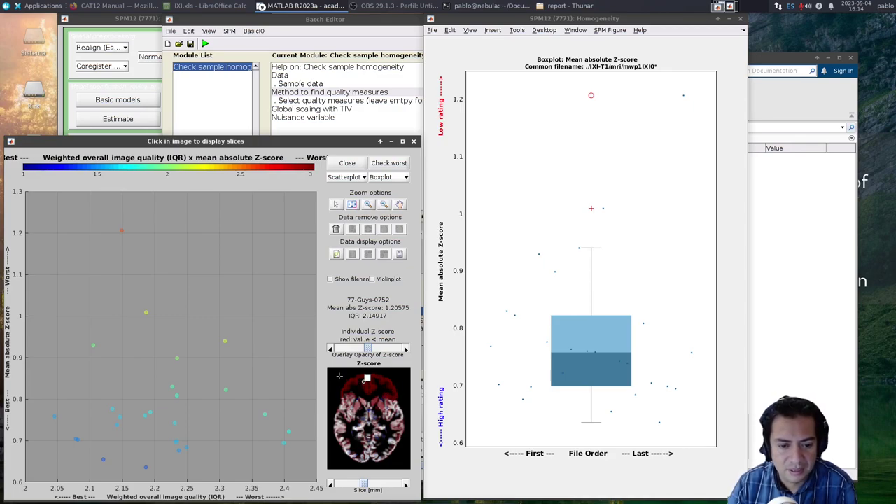
mouse_move(366, 484)
left_mouse_down()
mouse_move(390, 486)
mouse_move(347, 487)
mouse_move(363, 488)
left_mouse_up()
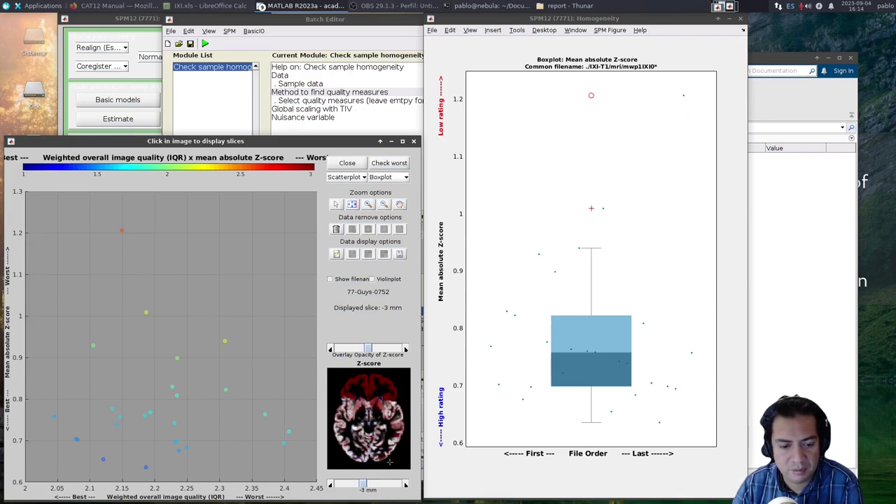
left_click(374, 488)
left_click(374, 488)
left_click(383, 489)
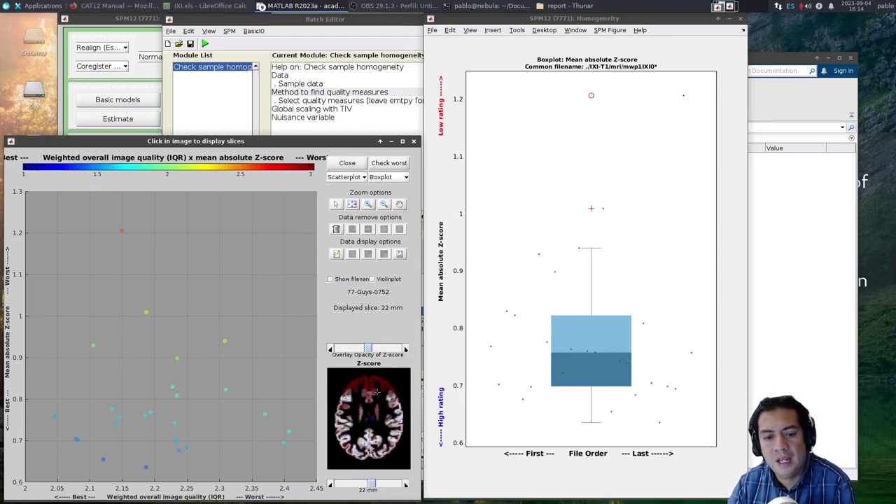
- Display the worst-rated images of the sample using Check worst with 6 files
left_click(384, 168)
left_click(188, 274)
left_click_drag(189, 273, 125, 270)
type("6")
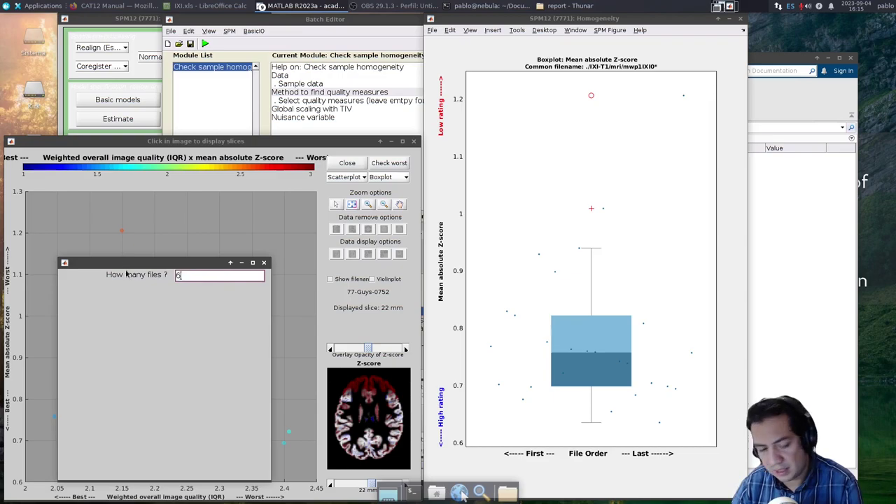
key("Return")
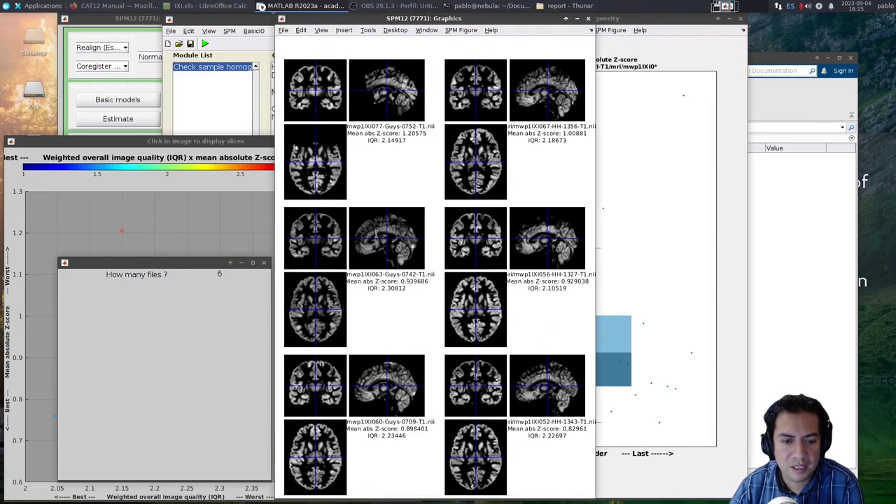
- Compare the six worst-rated gray matter images at several brain locations, focusing on the frontal area of mwp1IXI077-Guys-0752-T1.nii
left_click(306, 88)
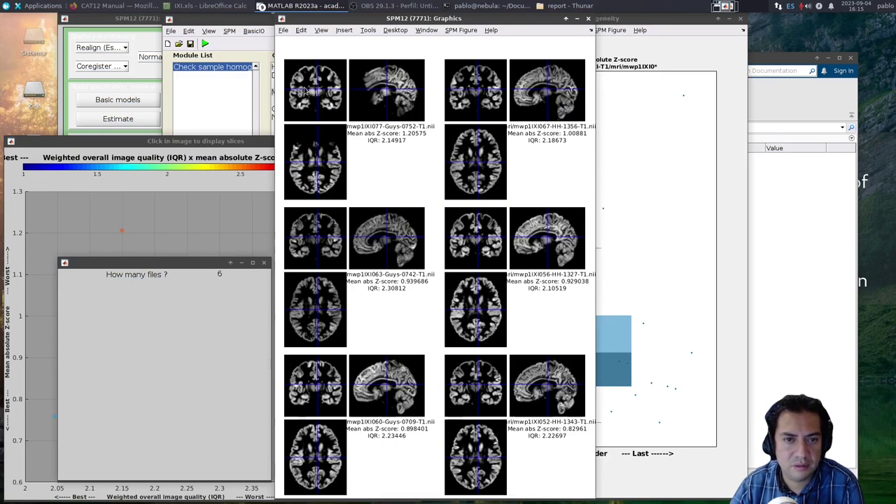
left_click(305, 88)
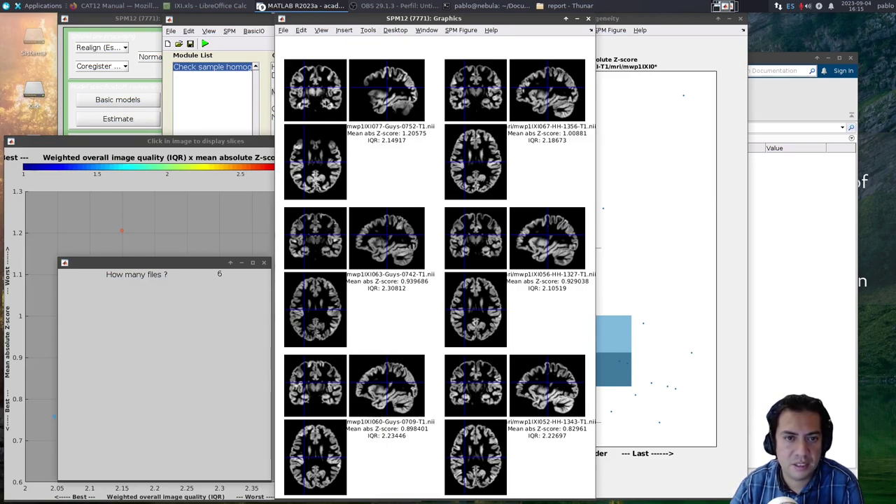
left_click(326, 102)
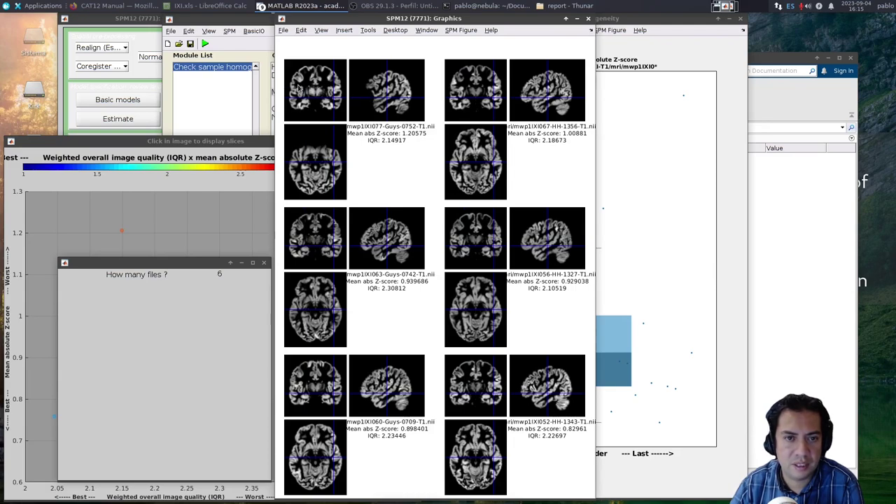
left_click(302, 87)
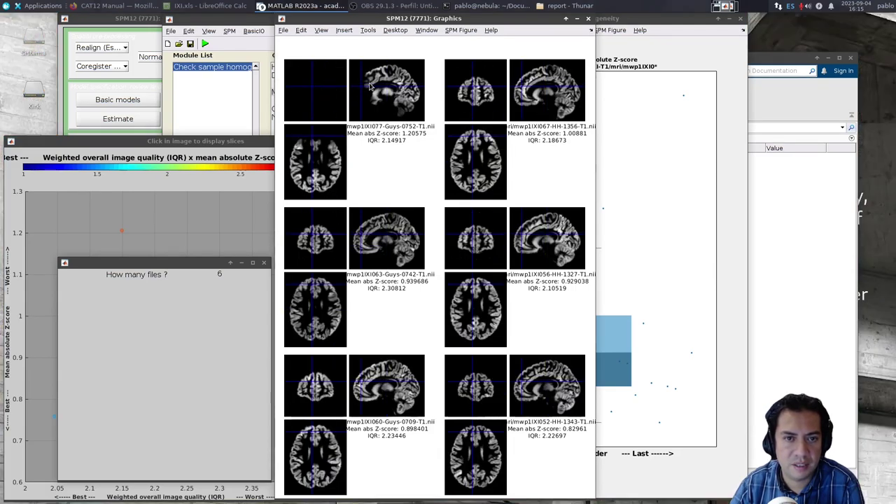
left_click(370, 86)
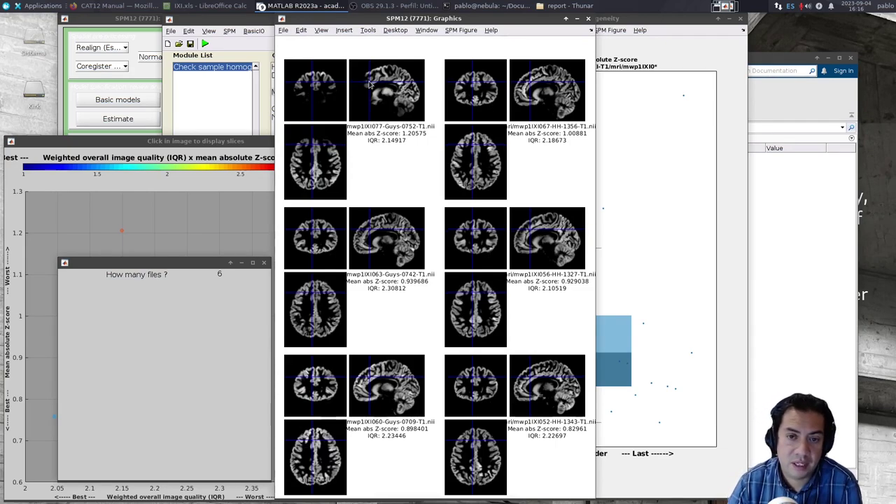
left_click(322, 93)
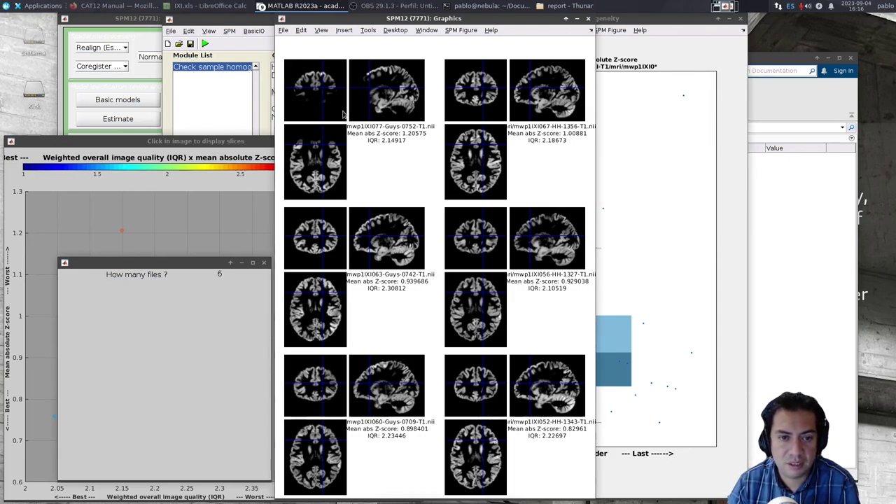
- Close the worst-image comparison and the file-count window to return to the IQR versus Z-score scatterplot
left_click(588, 19)
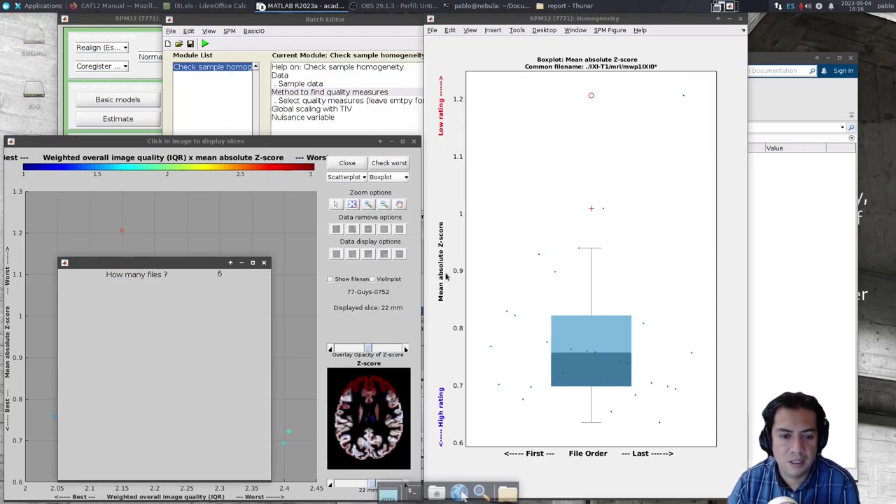
left_click(600, 211)
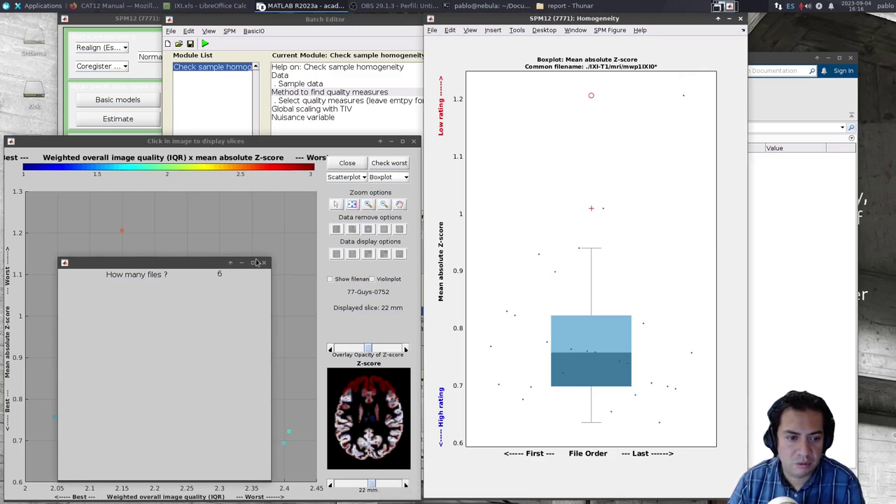
left_click(264, 263)
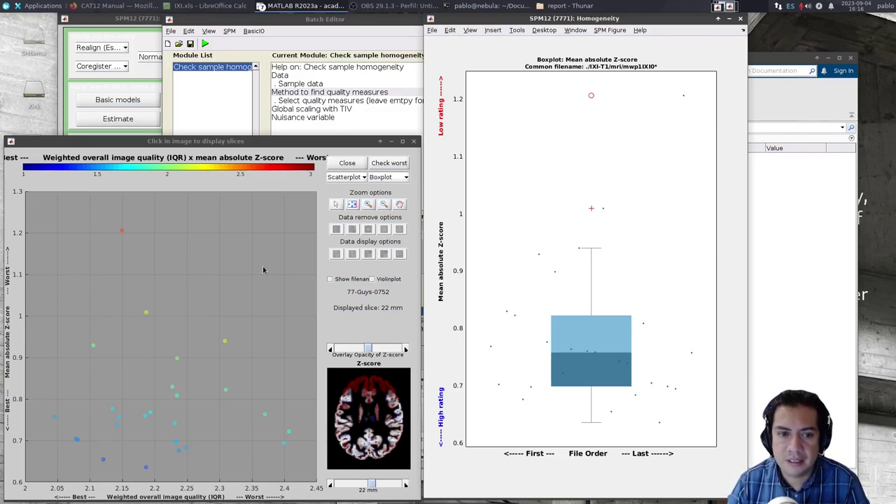
left_click(348, 179)
left_click(349, 178)
left_click(349, 179)
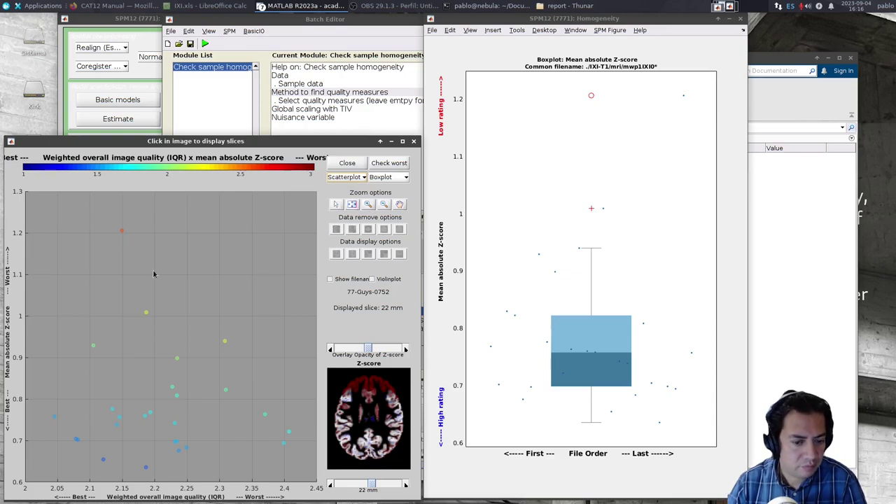
- Inspect the next-highest scatterplot points below the topmost outlier one by one, ending on 67-HH-1356
left_click(224, 341)
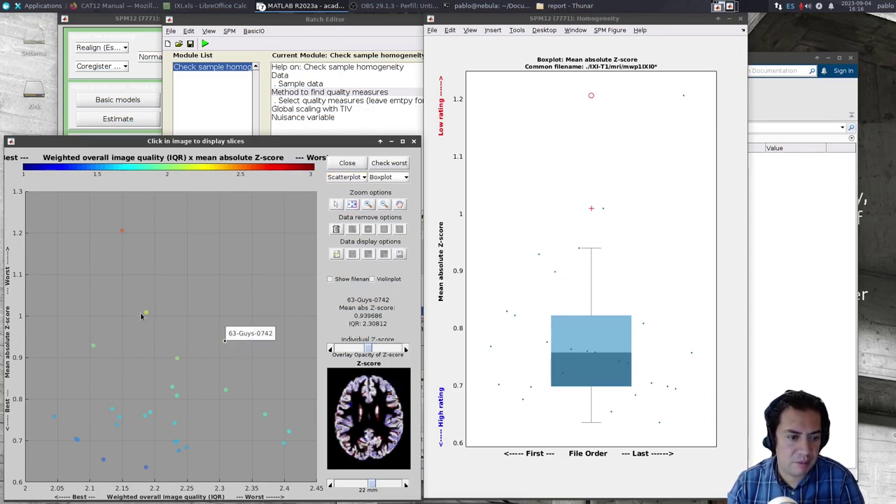
left_click(145, 312)
left_click(93, 344)
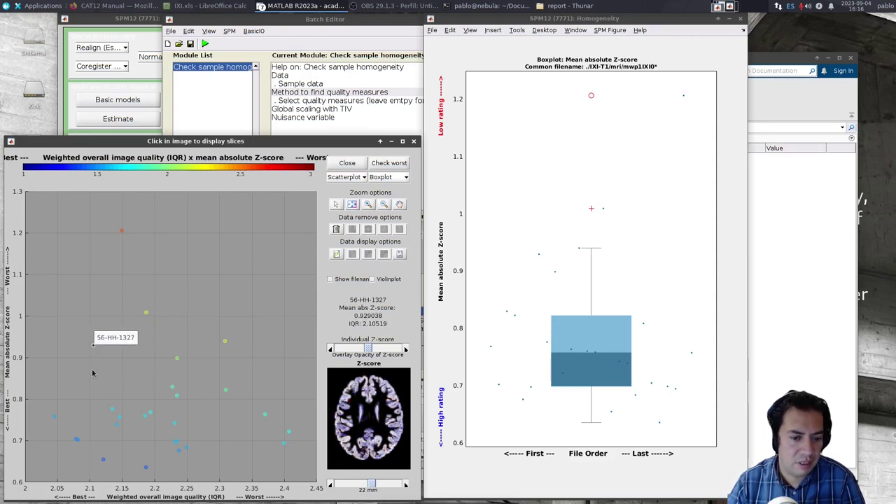
left_click(173, 388)
left_click(177, 358)
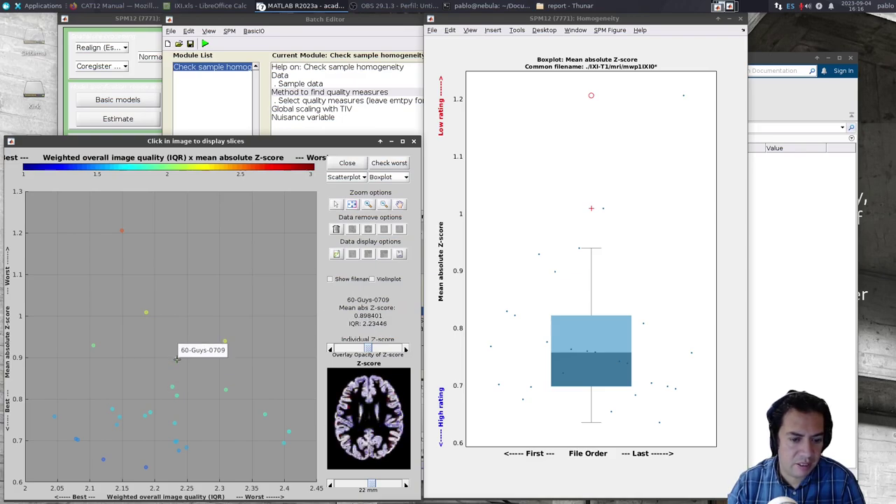
left_click(146, 312)
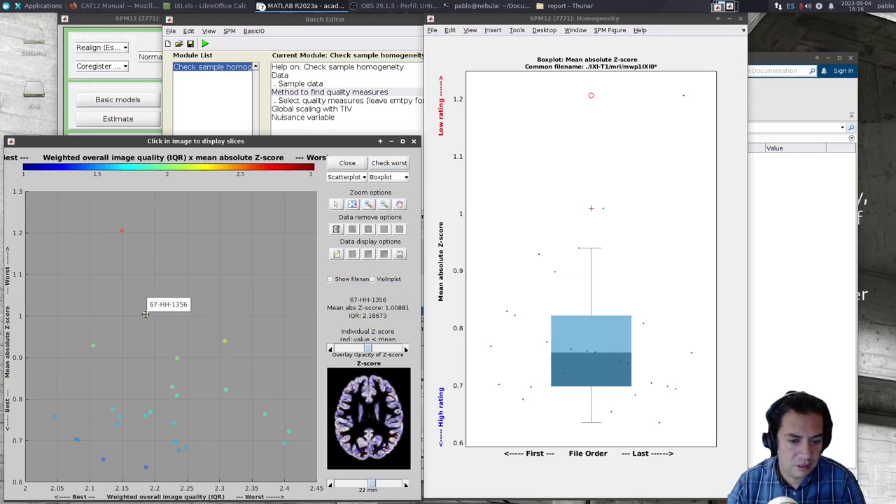
- Browse the Z-score slices of 67-HH-1356 at 51, -16, -25 and 34 mm, and compare them with 77-Guys-0752
mouse_move(372, 485)
left_mouse_down()
mouse_move(355, 492)
mouse_move(382, 487)
left_mouse_up()
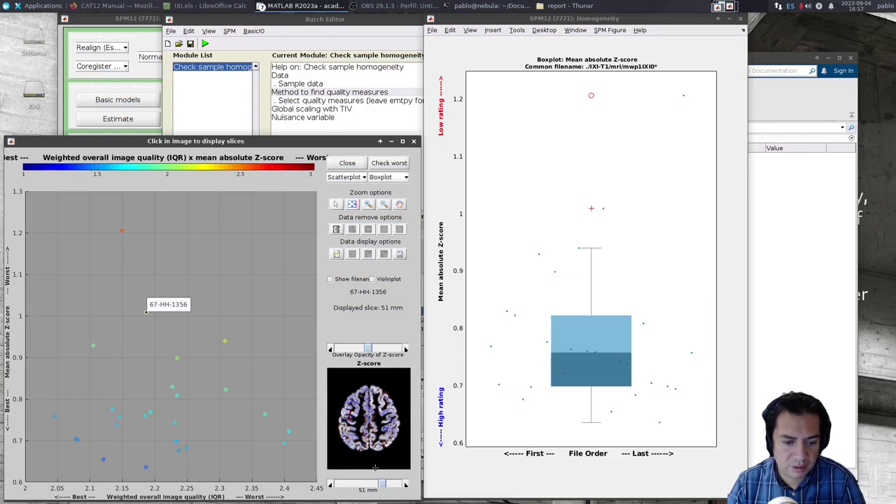
left_click(343, 485)
left_click(343, 486)
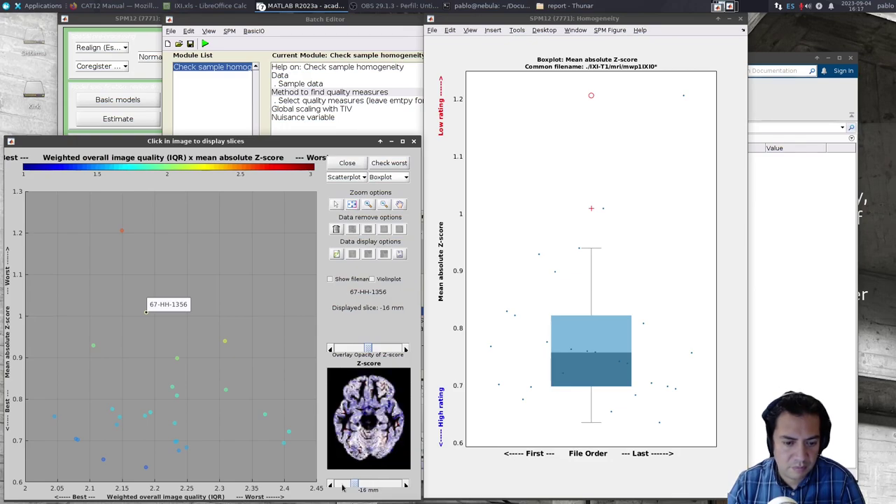
left_click(343, 486)
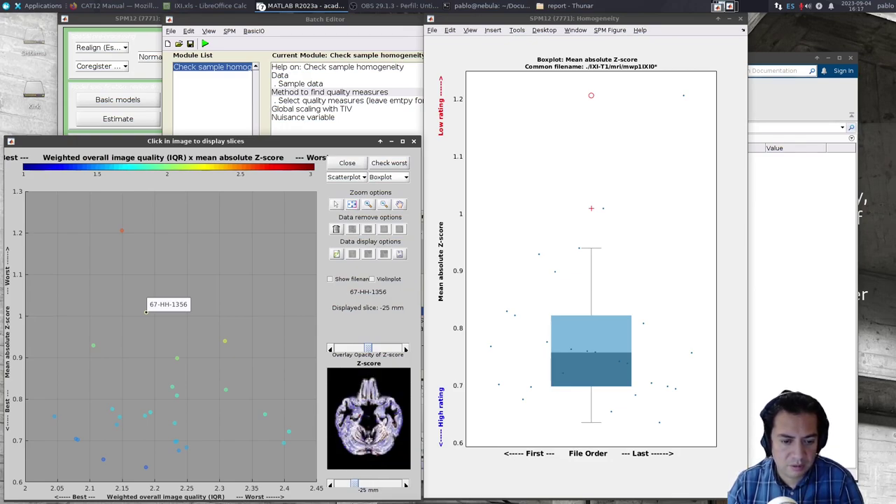
left_click(376, 486)
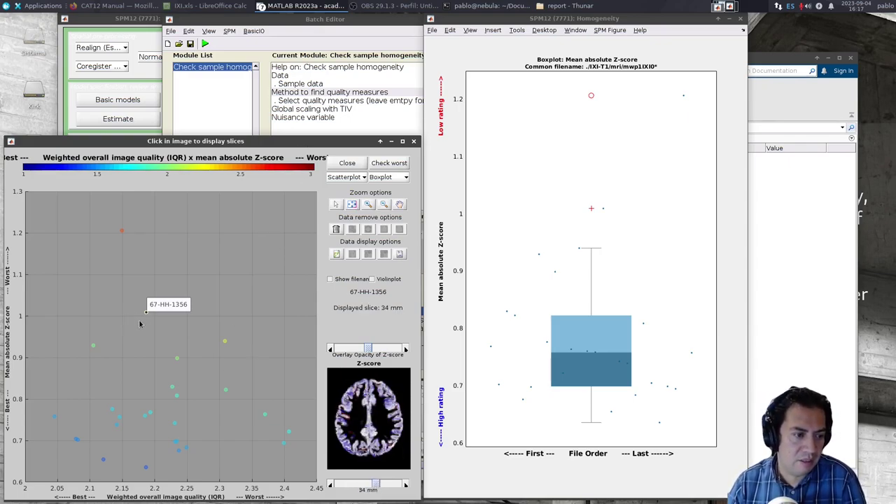
left_click(123, 231)
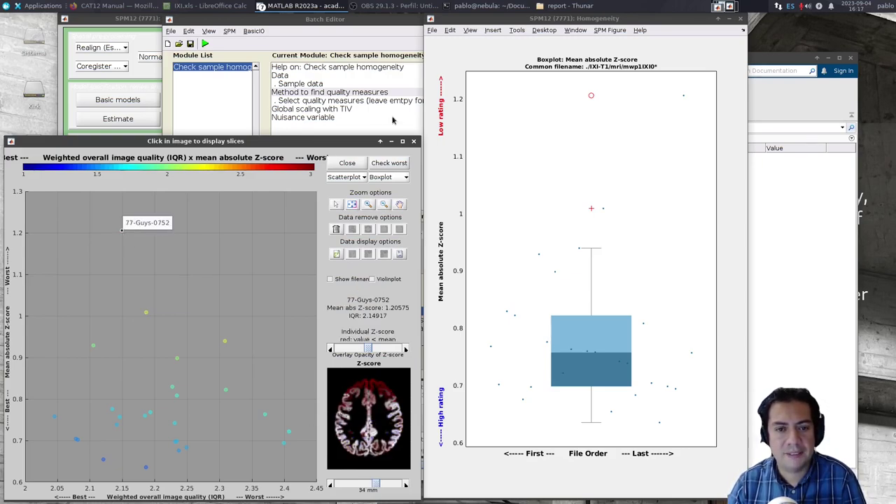
- Close the scatterplot and boxplot windows of the homogeneity check and open CAT12's Get TIV batch
left_click(414, 141)
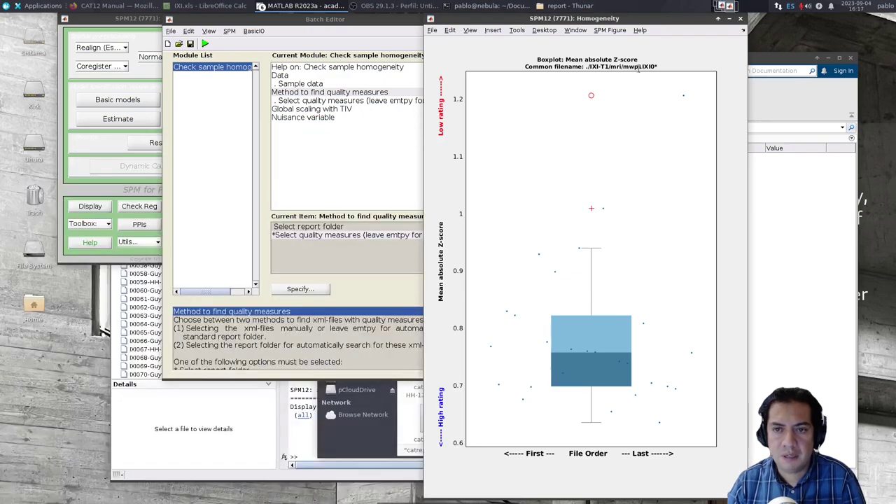
left_click(741, 18)
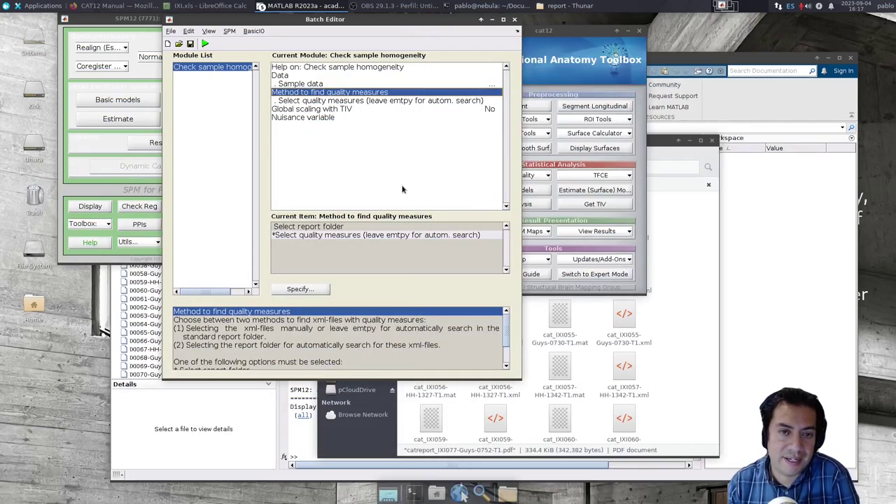
left_click(552, 33)
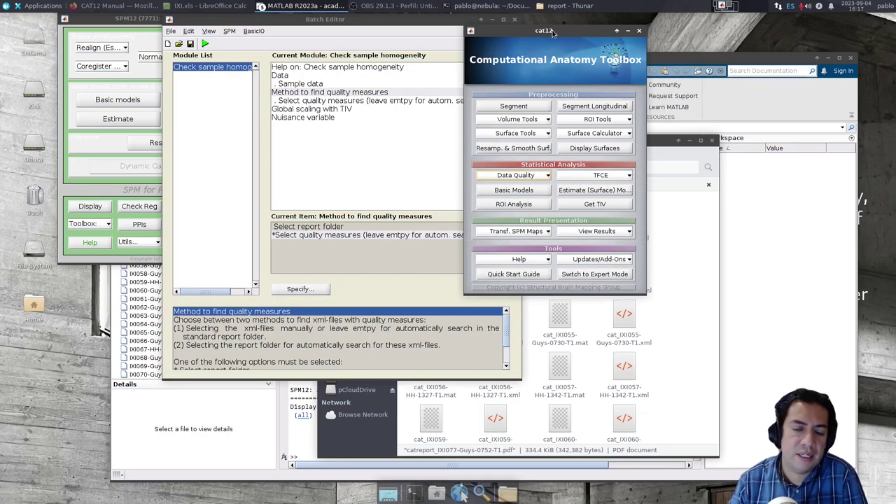
left_click(568, 205)
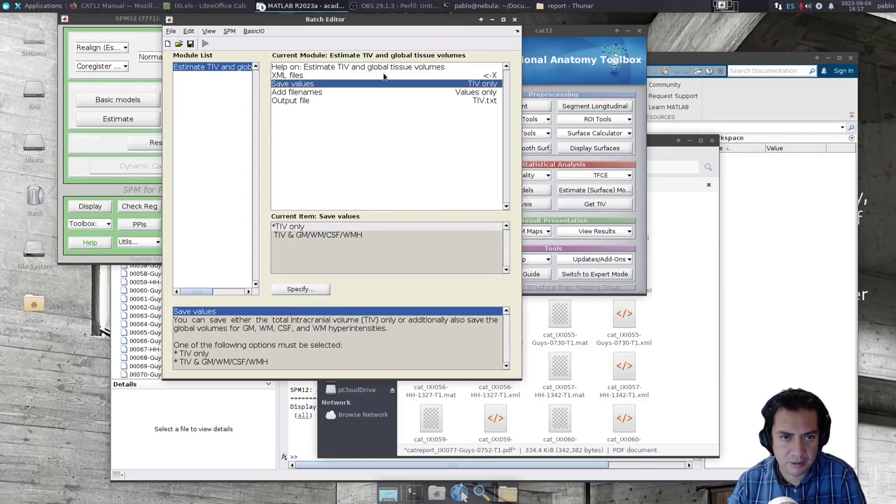
- Specify all cat XML files in the IXI-T1 report folder as input and run the TIV estimation
left_click(384, 75)
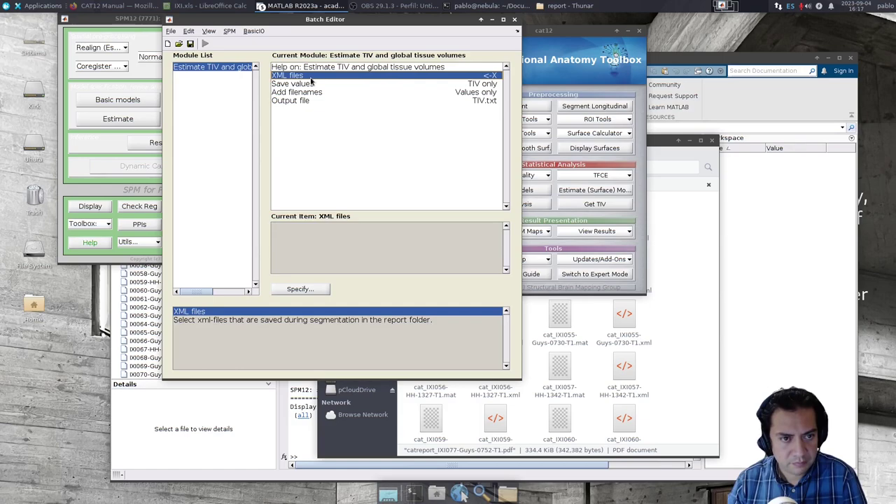
left_click(313, 288)
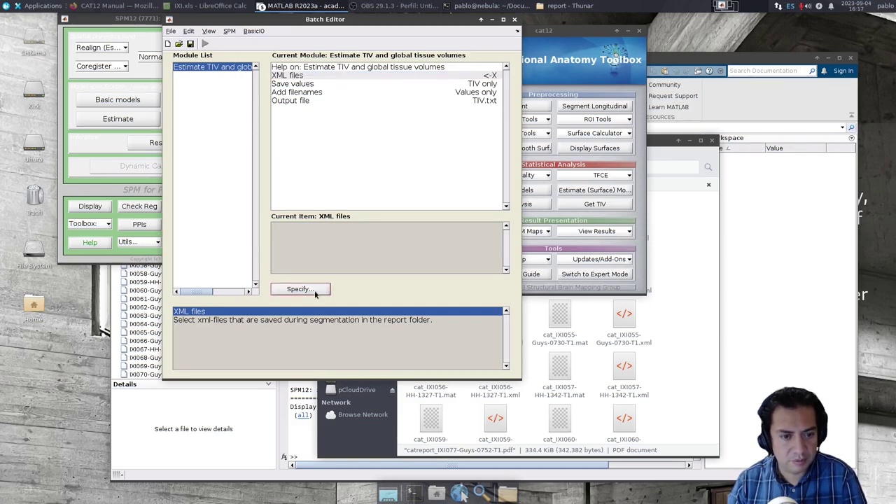
left_click(334, 150)
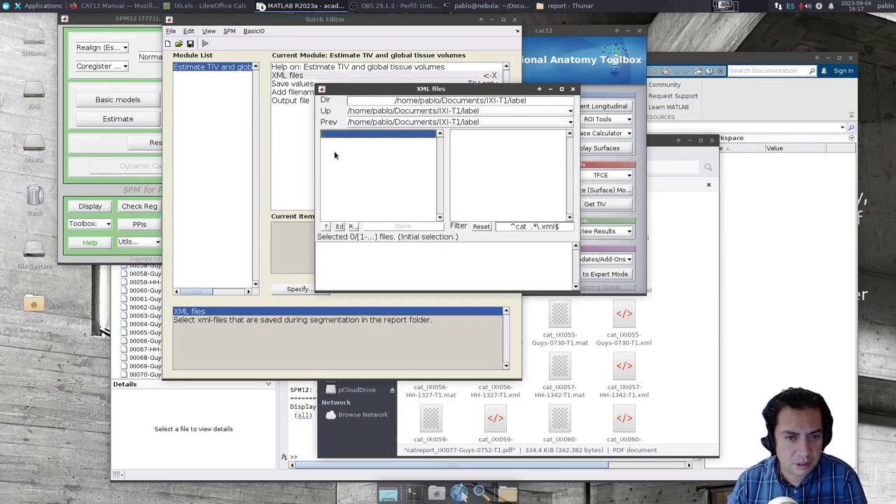
left_click(331, 135)
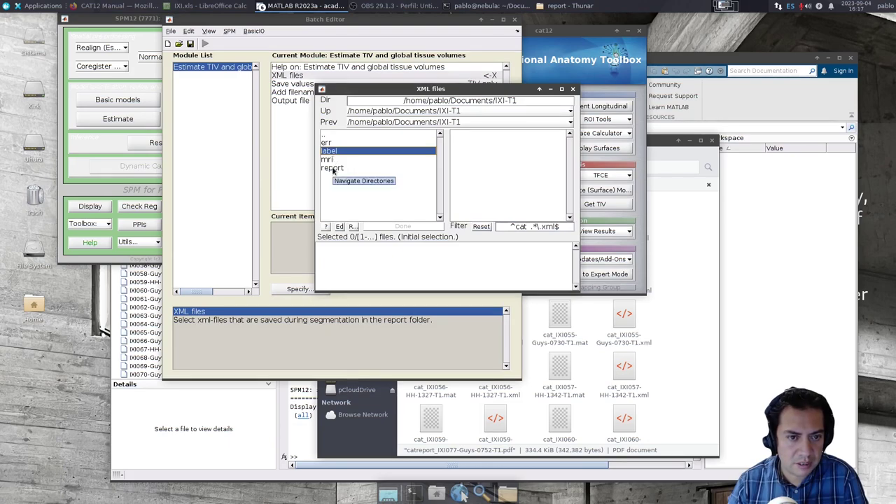
left_click(333, 167)
right_click(516, 179)
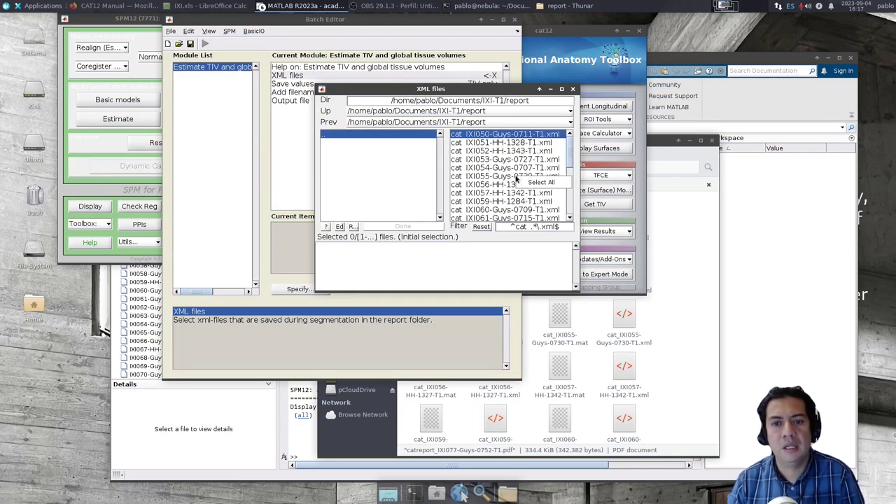
left_click(526, 182)
left_click(423, 228)
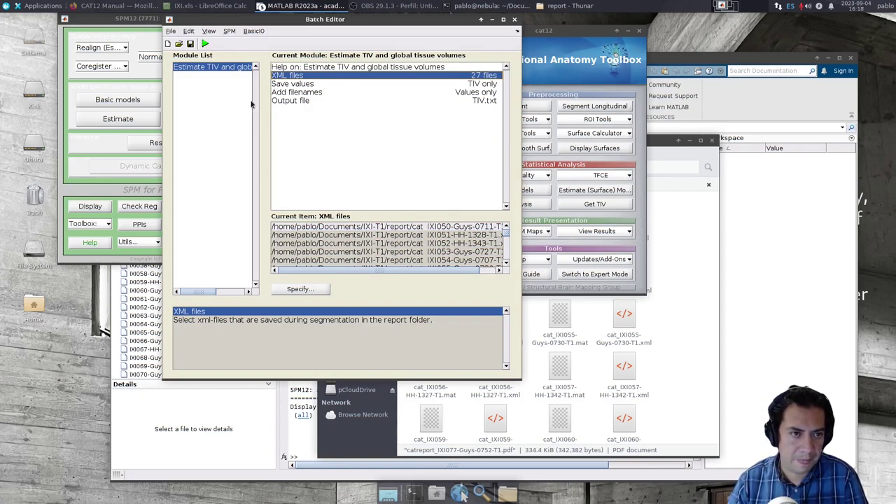
left_click(205, 44)
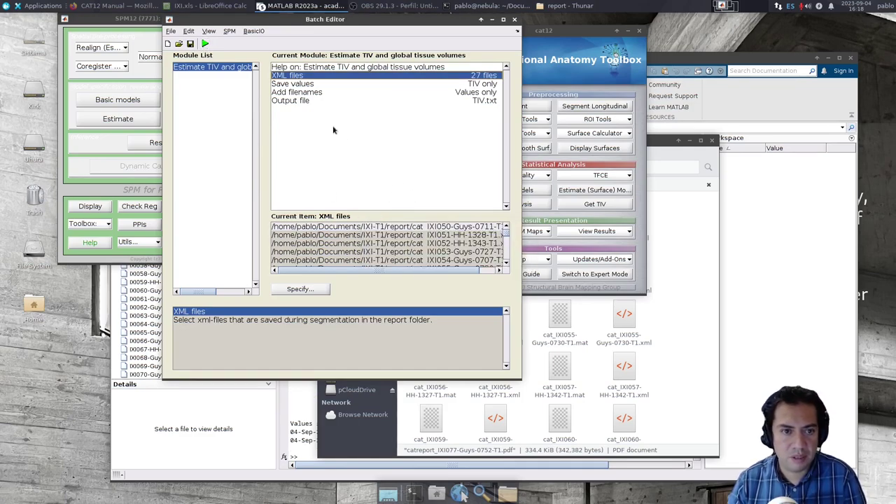
- Check the batch's output file setting and examine the TIV values listed per image in the MATLAB command window
left_click(307, 101)
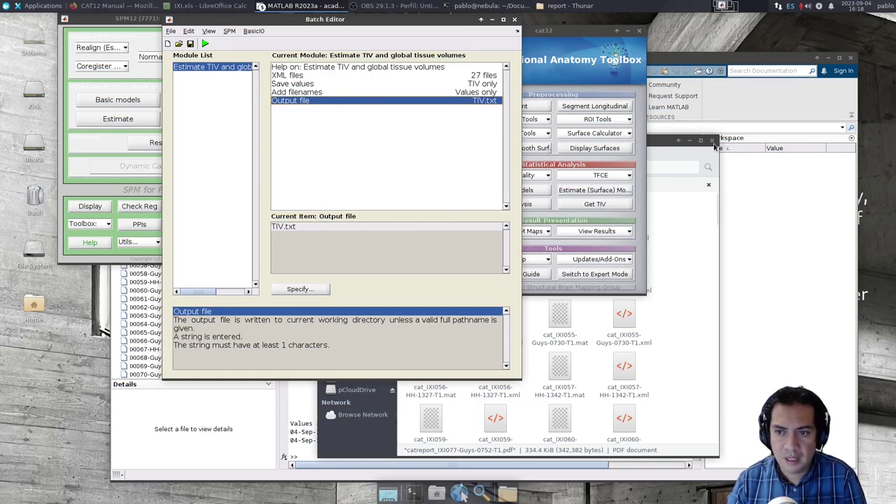
left_click(670, 300)
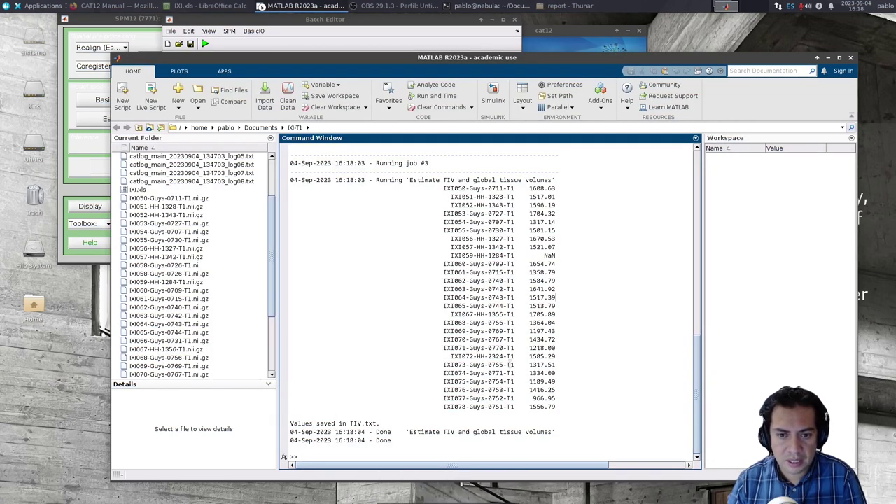
scroll(511, 364, "up", 2)
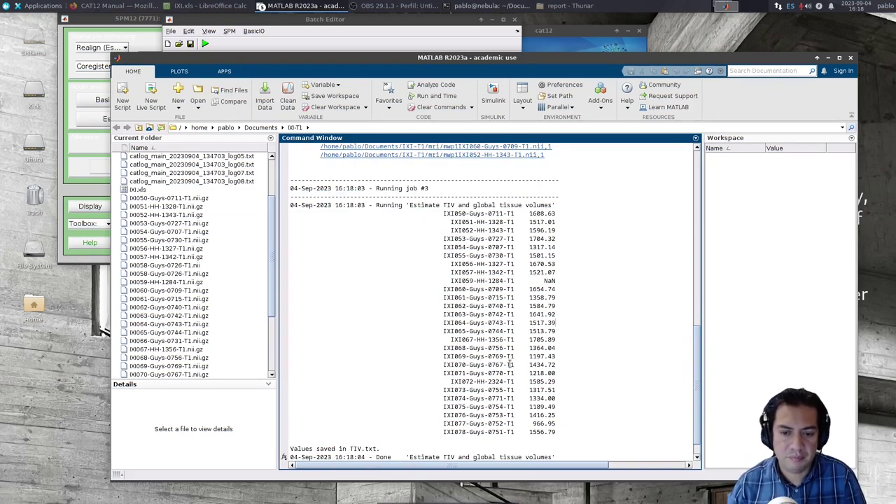
left_click_drag(558, 433, 281, 213)
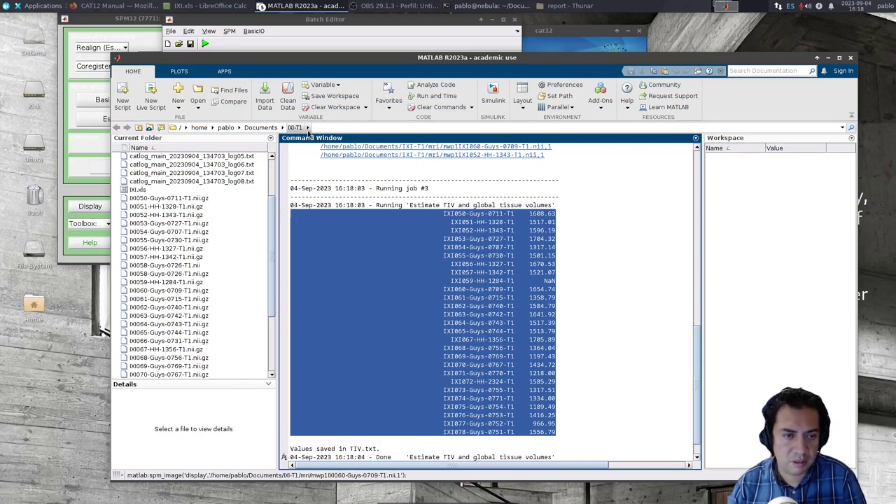
- Open TIV.txt from the IXI-T1 folder to read the saved values, and return to the MATLAB command window
left_click(586, 6)
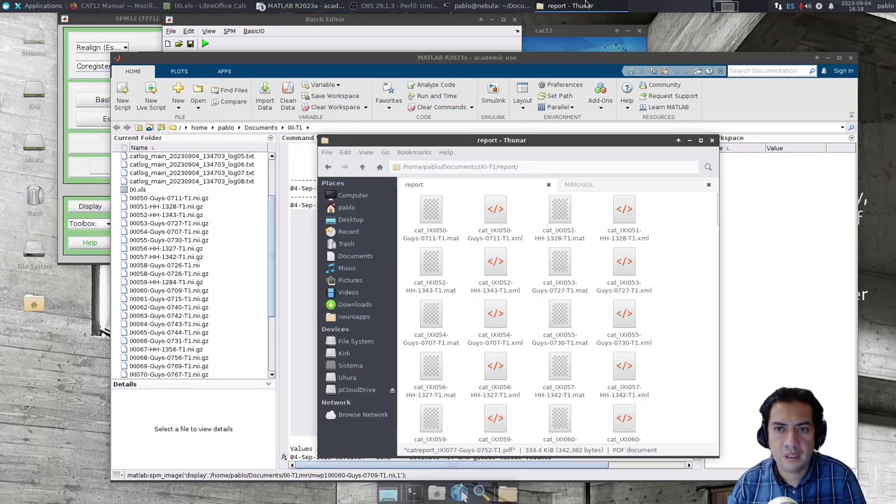
left_click(361, 167)
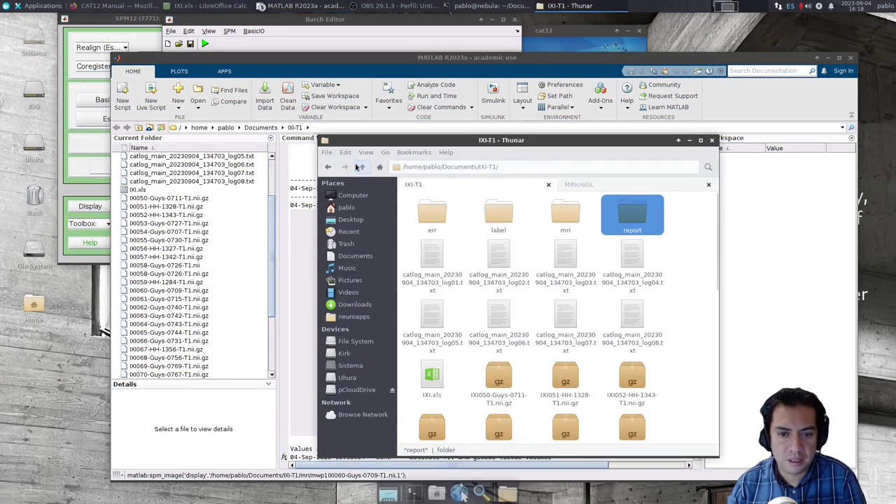
scroll(473, 322, "down", 2)
scroll(472, 322, "down", 3)
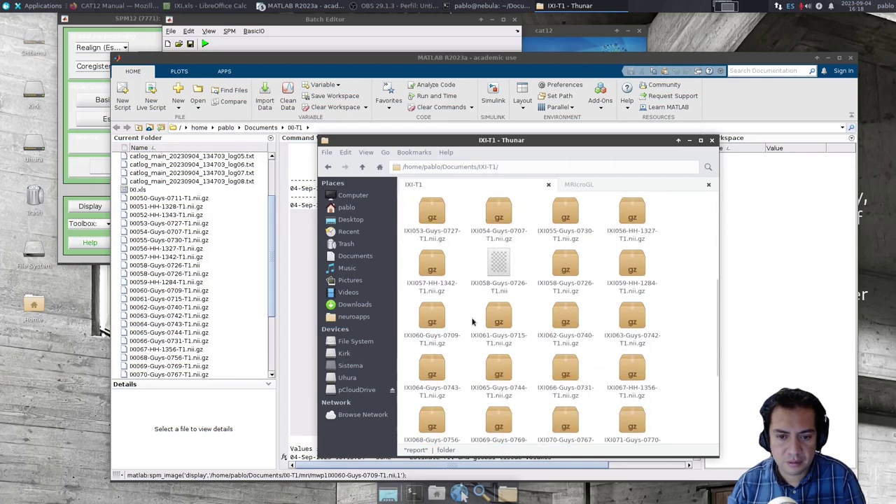
scroll(465, 327, "down", 2)
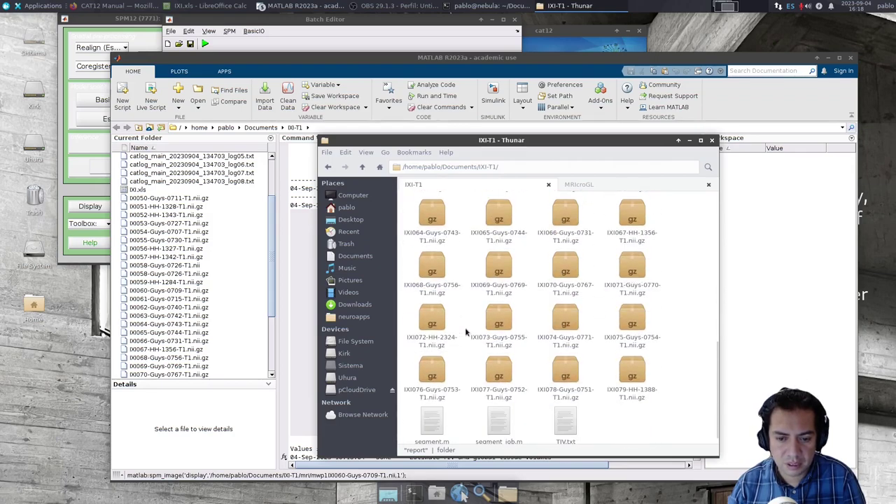
left_click(560, 418)
double_click(560, 419)
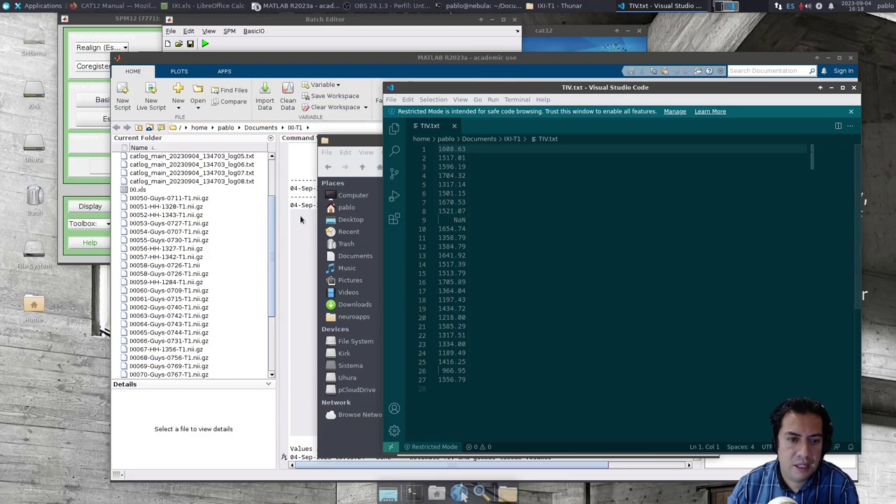
left_click(330, 62)
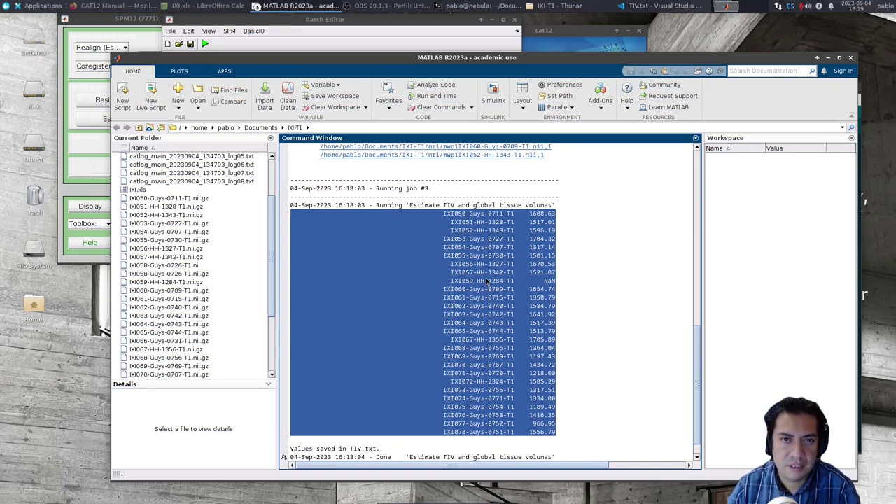
- Review the TIV column in the IXI.xls spreadsheet, and minimize its window
key("alt+Tab")
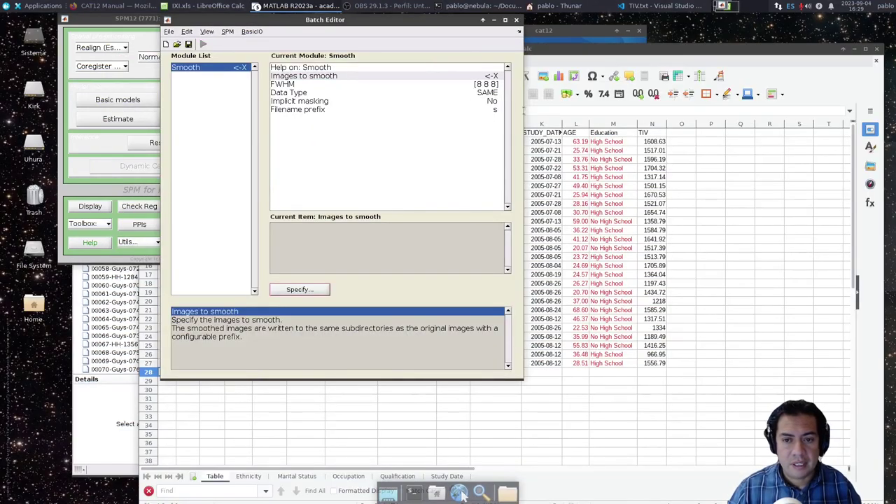
key("alt+Tab")
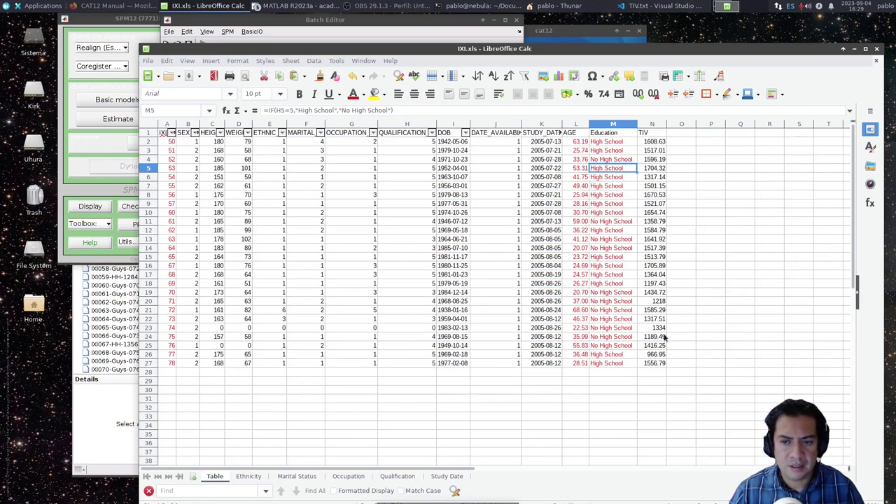
left_click(852, 51)
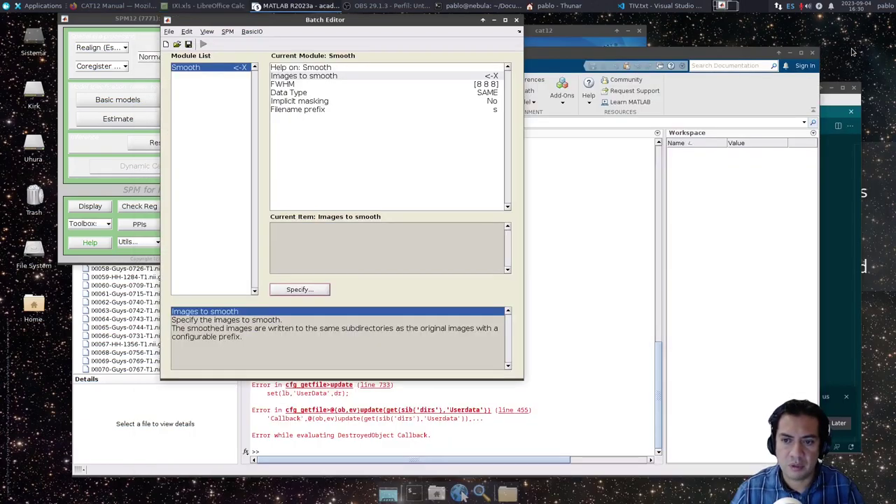
- Close the open Batch Editor and start a fresh Smooth batch from the SPM12 menu
left_click_drag(350, 25, 389, 60)
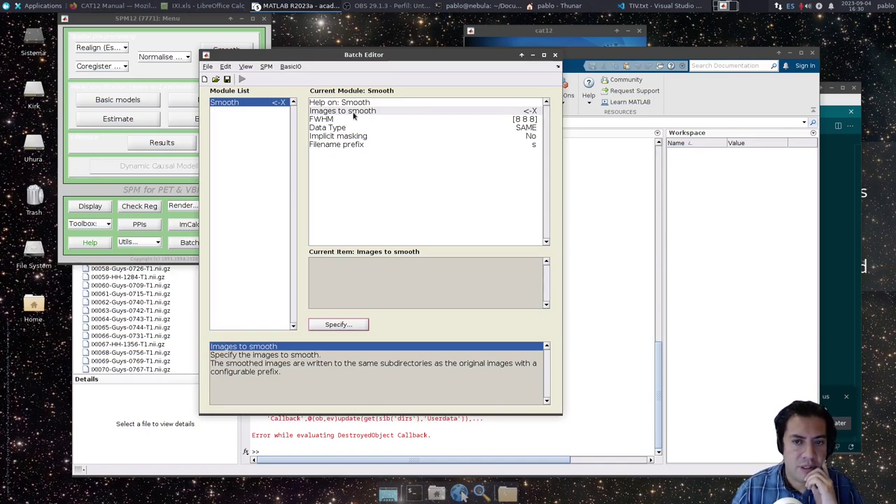
left_click(555, 54)
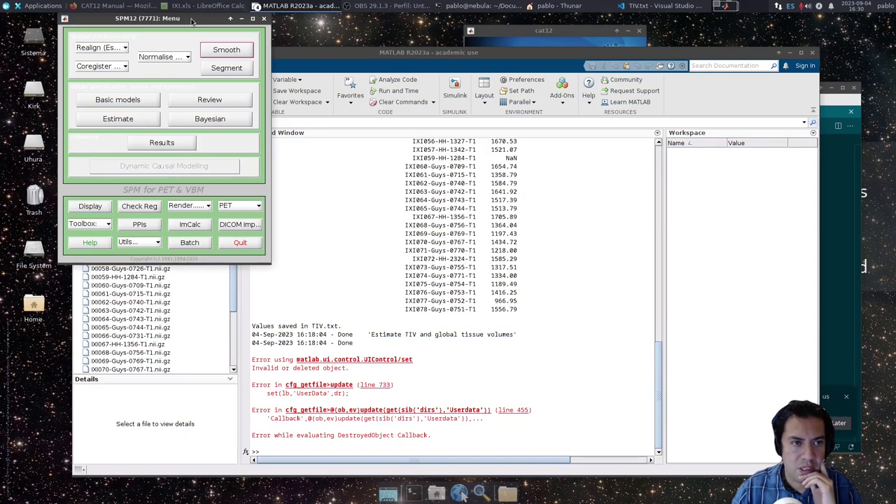
left_click(222, 53)
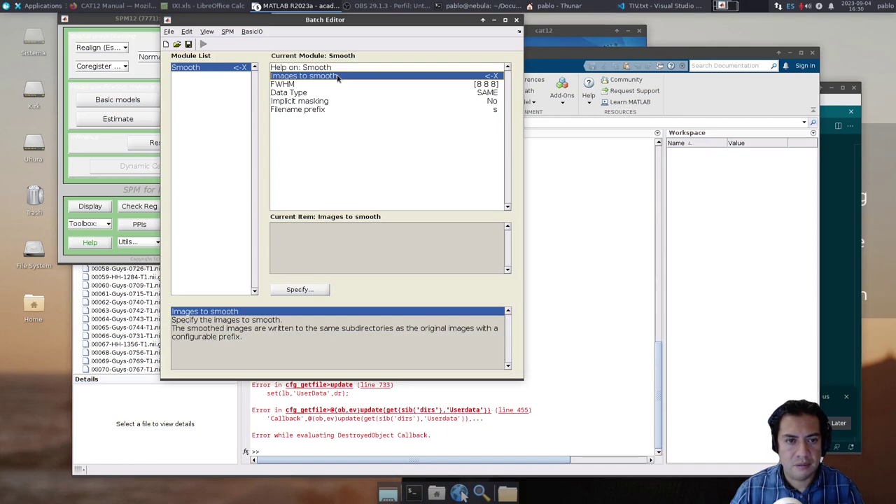
- Open the file selection for the images to smooth in the mri folder and filter it by mwp1.*
double_click(338, 77)
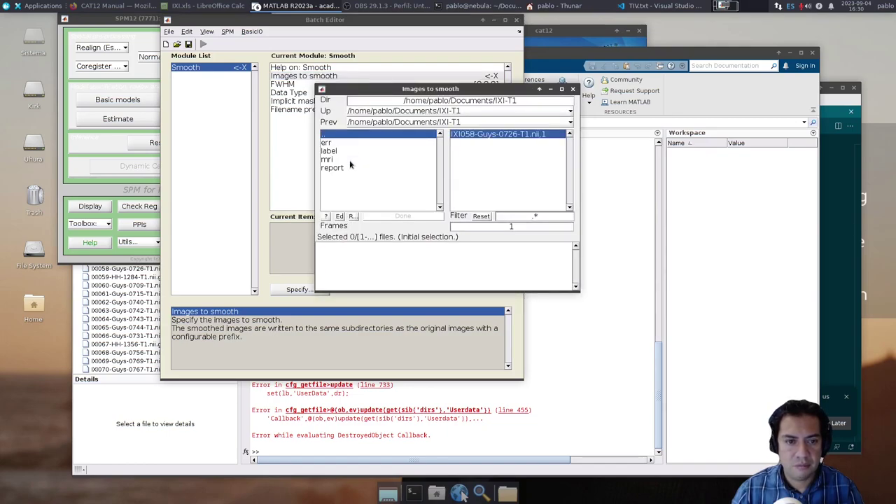
left_click(515, 217)
type("mp")
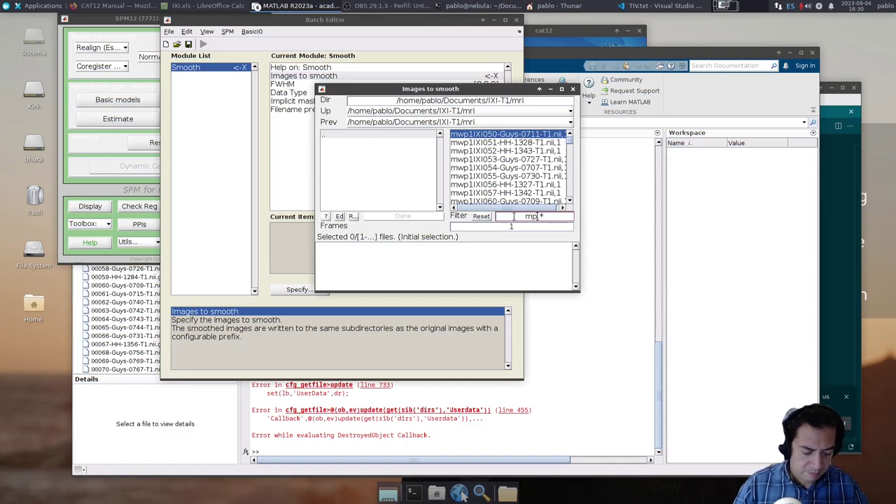
key("BackSpace")
type("wp1")
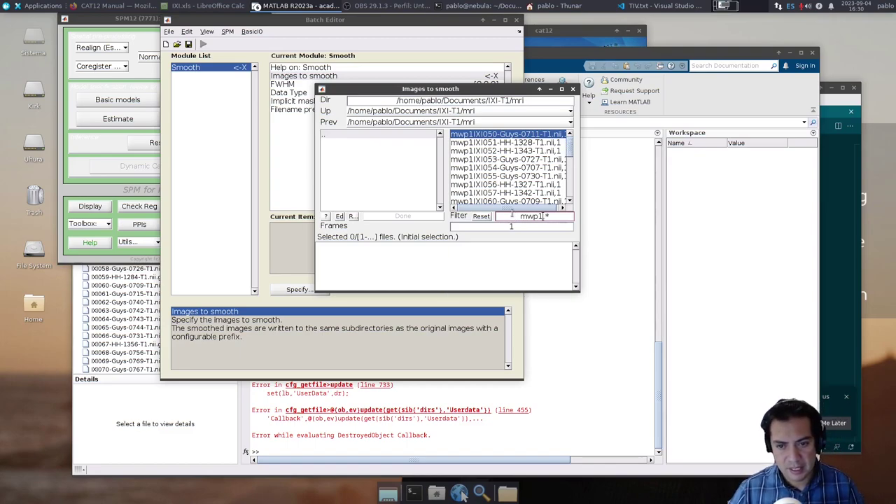
- Add all the filtered mwp1 images to the selection and confirm them as the images to smooth
right_click(476, 169)
left_click(483, 172)
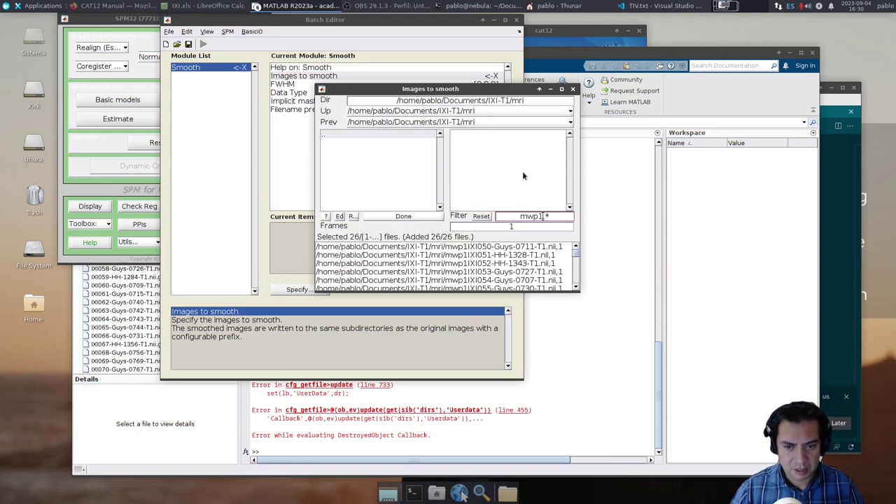
scroll(484, 280, "down", 5)
scroll(484, 280, "up", 5)
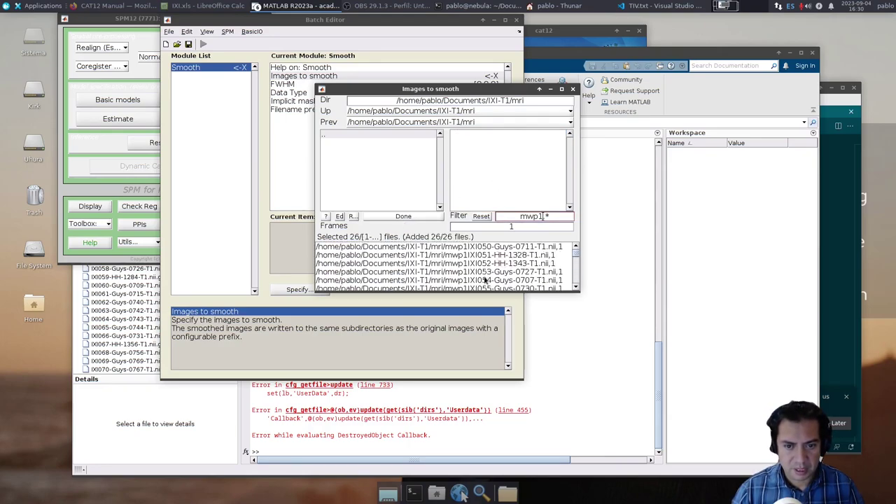
left_click(413, 217)
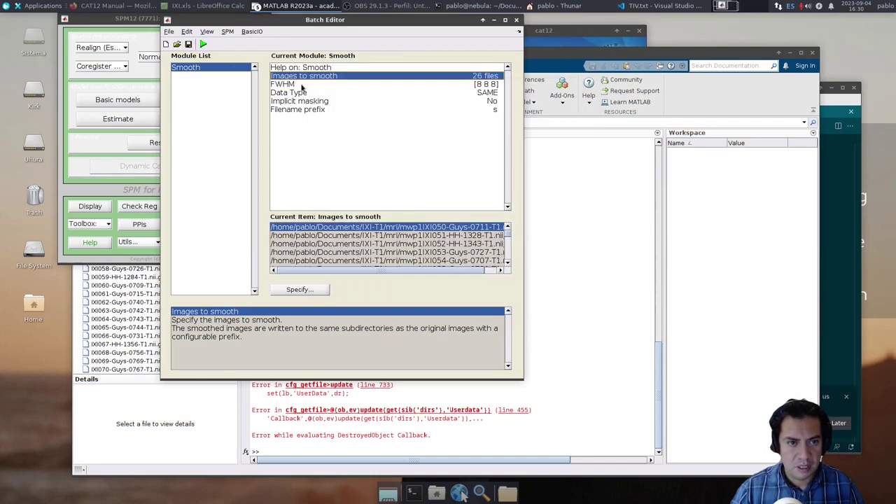
- Check the FWHM of [8 8 8] and run the Smooth batch
left_click(301, 85)
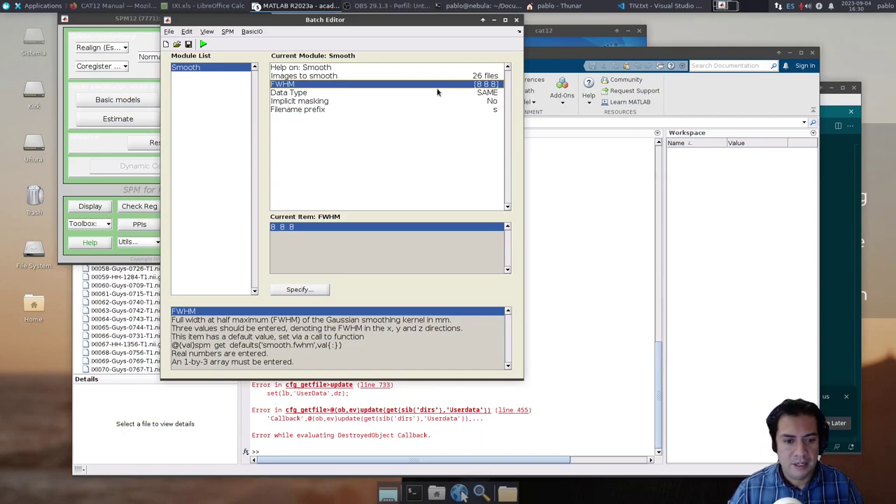
left_click(206, 46)
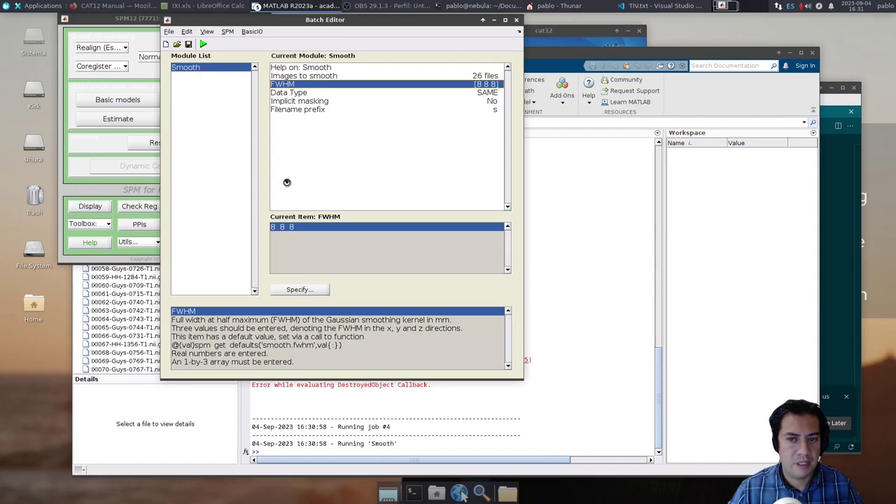
- Go through the SPM12, Batch Editor and CAT12 windows and check the smoothing job's log in the MATLAB Command Window
left_click(261, 6)
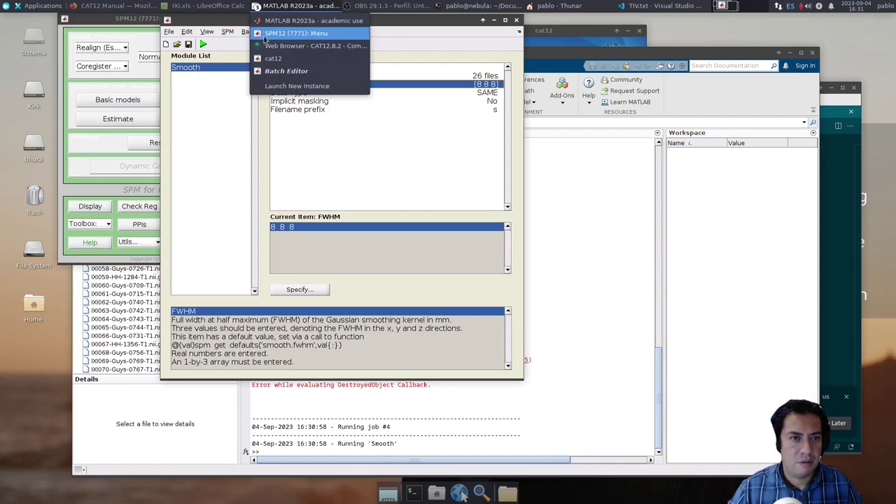
left_click(265, 35)
left_click(282, 9)
left_click(286, 71)
left_click(279, 9)
left_click(276, 58)
left_click(300, 6)
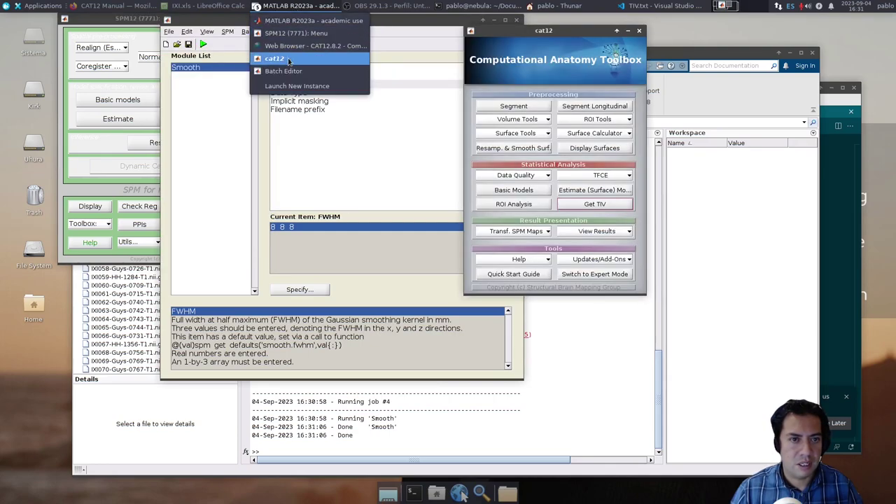
left_click(287, 46)
left_click(291, 53)
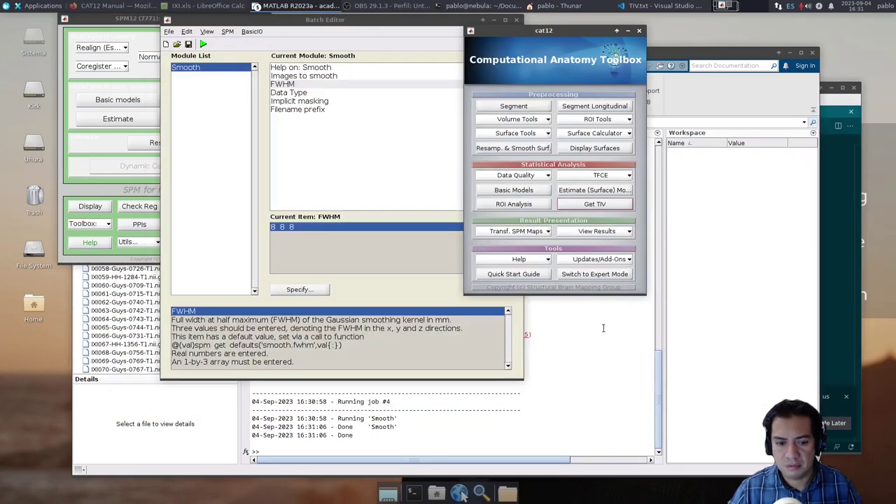
left_click(517, 395)
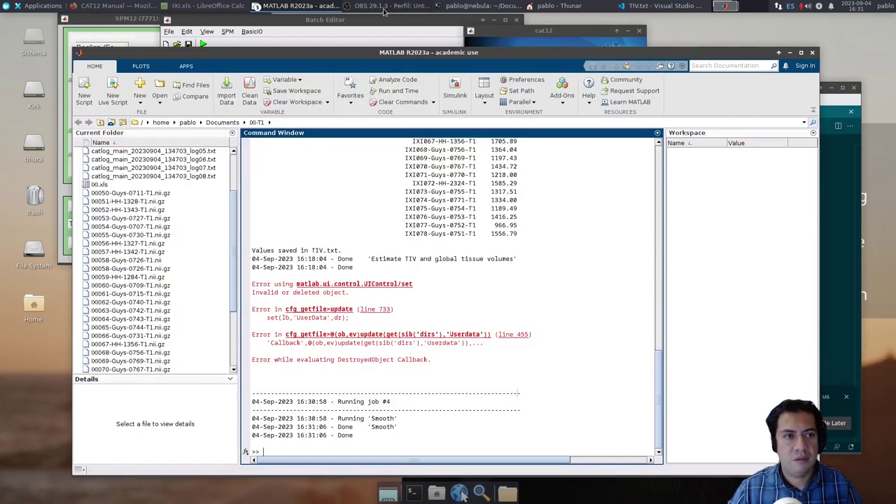
- Switch to the Thunar file manager and open the mri folder inside IXI-T1
left_click(552, 7)
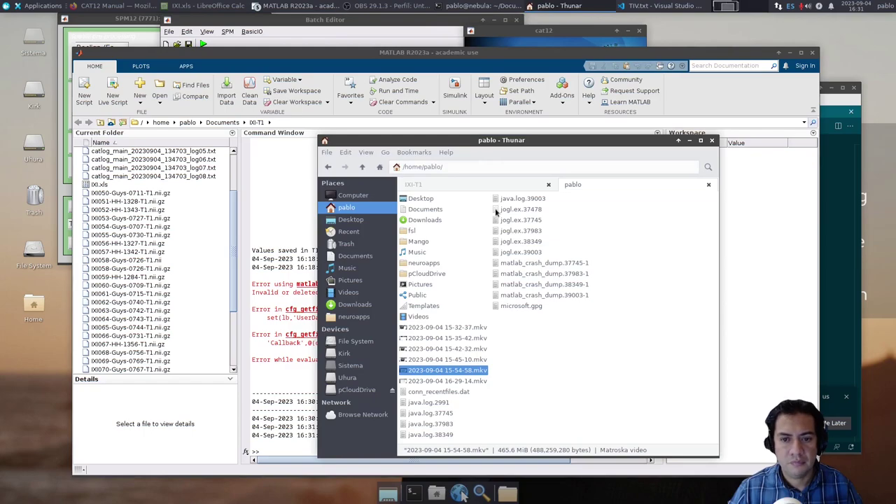
left_click(438, 186)
scroll(441, 294, "up", 10)
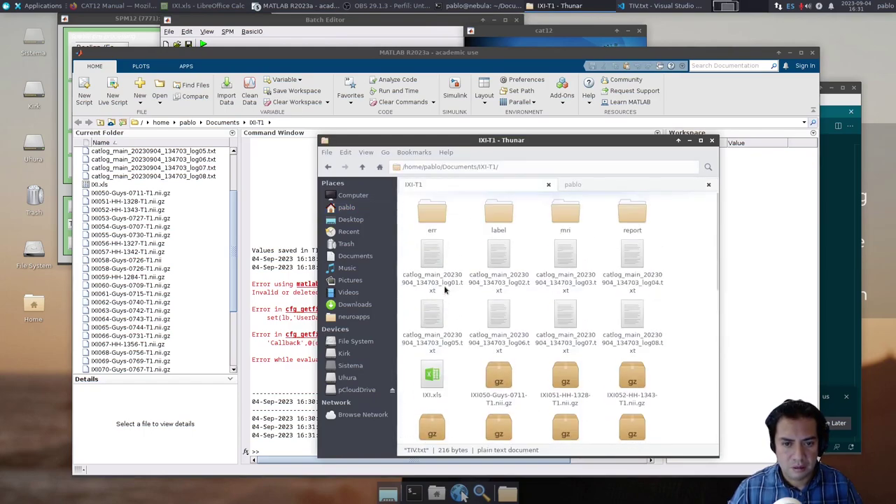
double_click(556, 210)
scroll(469, 243, "down", 2)
scroll(468, 242, "up", 2)
right_click(438, 225)
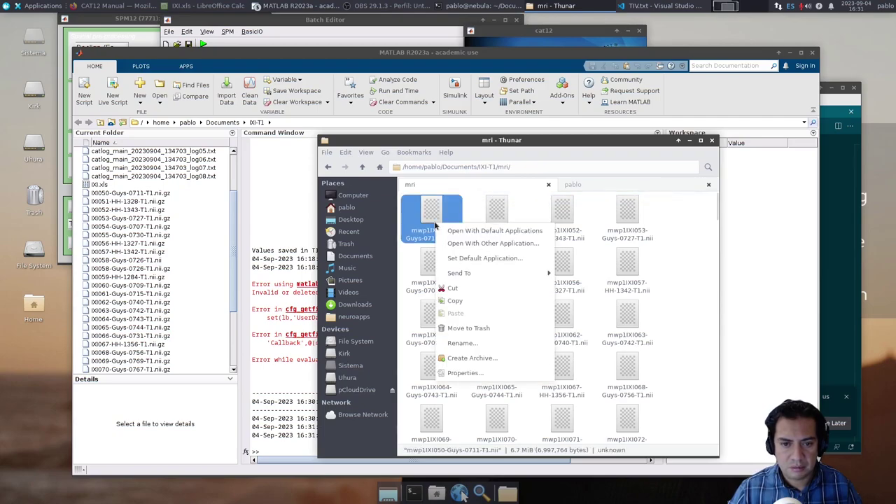
left_click(469, 209)
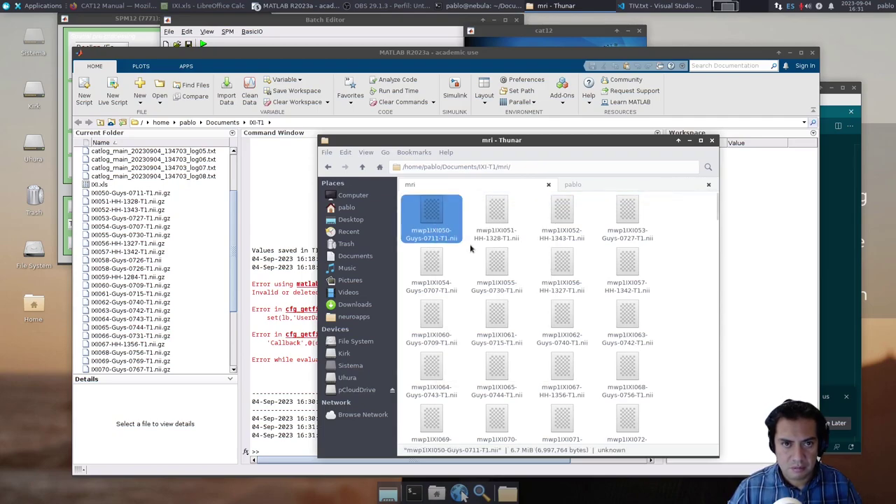
- Find the smoothed smwp1 images, select smwp1IXI053-Guys-0727-T1.nii and show the folder as a detailed list
scroll(470, 248, "down", 10)
scroll(470, 248, "down", 8)
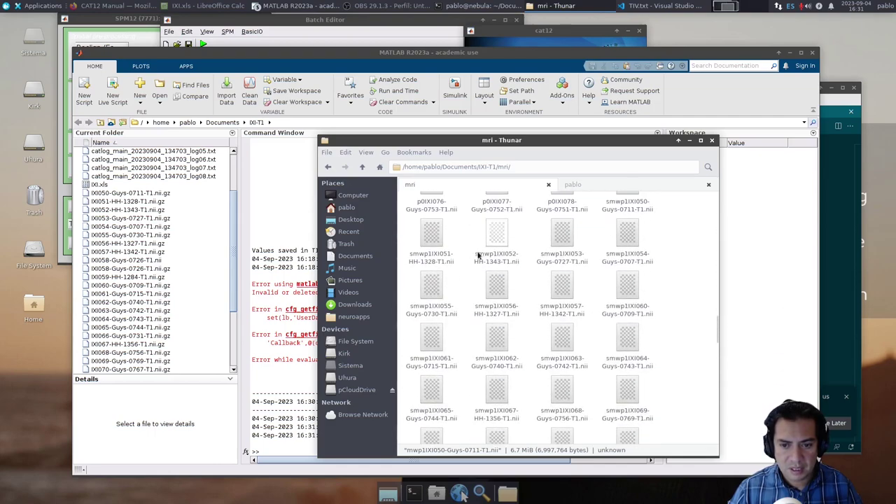
left_click(567, 243)
key("ctrl+2")
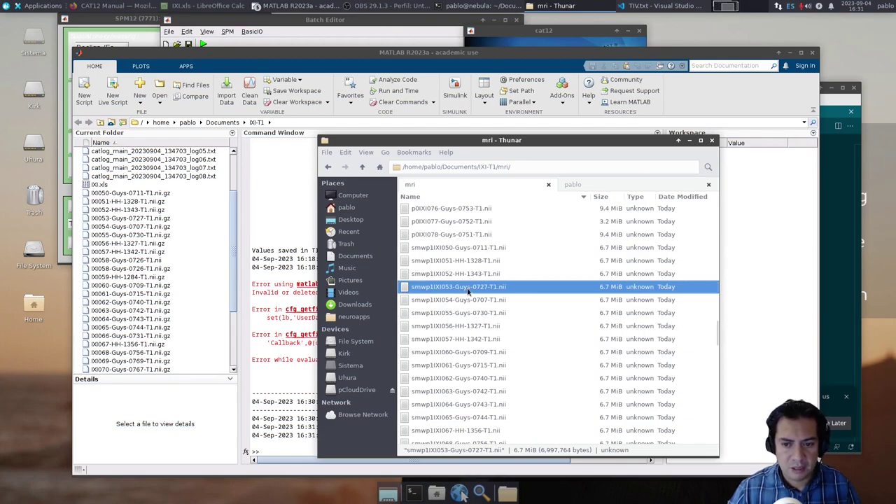
- Launch MRIcroGL from the neuroapps folder and move its window aside
left_click(593, 184)
left_click(329, 317)
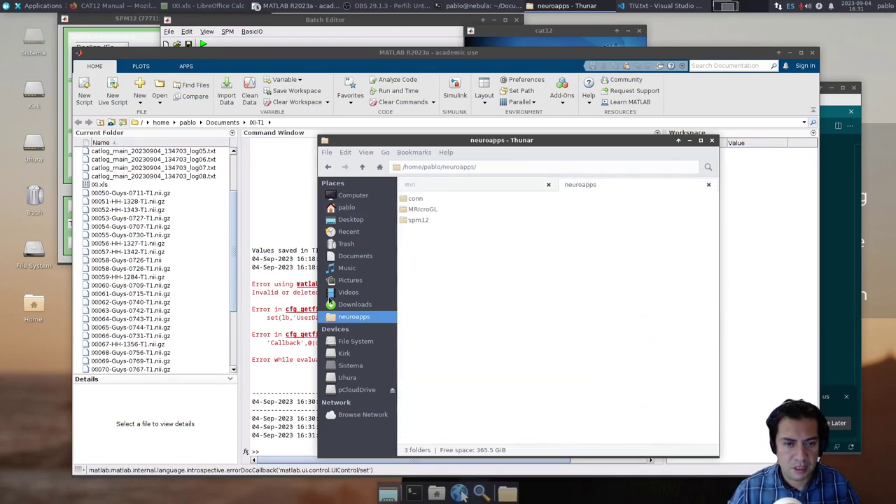
left_click(415, 211)
double_click(415, 211)
double_click(416, 211)
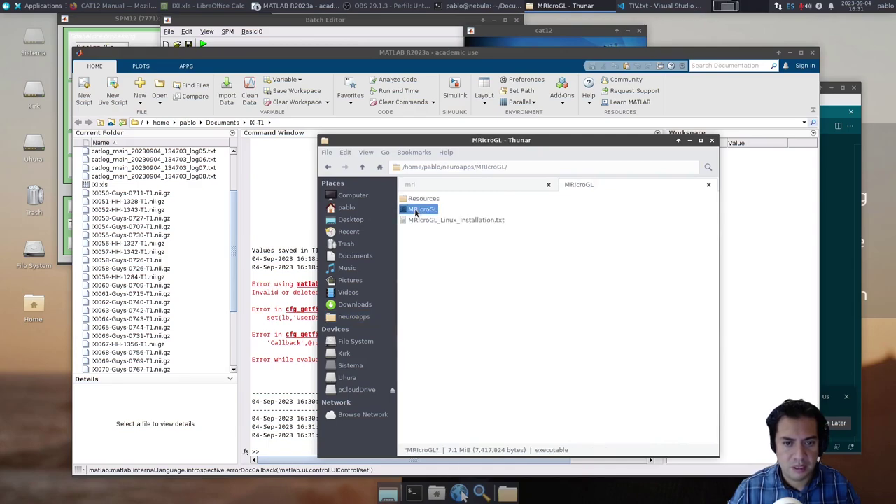
left_click_drag(493, 47, 679, 47)
left_click(410, 237)
- Find p0IXI050-Guys-0711-T1.nii in the mri folder and load it into MRIcroGL
left_click(417, 187)
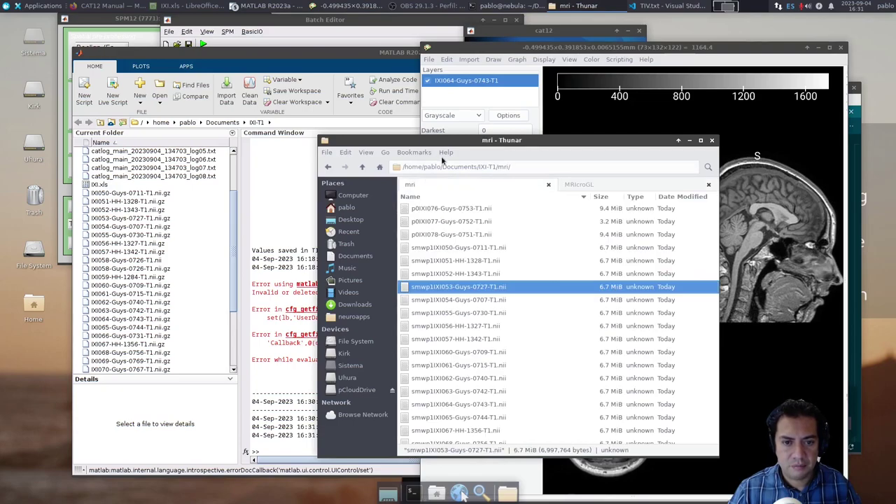
scroll(431, 289, "down", 10)
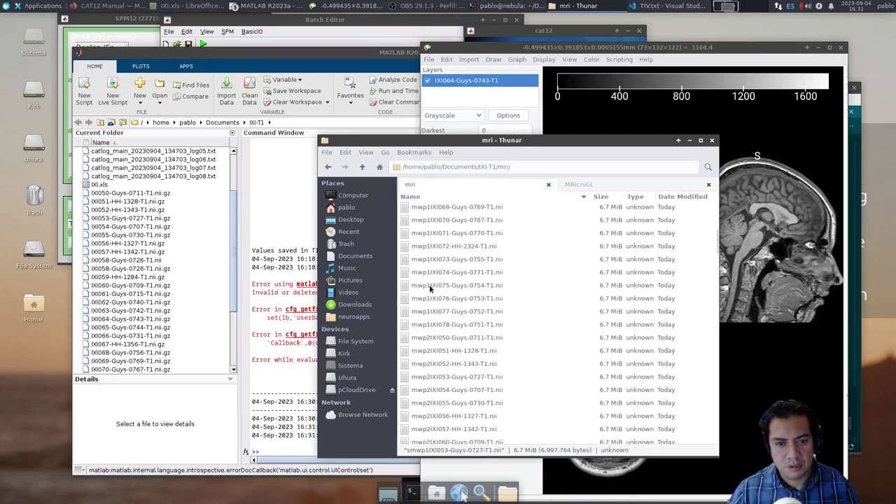
scroll(430, 289, "up", 10)
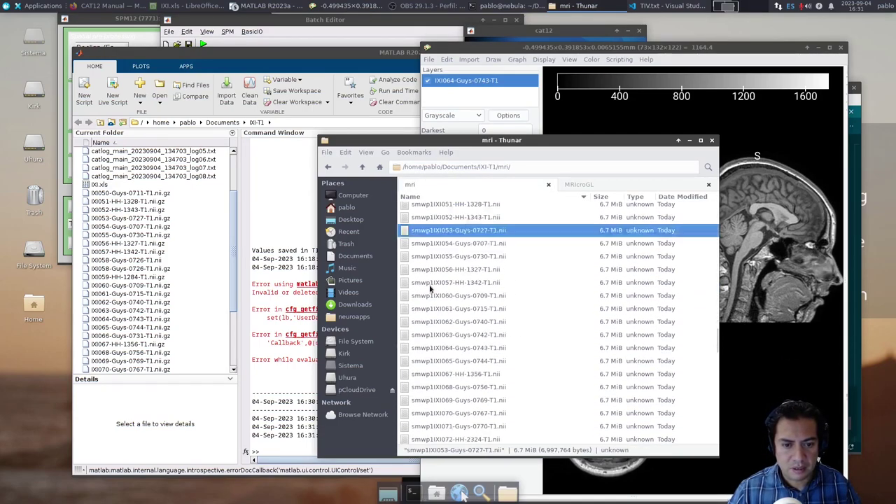
scroll(430, 289, "up", 10)
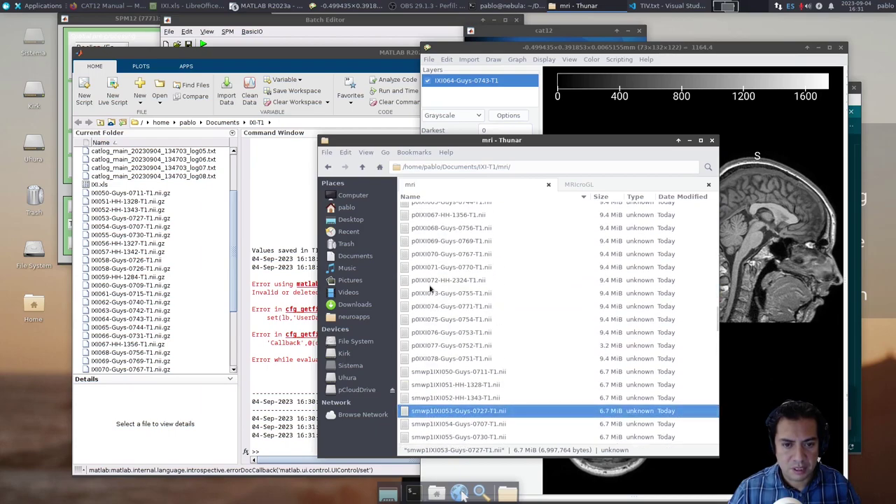
scroll(430, 289, "down", 3)
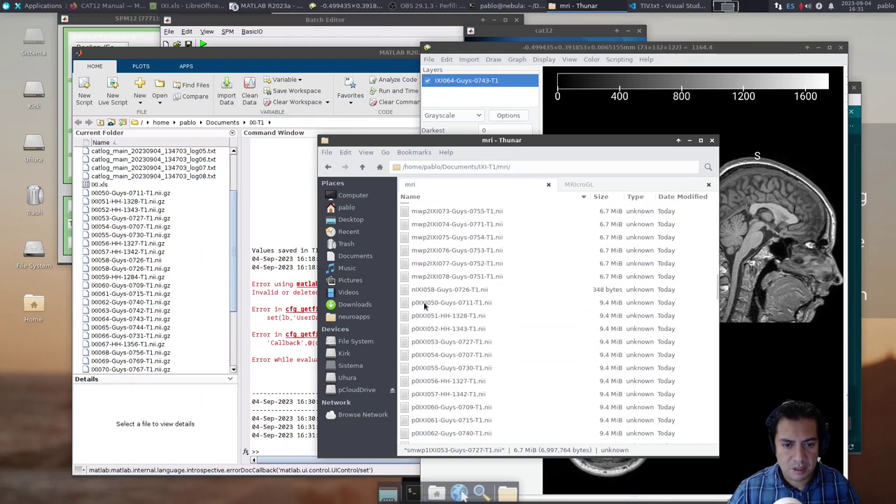
left_click(424, 303)
scroll(450, 263, "up", 5)
scroll(449, 259, "down", 5)
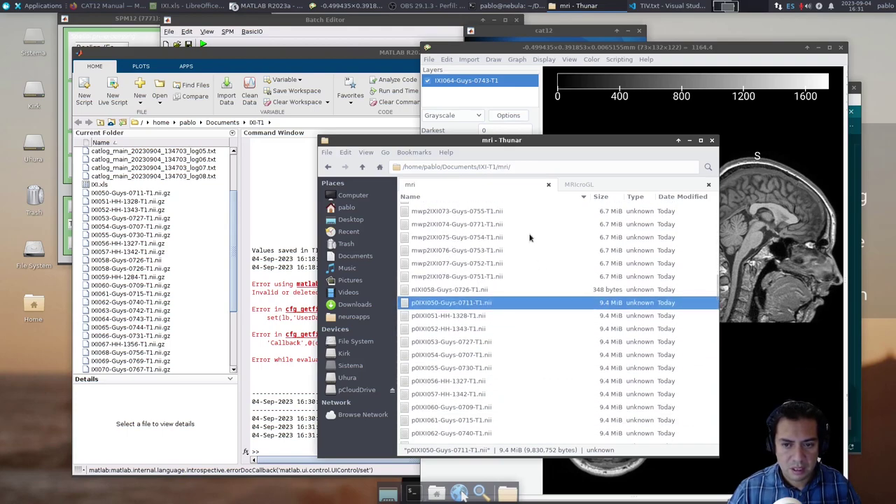
left_click_drag(512, 143, 333, 129)
left_click_drag(261, 290, 596, 218)
- Find wmIXI050-Guys-0711-T1.nii in the mri folder and load it into MRIcroGL
left_click(264, 356)
scroll(263, 355, "down", 10)
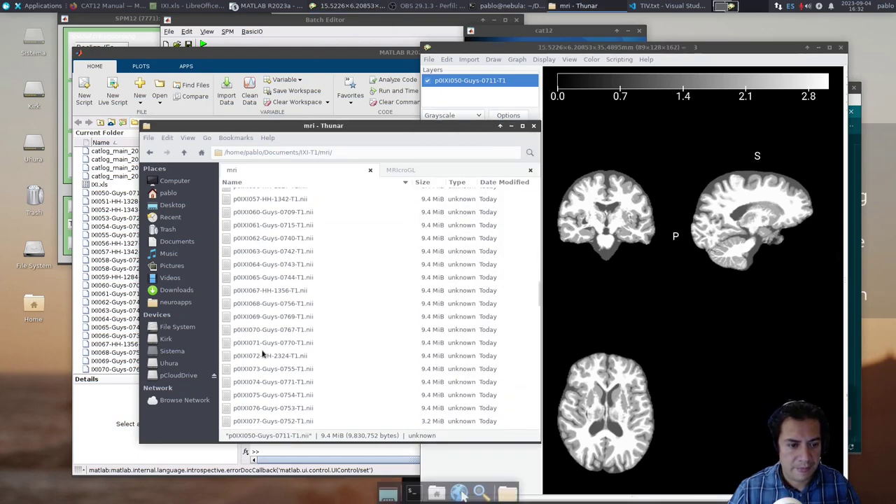
scroll(263, 356, "down", 10)
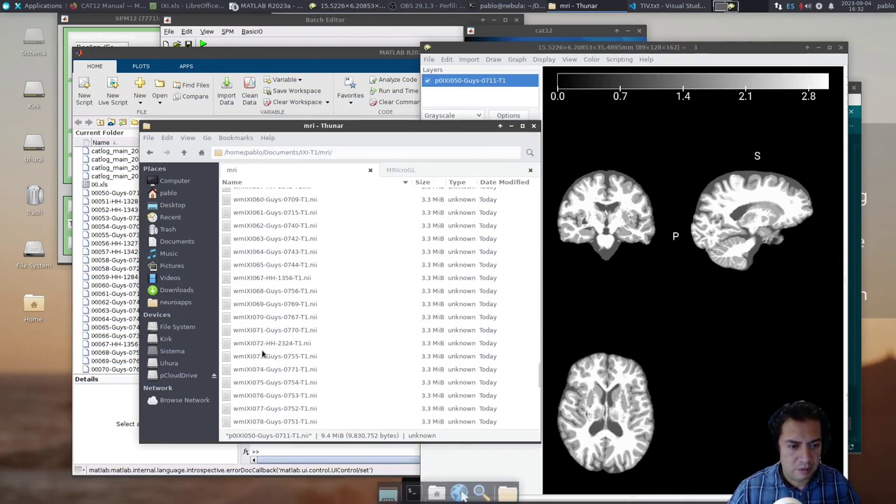
scroll(264, 355, "up", 2)
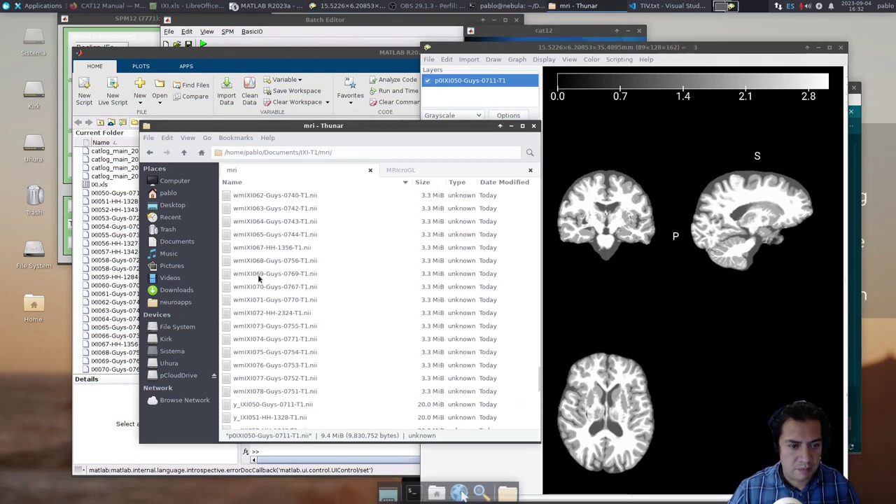
scroll(259, 279, "up", 9)
scroll(259, 279, "down", 3)
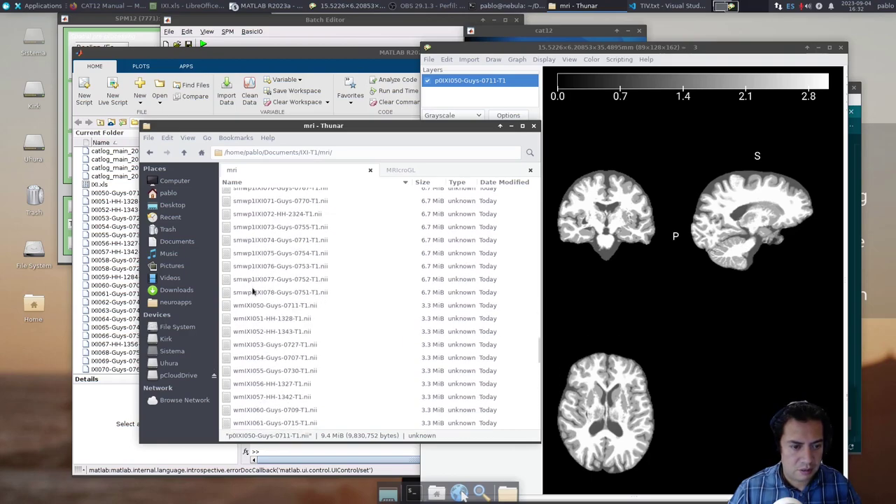
left_click(238, 308)
left_click_drag(238, 308, 585, 228)
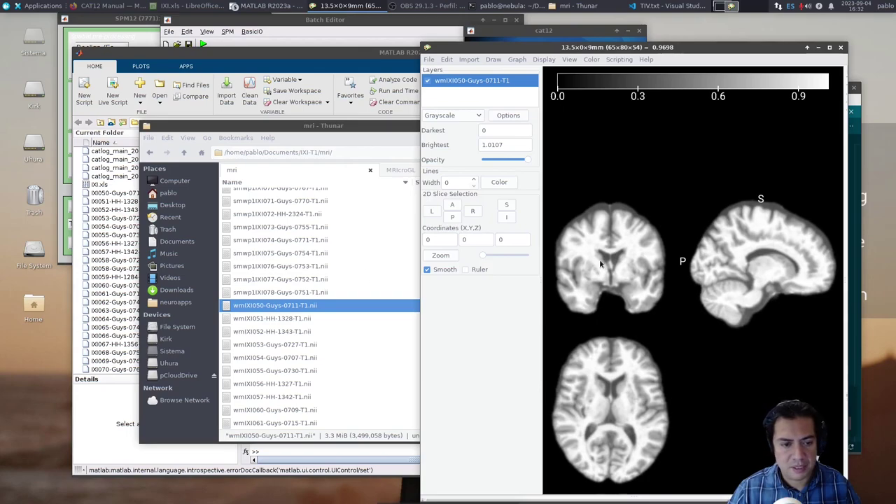
- Find the modulated gray matter image mwp1IXI068-Guys-0756-T1.nii and load it into MRIcroGL for viewing
left_click(258, 301)
scroll(259, 301, "up", 15)
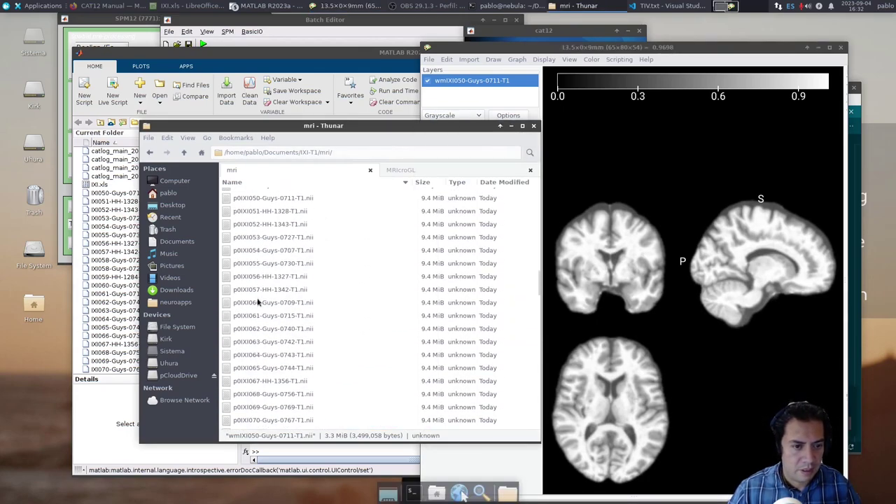
scroll(258, 301, "up", 6)
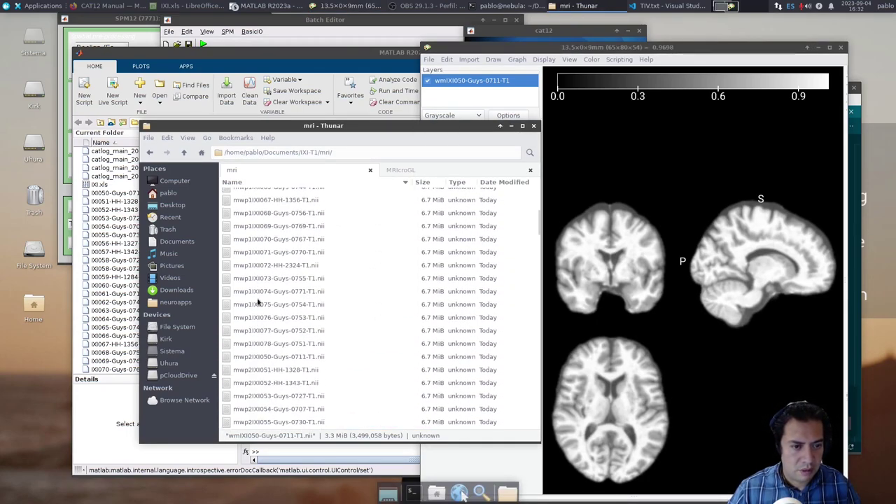
left_click(245, 214)
left_click_drag(585, 233, 601, 278)
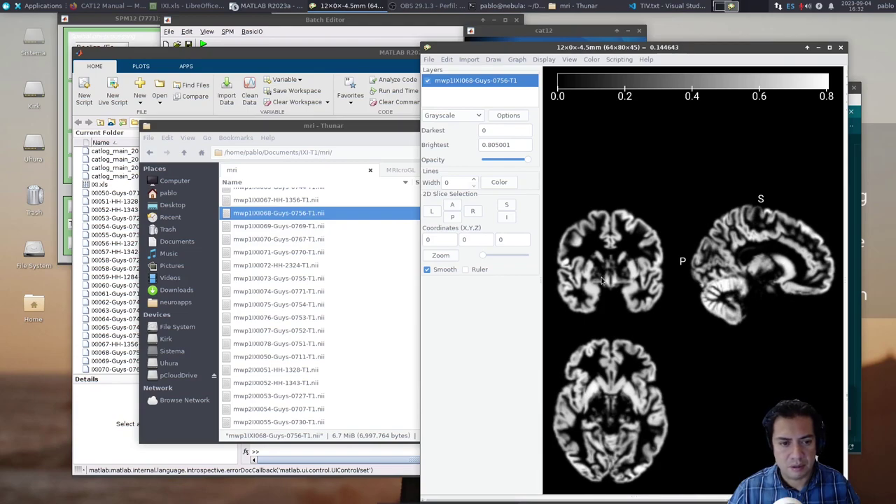
- Find the smoothed image smwp1IXI054-Guys-0707-T1.nii in the mri folder and load it into MRIcroGL
scroll(273, 375, "down", 5)
scroll(273, 376, "down", 12)
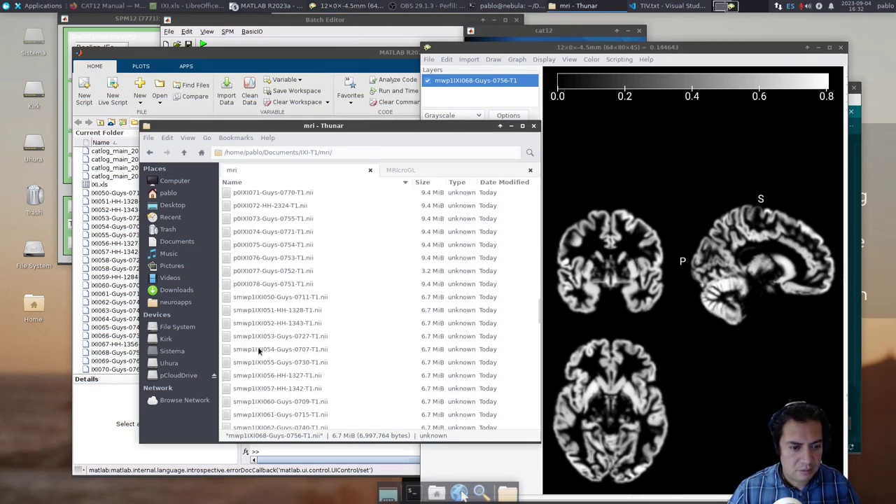
left_click(257, 350)
left_click_drag(635, 272, 623, 266)
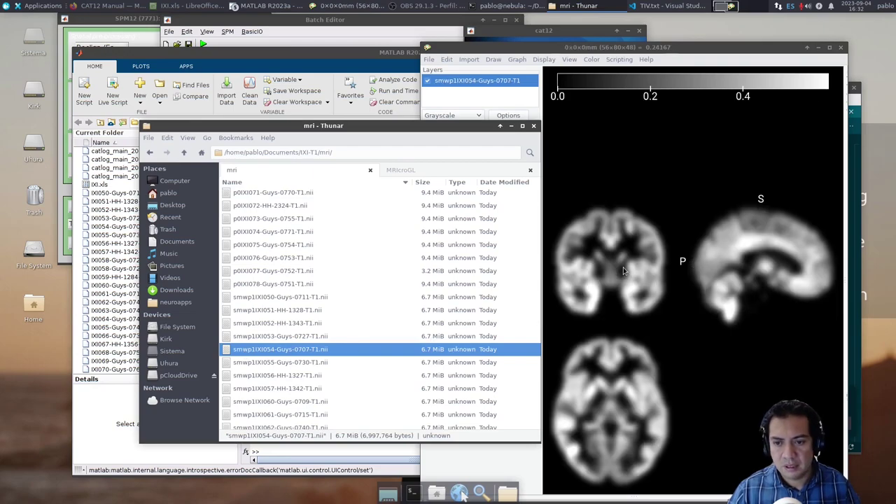
- Inspect the smoothed gray matter image by moving the slice position through both hemispheres in the coronal view
left_click(609, 281)
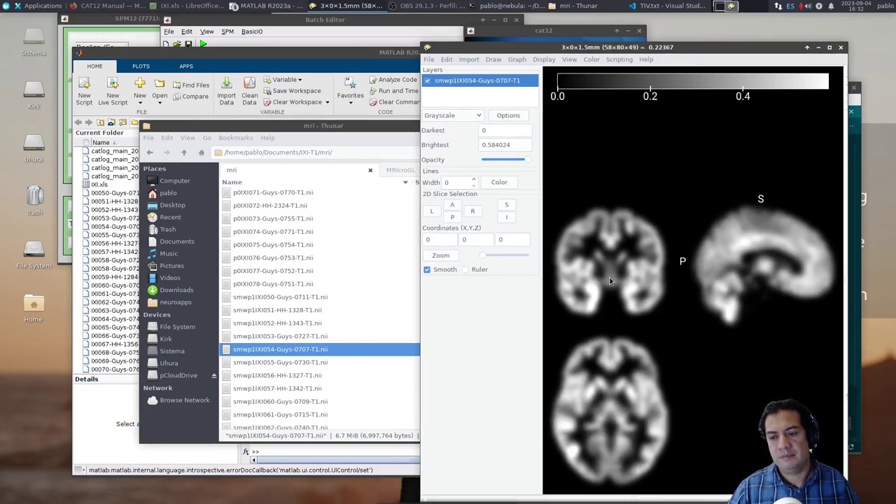
left_click_drag(610, 281, 607, 269)
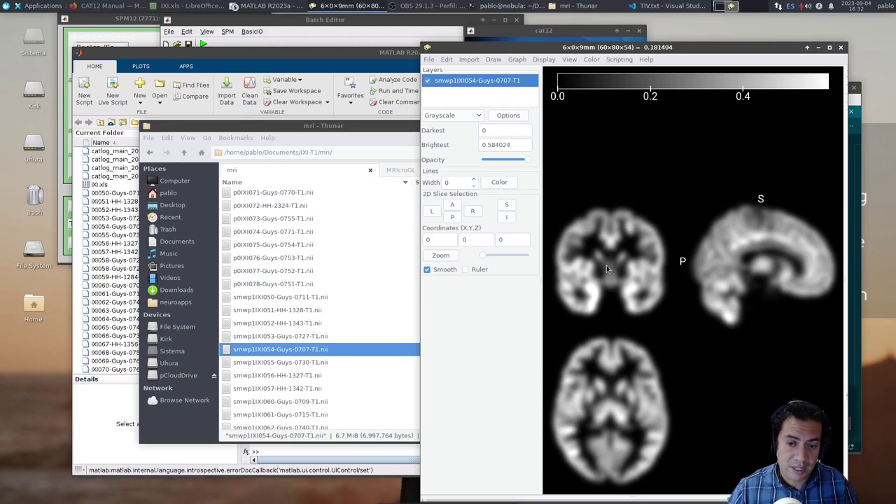
mouse_move(606, 268)
left_mouse_down()
mouse_move(648, 270)
mouse_move(623, 269)
left_mouse_up()
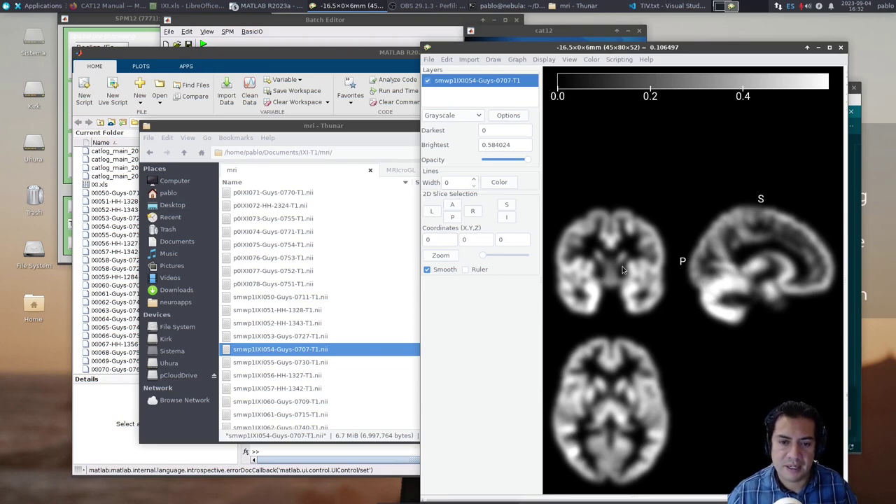
mouse_move(623, 269)
left_mouse_down()
mouse_move(595, 254)
mouse_move(632, 273)
left_mouse_up()
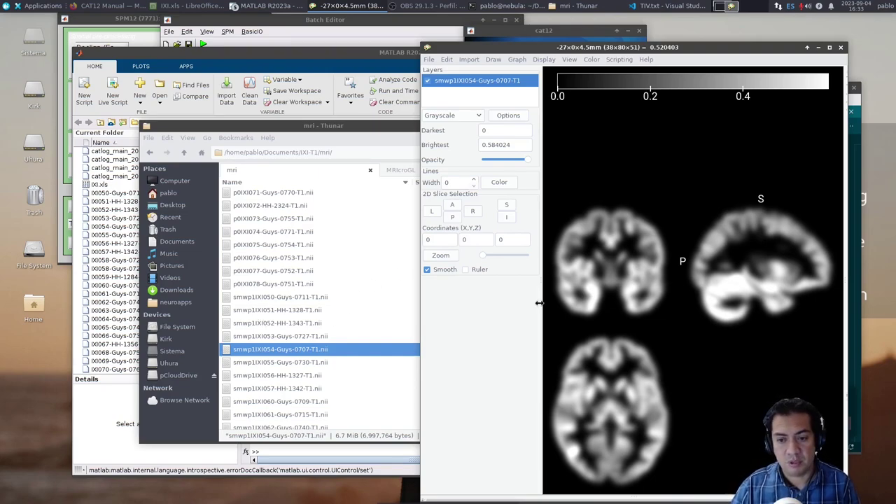
left_click_drag(603, 260, 597, 257)
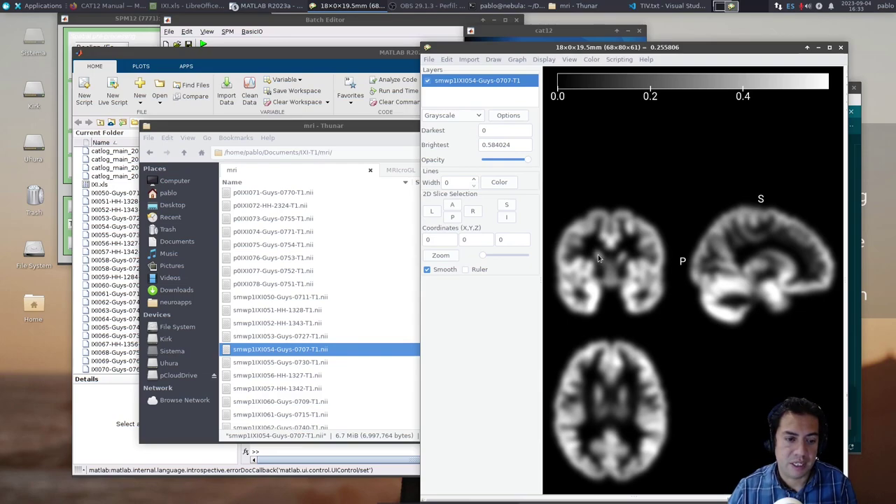
- Look through the preprocessed image files in the mri folder back to the first mwp1 images
left_click(273, 284)
scroll(293, 389, "down", 5)
scroll(293, 390, "down", 15)
scroll(291, 385, "up", 15)
scroll(293, 389, "up", 10)
left_click(531, 376)
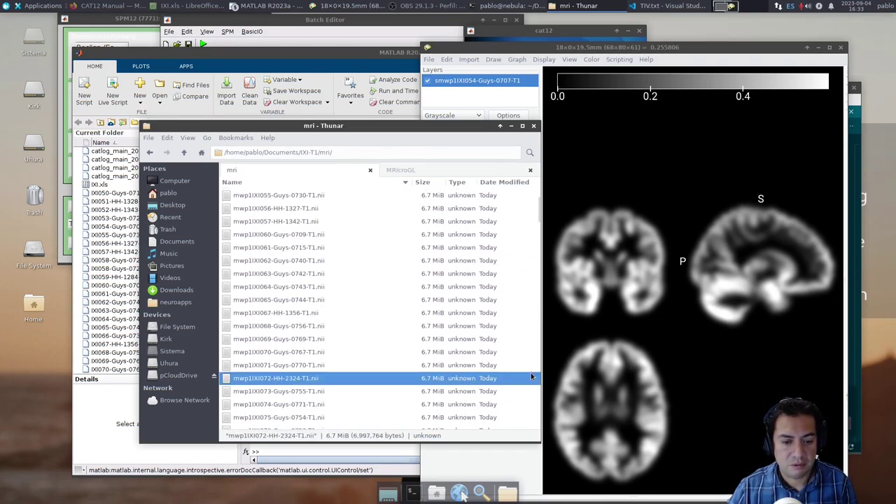
scroll(289, 299, "up", 2)
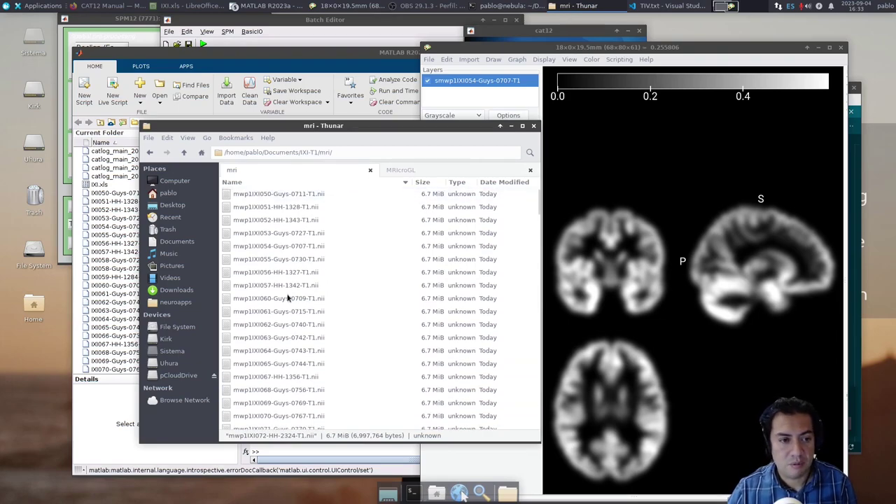
- Go up to the IXI-T1 folder, look through its files and minimize the file manager
left_click(184, 153)
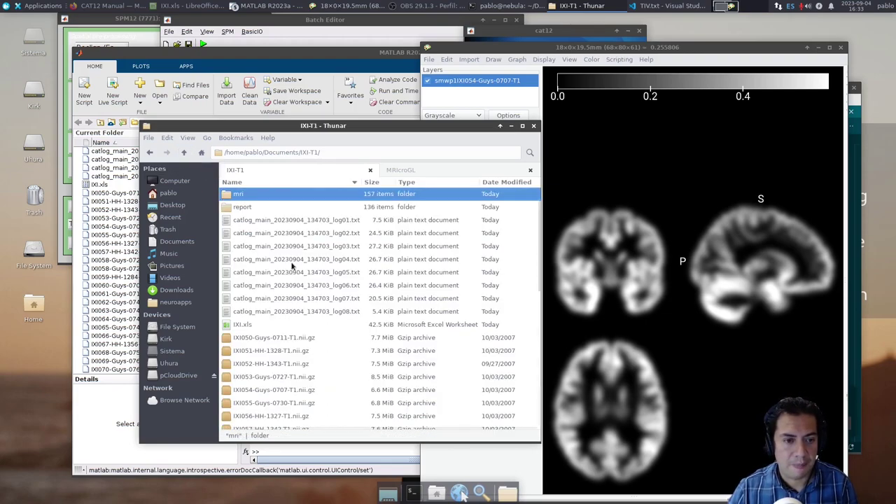
scroll(292, 264, "down", 8)
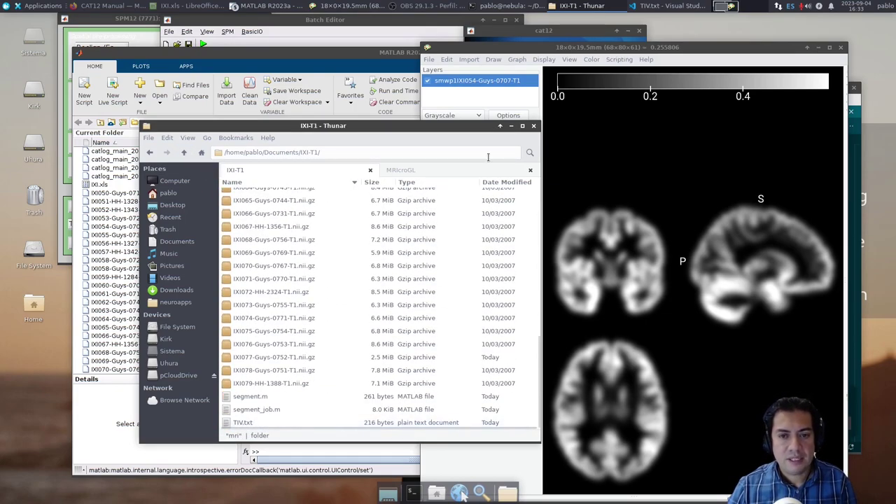
left_click(511, 128)
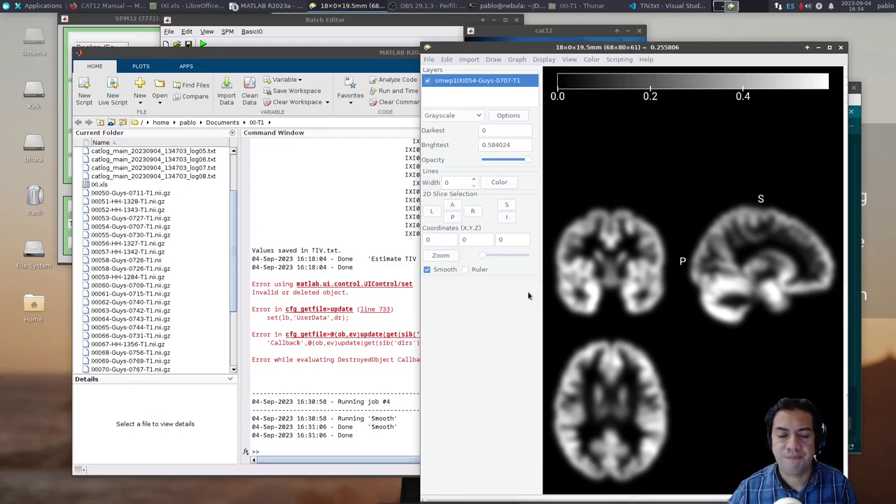
- Open the Basic Models module from the CAT12 toolbox, then reposition and enlarge the Batch Editor window
left_click(567, 34)
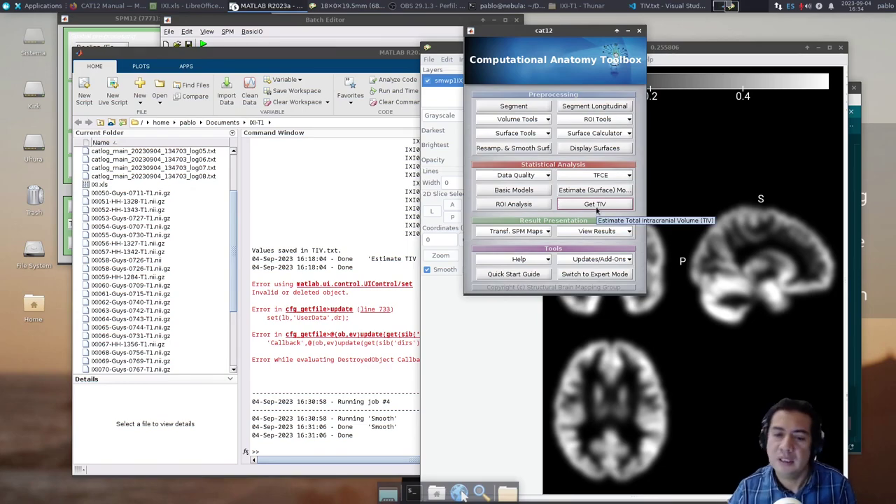
left_click(526, 195)
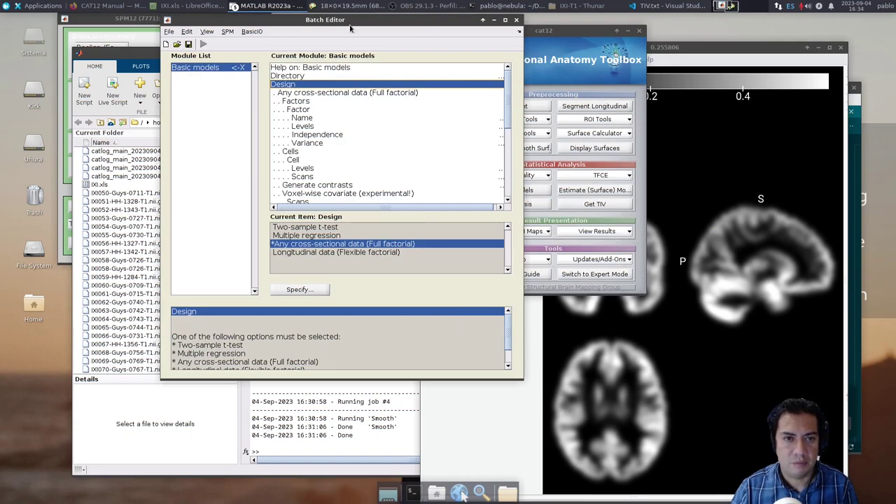
left_click_drag(350, 29, 345, 68)
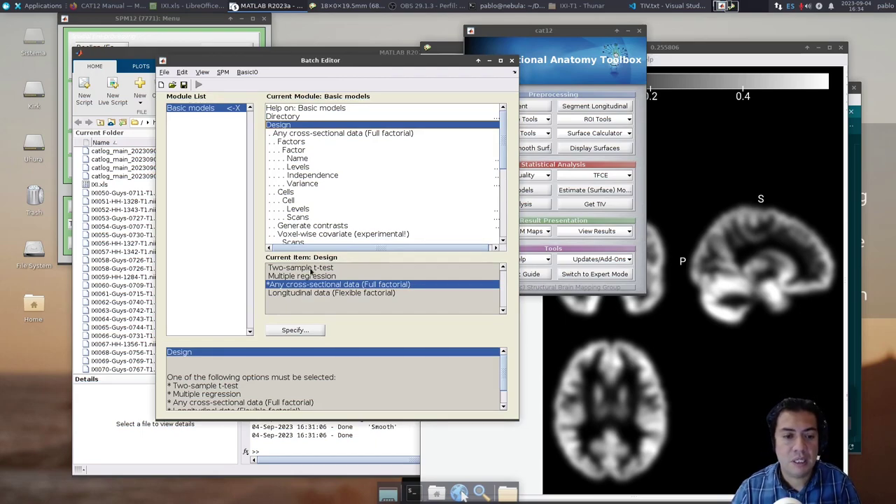
left_click(296, 109)
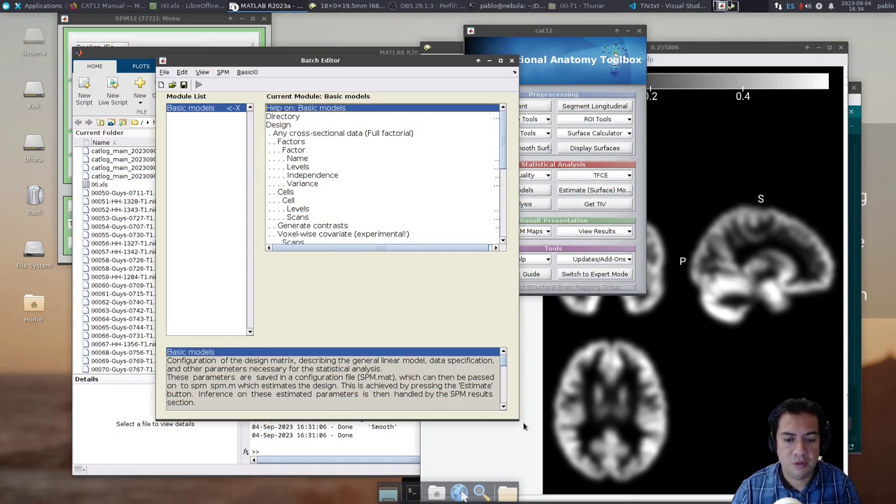
left_click_drag(515, 417, 591, 453)
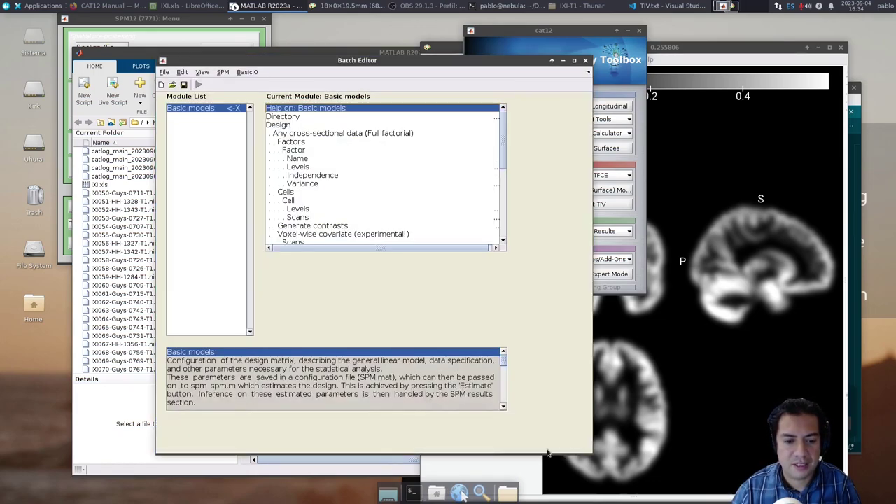
- Read the help text of the Basic models module and of its Directory item
scroll(392, 423, "down", 6)
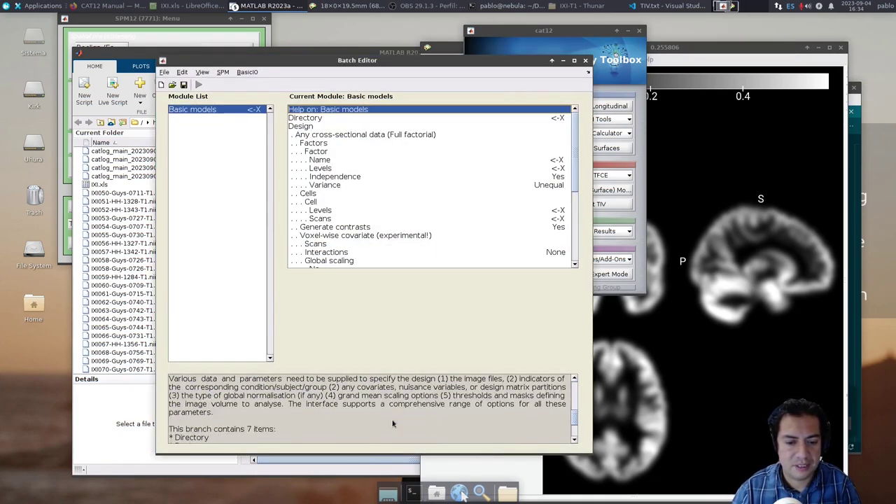
scroll(393, 423, "up", 6)
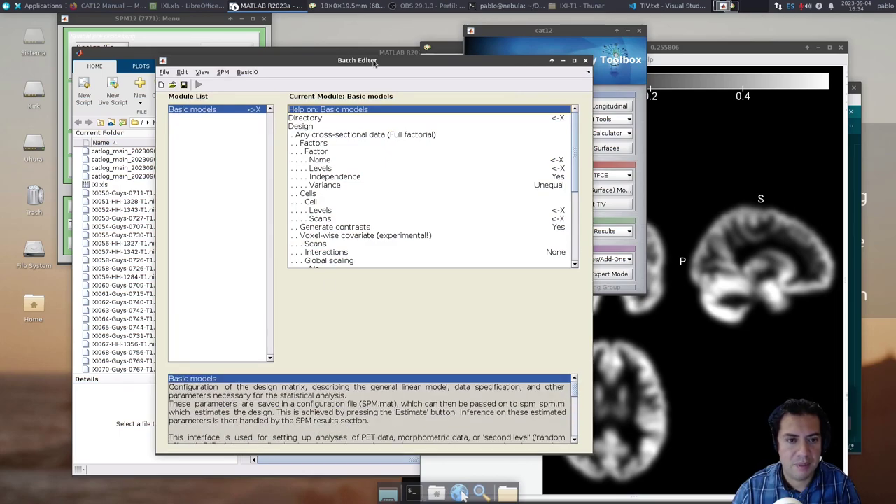
left_click(307, 119)
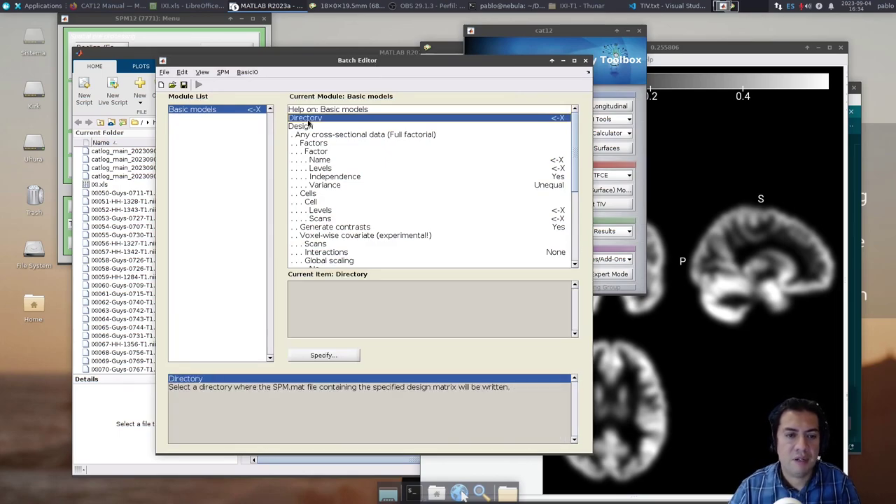
- Switch to the Thunar file manager and create a folder named t-test-education inside IXI-T1
left_click(565, 9)
scroll(364, 303, "up", 10)
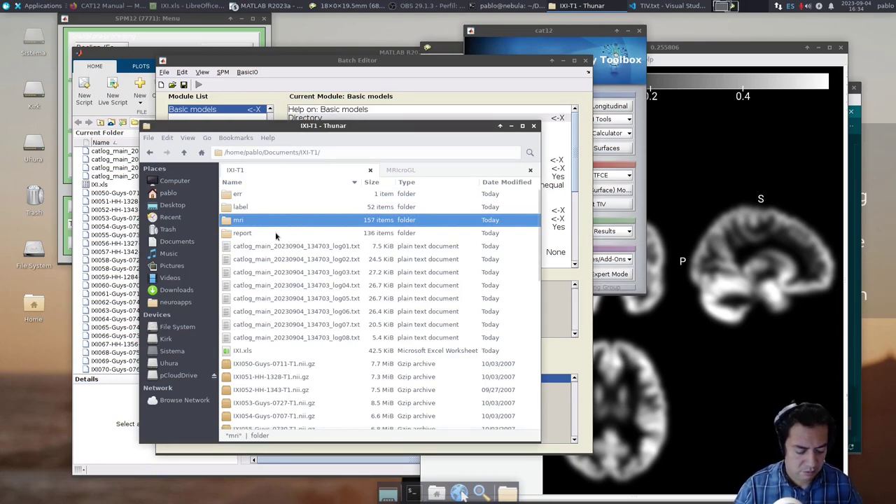
key("ctrl+shift+n")
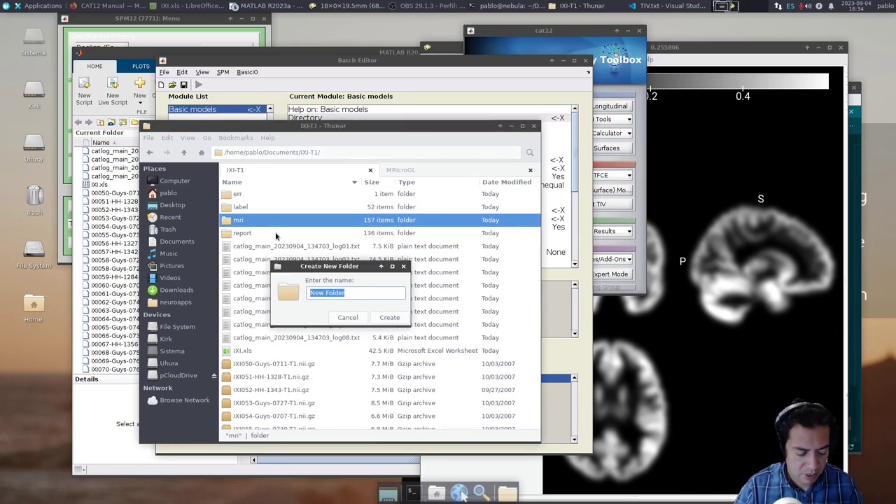
type("t-test-education")
key("Return")
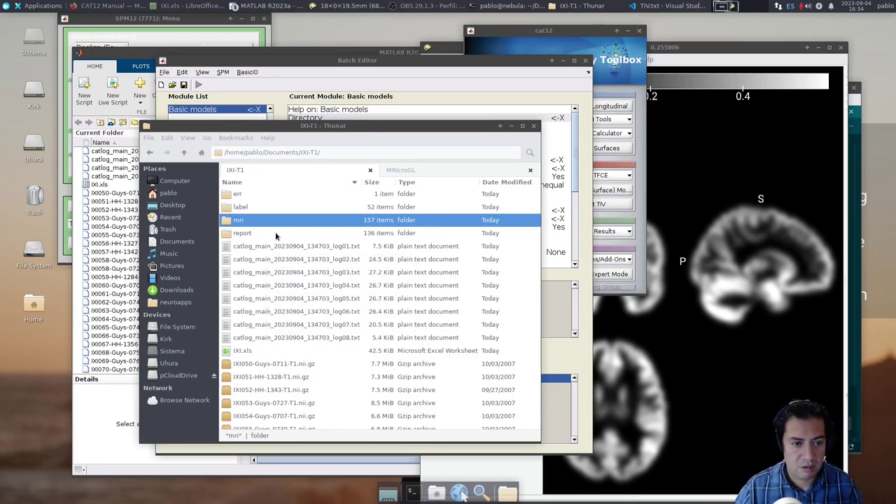
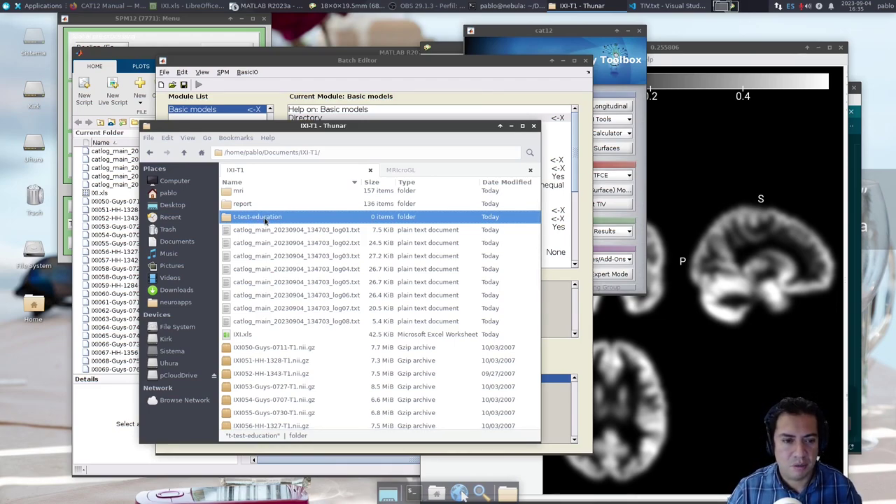
- Set the Basic models output Directory to /home/pablo/Documents/IXI-T1/t-test-education in the Batch Editor
left_click(357, 119)
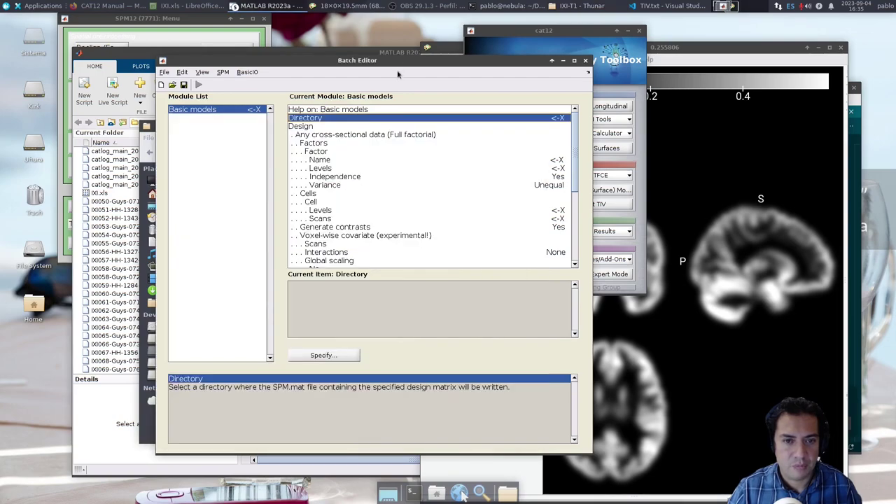
double_click(357, 118)
left_click(469, 176)
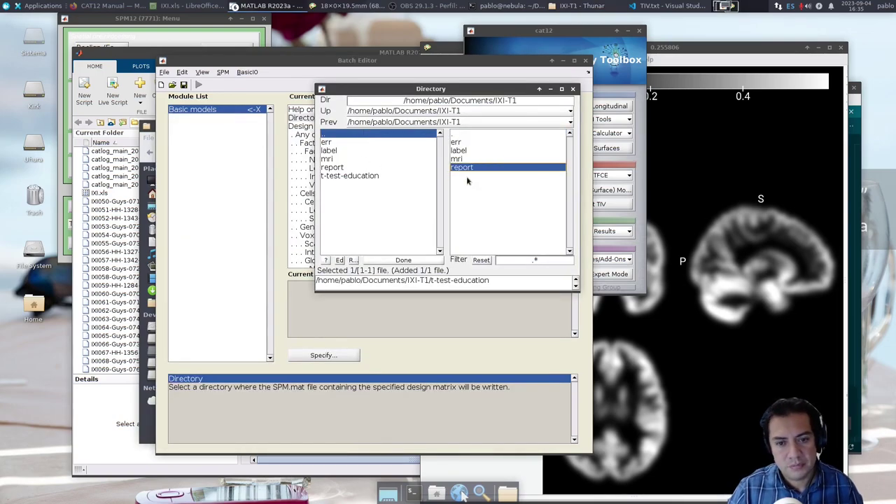
left_click(403, 260)
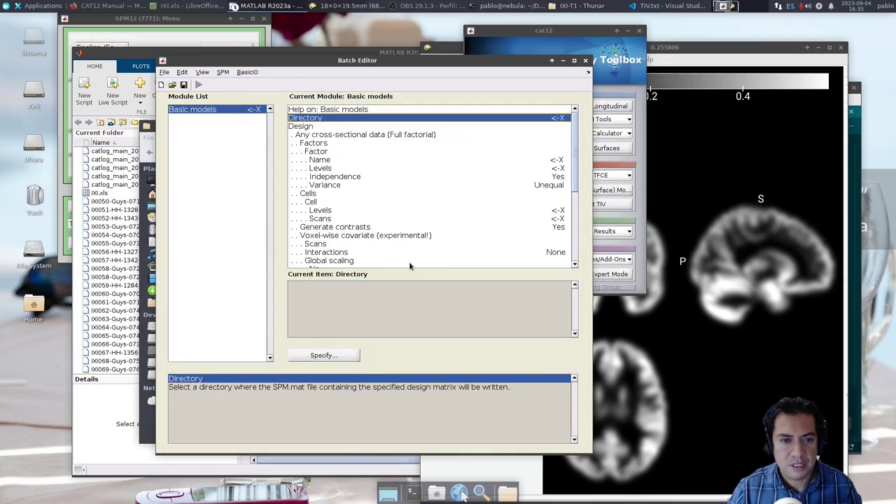
- Display the Design options of Basic models, and look at the separate Basic models command in the SPM12 menu
left_click(310, 128)
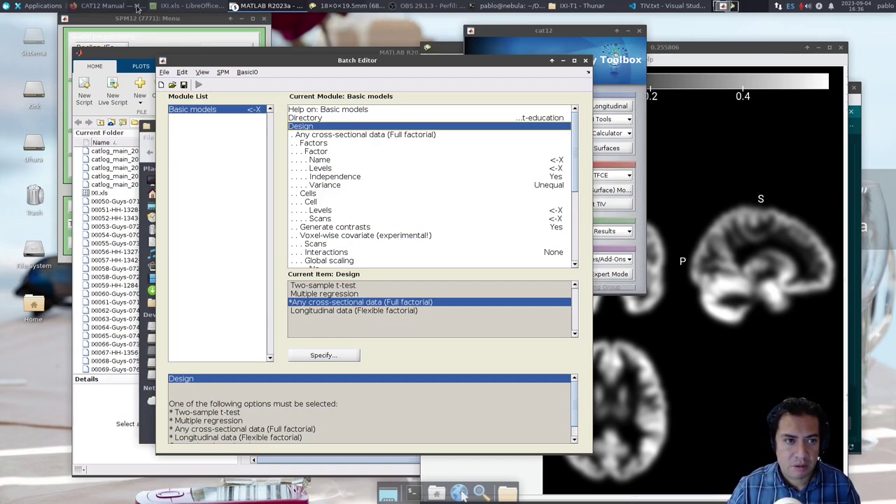
left_click(153, 28)
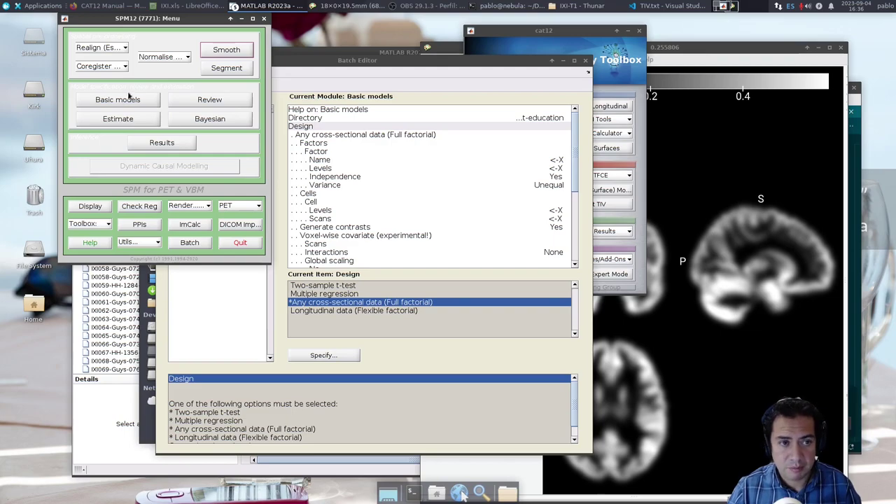
left_click(254, 6)
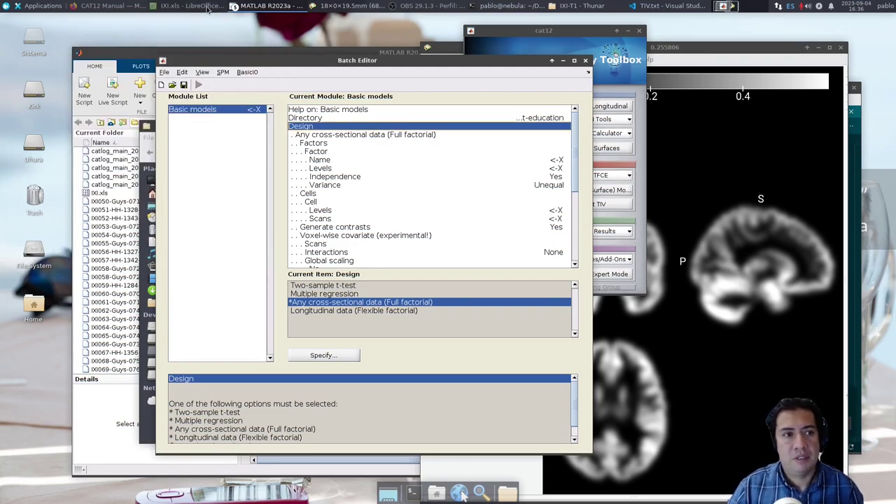
- Switch to the CAT12 manual in Firefox and highlight the Basic Models note under General notes and options for statistical models
left_click(105, 5)
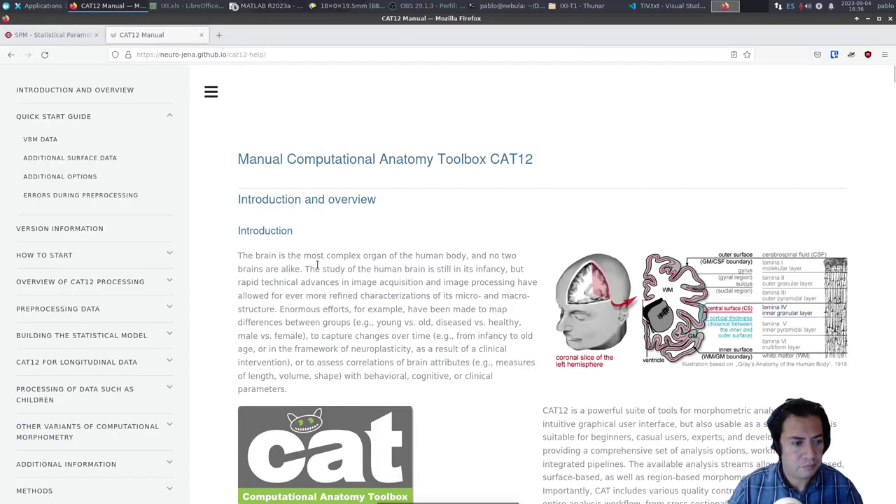
left_click(70, 335)
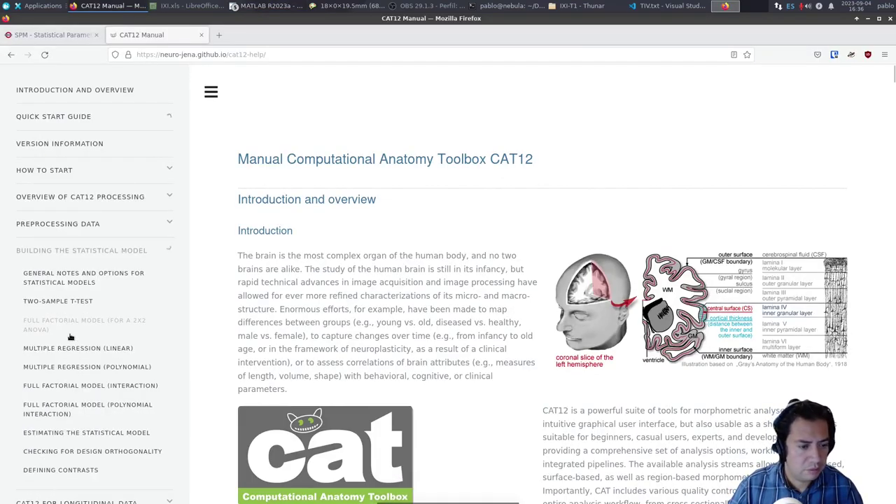
left_click(67, 254)
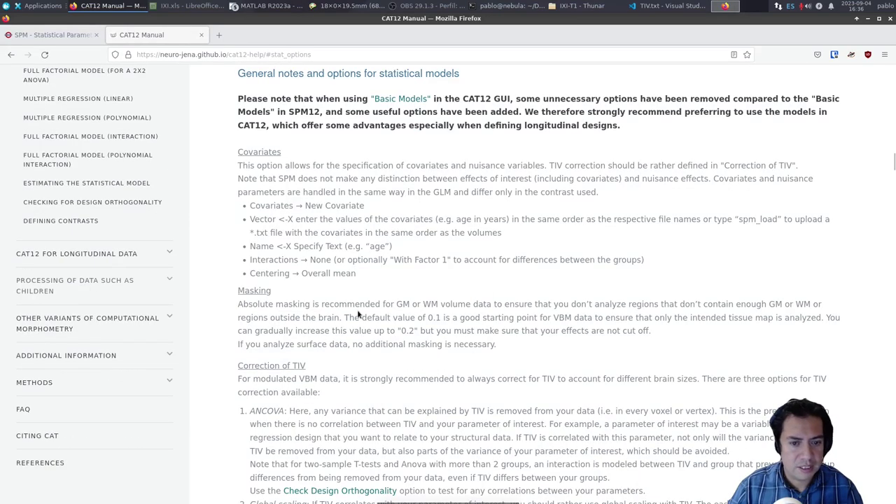
scroll(357, 310, "up", 1)
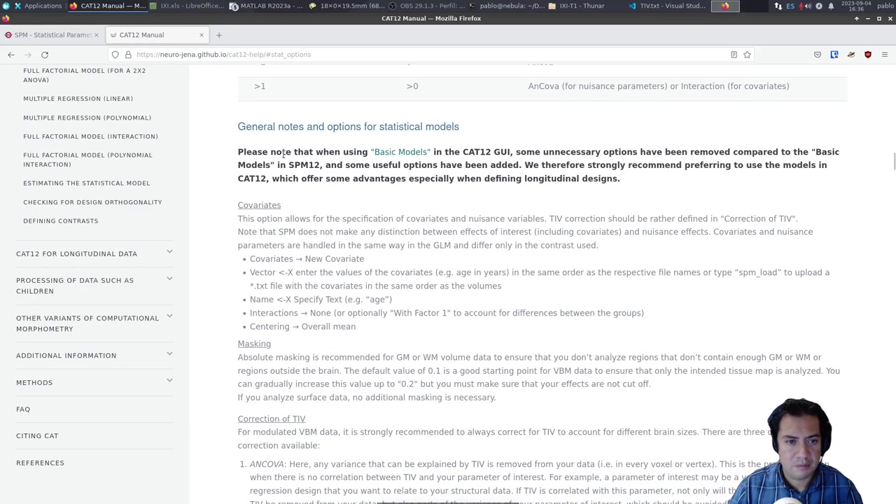
left_click_drag(236, 152, 587, 184)
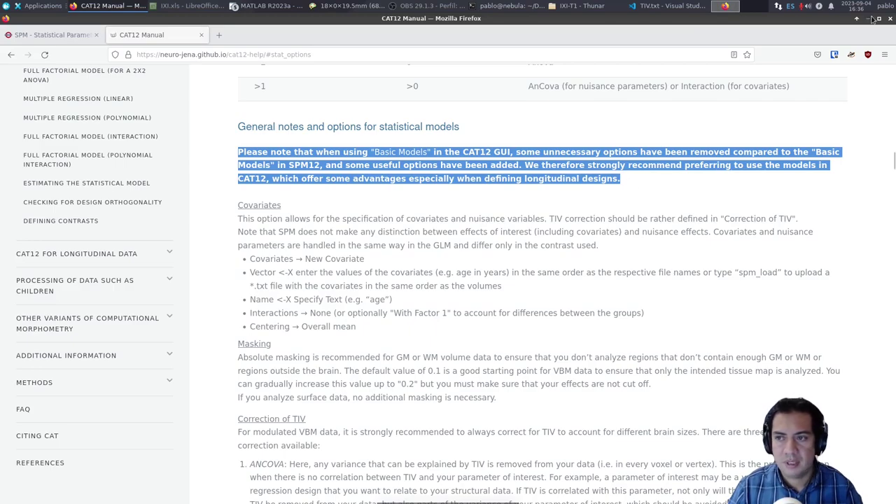
- Return to the Batch Editor, set the Design to Two-sample t-test and review the Group 1 and Group 2 scans items
key("alt+Tab")
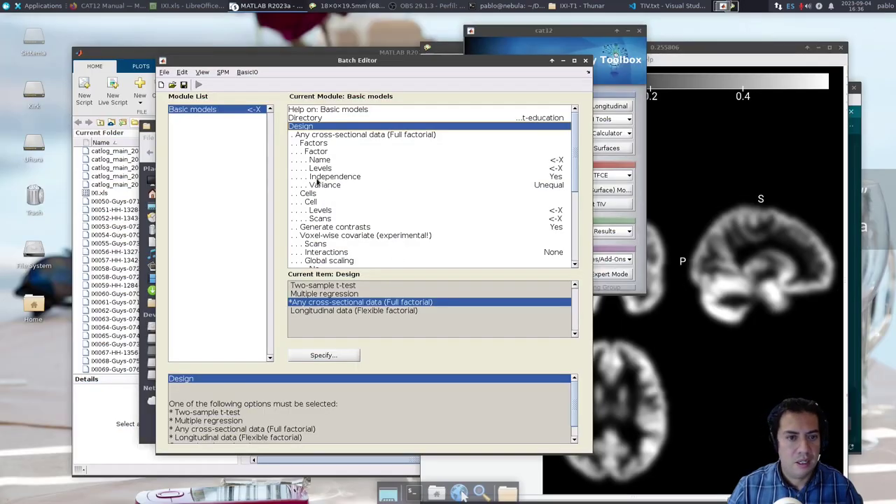
left_click(316, 287)
double_click(318, 287)
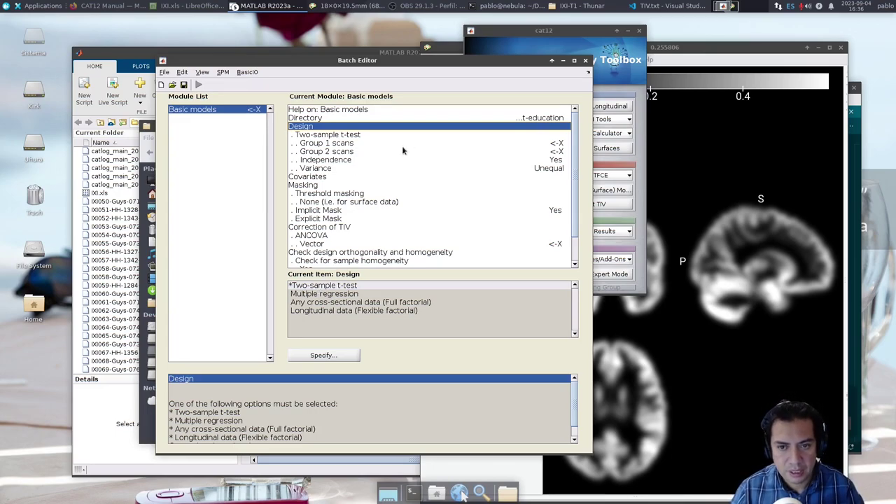
left_click(346, 144)
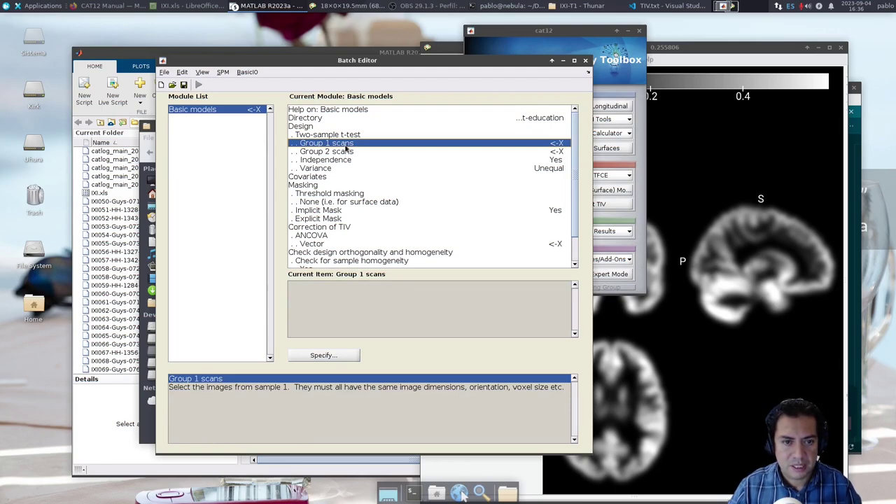
left_click(346, 154)
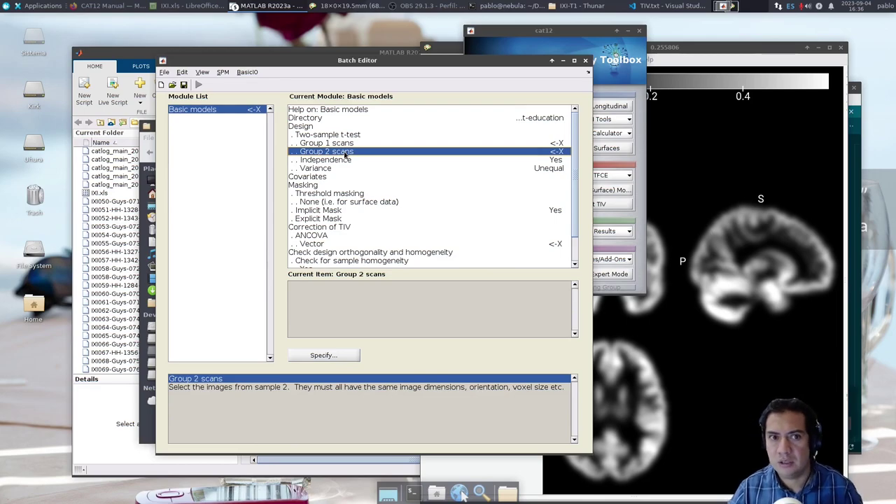
- Switch to IXI.xls in LibreOffice Calc and hide columns B to K, from SEX through STUDY_DATE
left_click(185, 6)
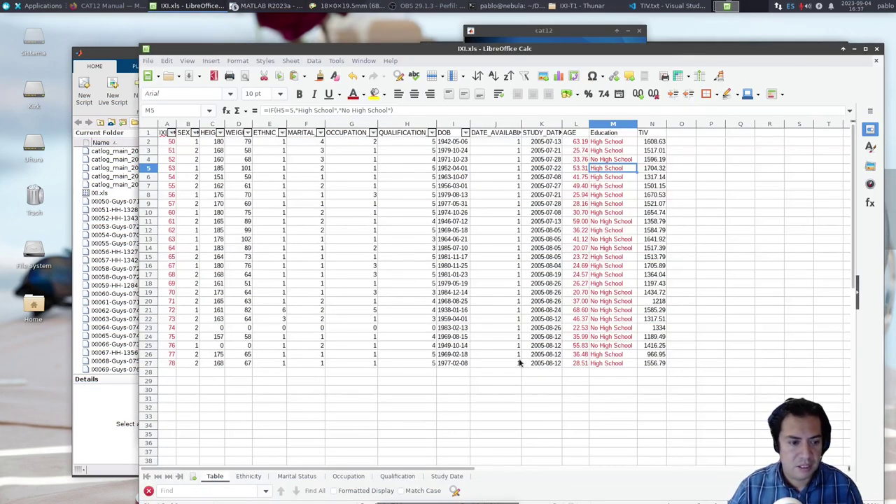
left_click_drag(170, 366, 171, 142)
left_click_drag(371, 48, 446, 40)
left_click(677, 134)
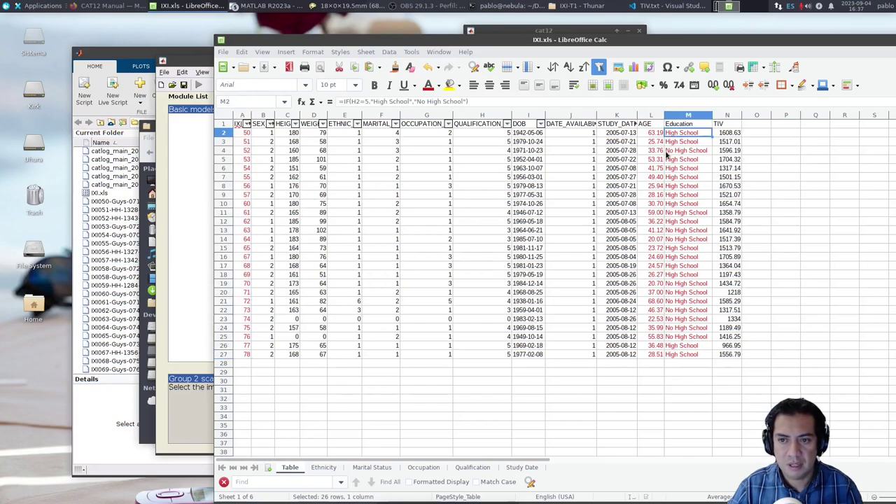
left_click_drag(617, 124, 630, 135)
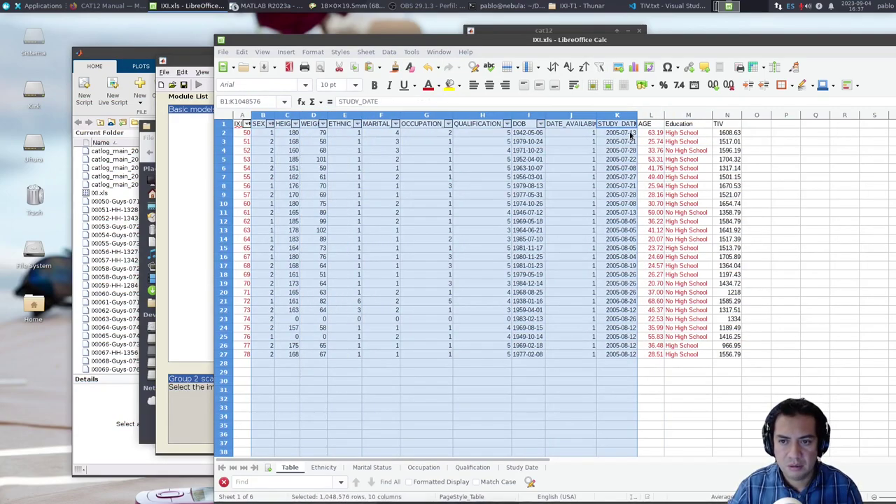
right_click(625, 117)
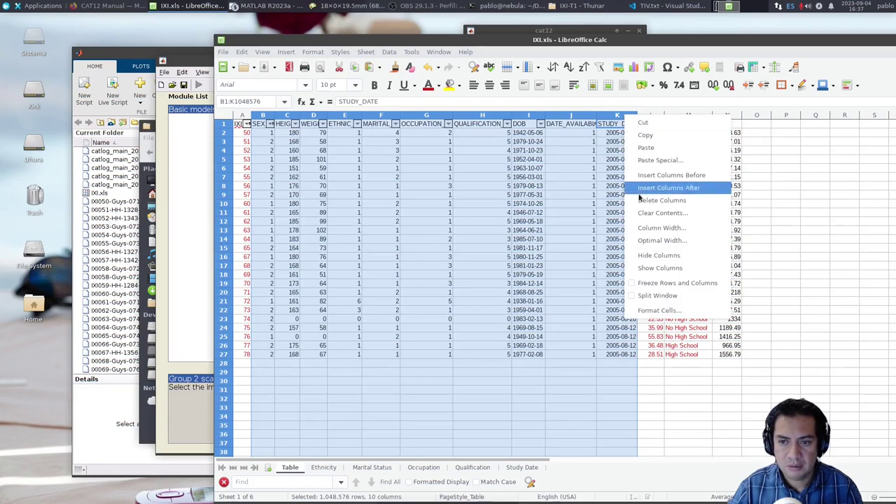
left_click(657, 256)
left_click(371, 372)
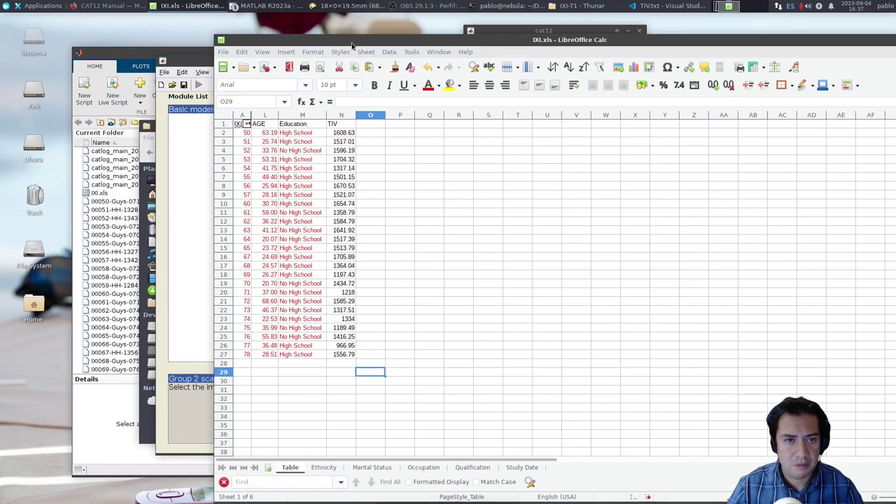
- Arrange the spreadsheet and Batch Editor windows side by side, and compare the two group scan items with the Education column
left_click_drag(354, 43, 644, 36)
left_click_drag(431, 59, 335, 54)
left_click(259, 138)
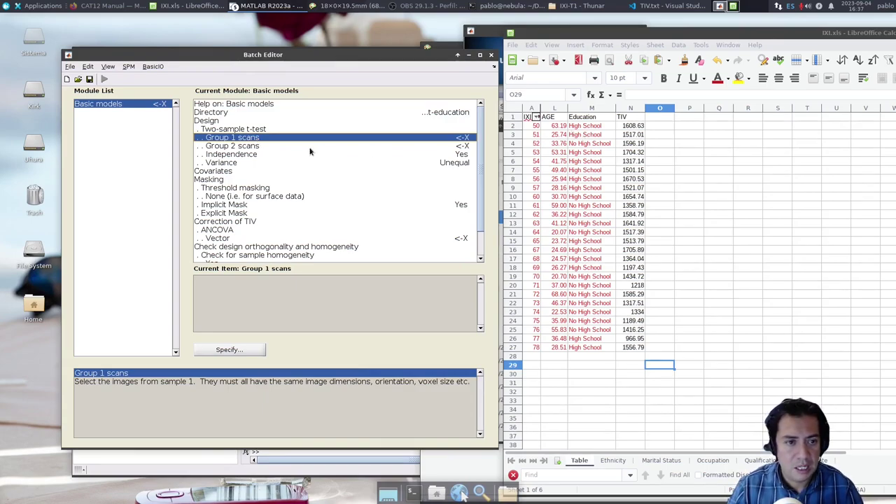
left_click(310, 147)
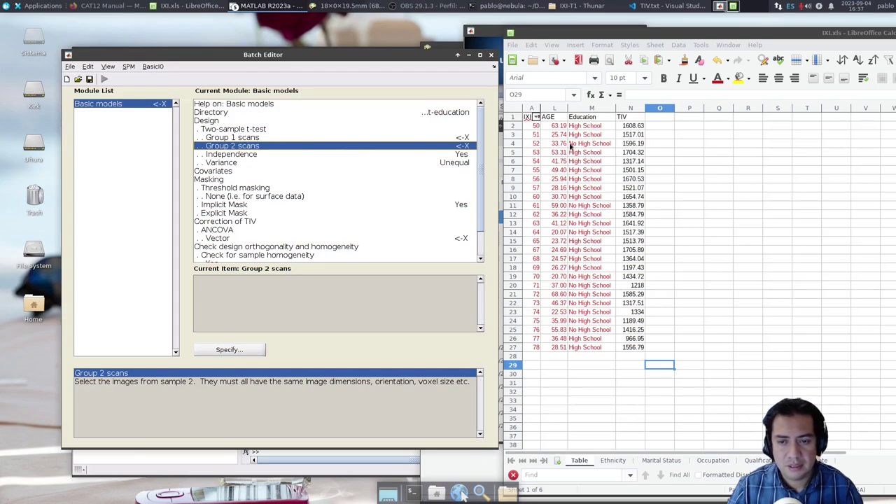
- Open the Group 1 scans file selection, go to the IXI-T1/mri folder and filter the files with smwp.*
left_click(345, 139)
double_click(346, 140)
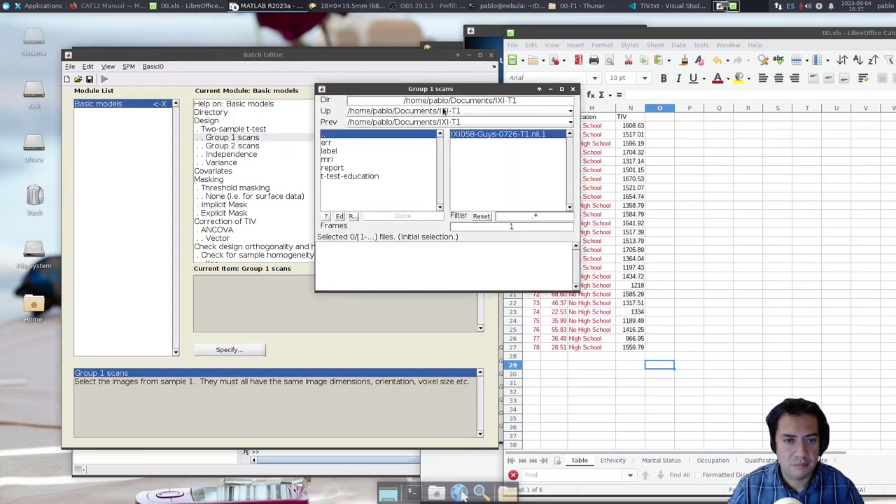
left_click_drag(415, 91, 220, 79)
left_click(140, 149)
left_click(338, 205)
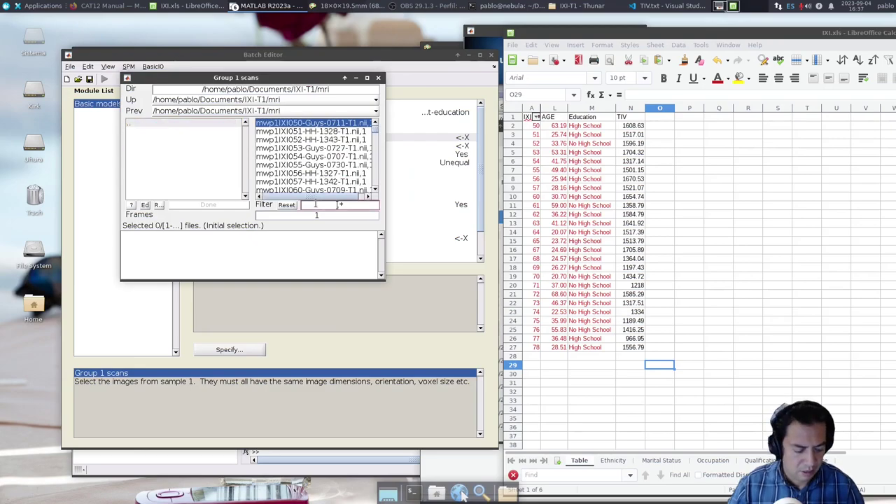
type("smwp")
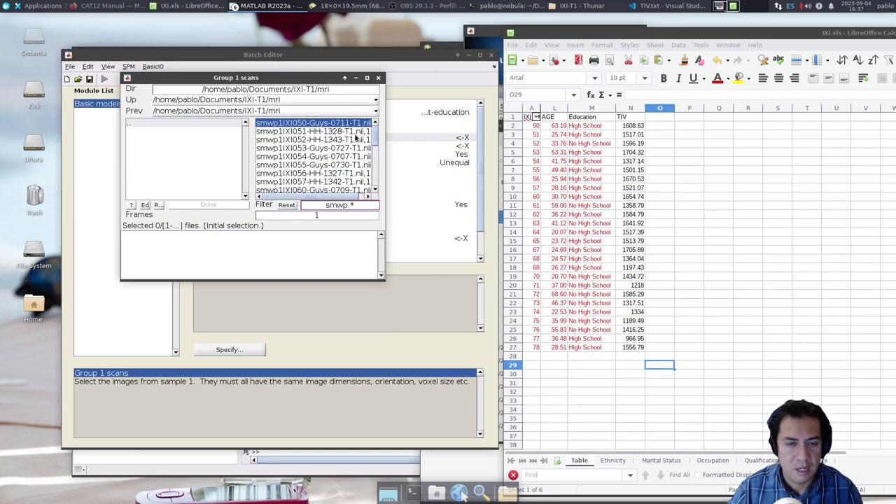
- Add the smwp1 images of subjects IXI050, IXI051 and IXI053 to the Group 1 scans
left_click(301, 123)
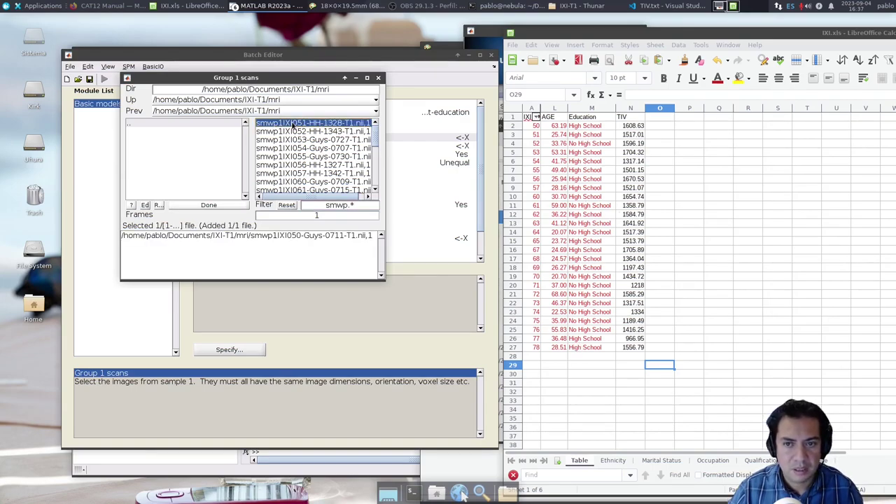
left_click(294, 123)
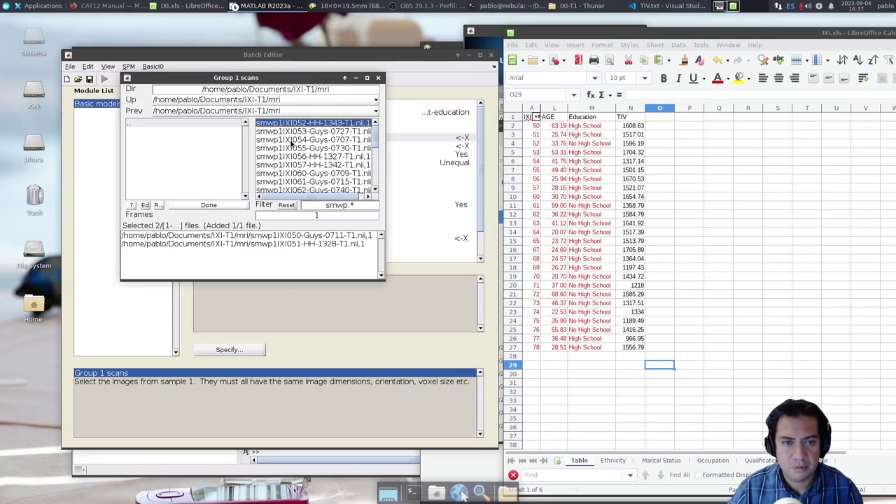
left_click(292, 133)
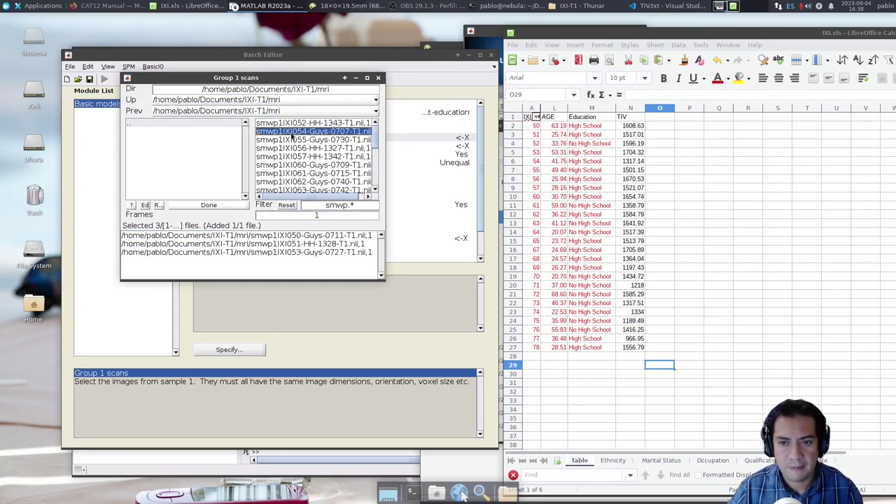
- Turn on AutoFilter in the IXI.xls table and filter the Education column to show only High School
left_click(596, 123)
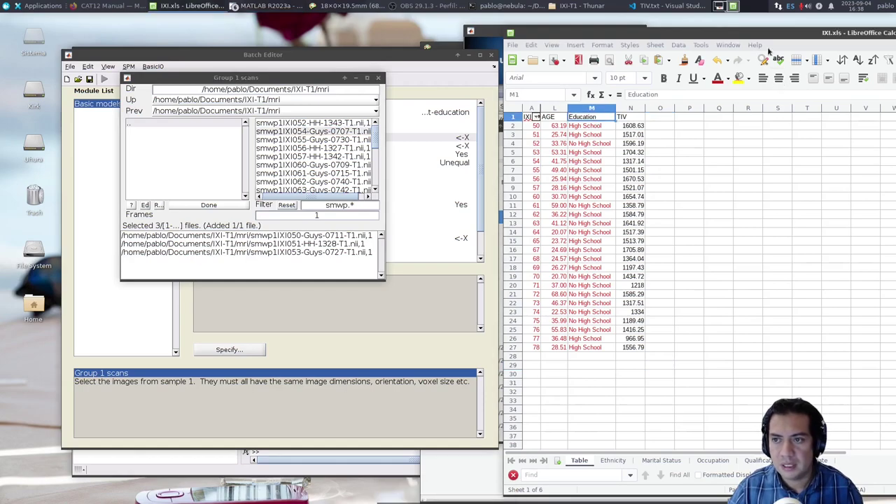
left_click(888, 60)
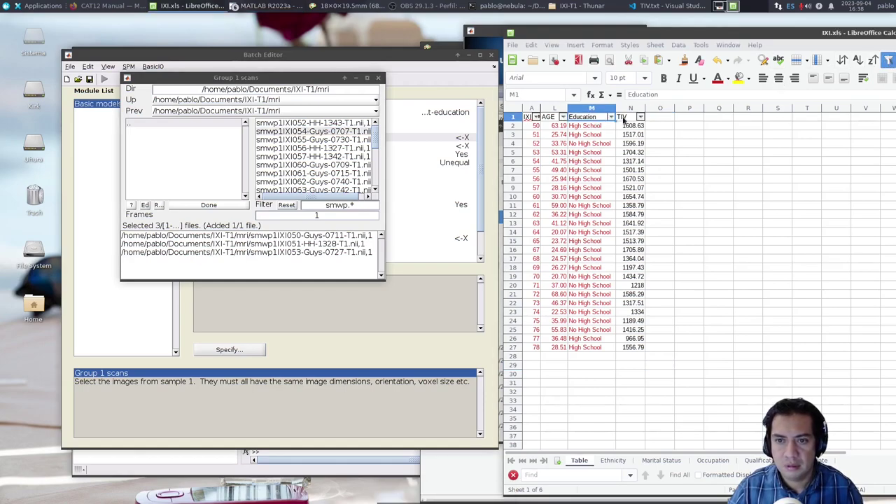
left_click(612, 117)
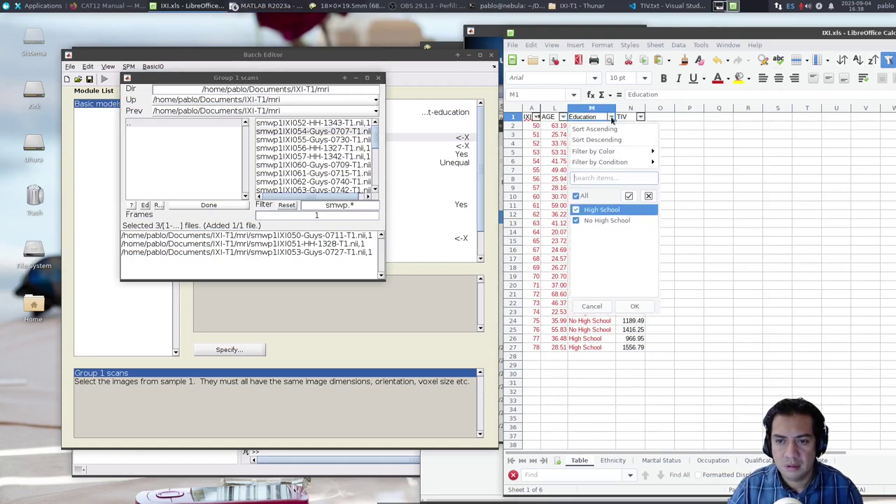
left_click(575, 220)
left_click(634, 306)
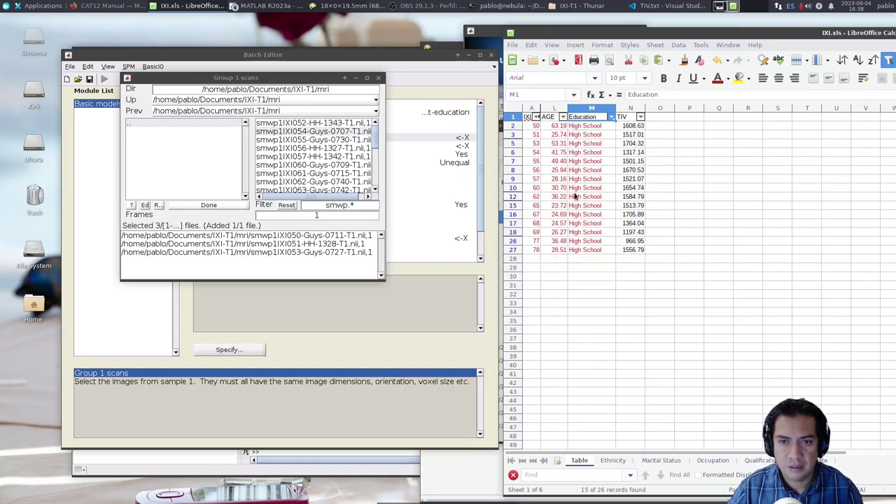
- Add the smwp1 images of subjects IXI054, IXI055, IXI056, IXI057, IXI060 and IXI062 to the Group 1 scans
left_click(291, 131)
left_click(291, 131)
left_click(291, 133)
left_click(289, 133)
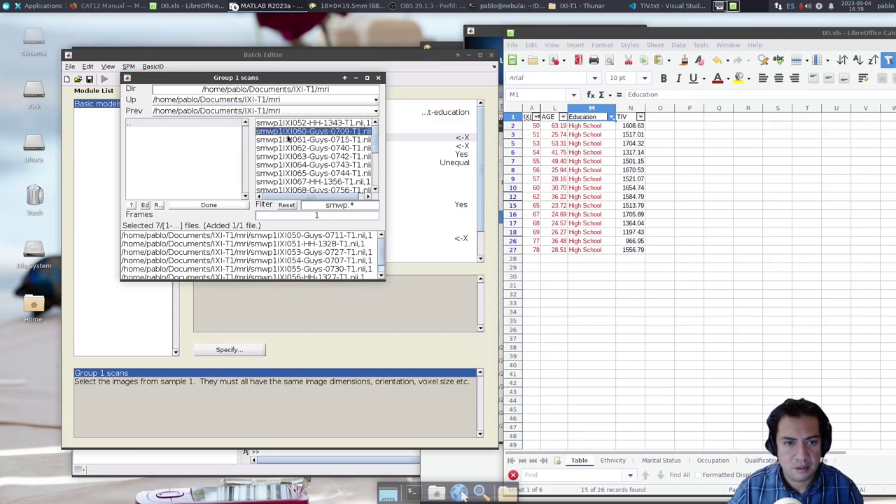
left_click(291, 133)
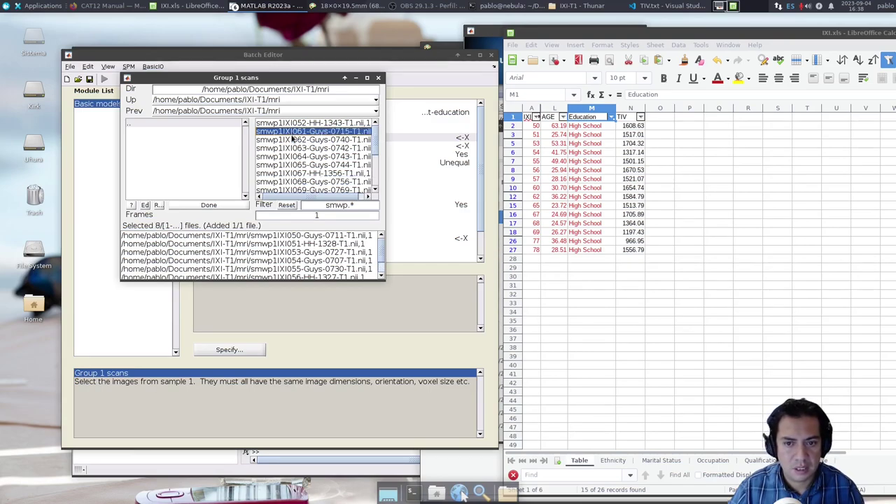
left_click(291, 140)
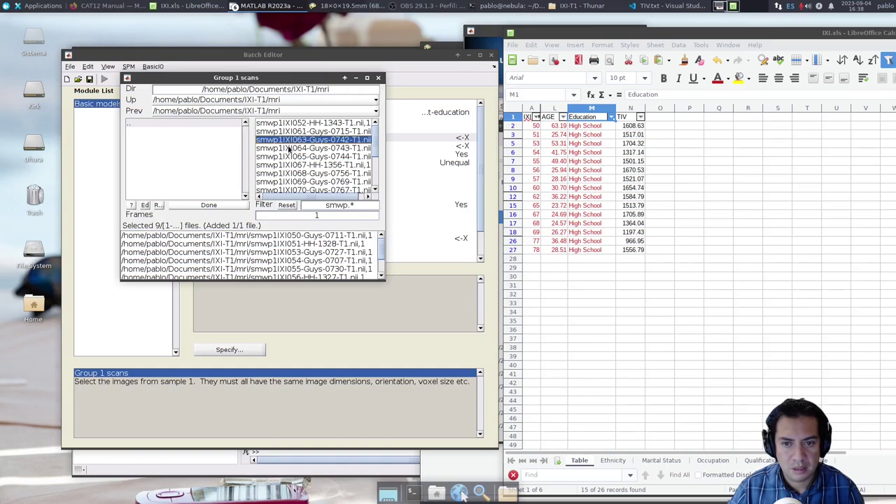
- Add the smwp1 images of subjects IXI065, IXI067, IXI068, IXI069, IXI077 and IXI078 to the Group 1 scans
left_click(287, 158)
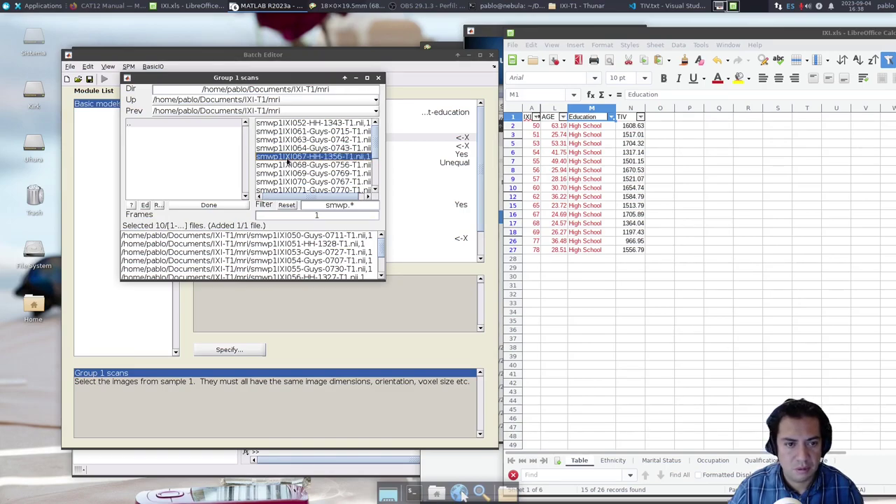
left_click(287, 157)
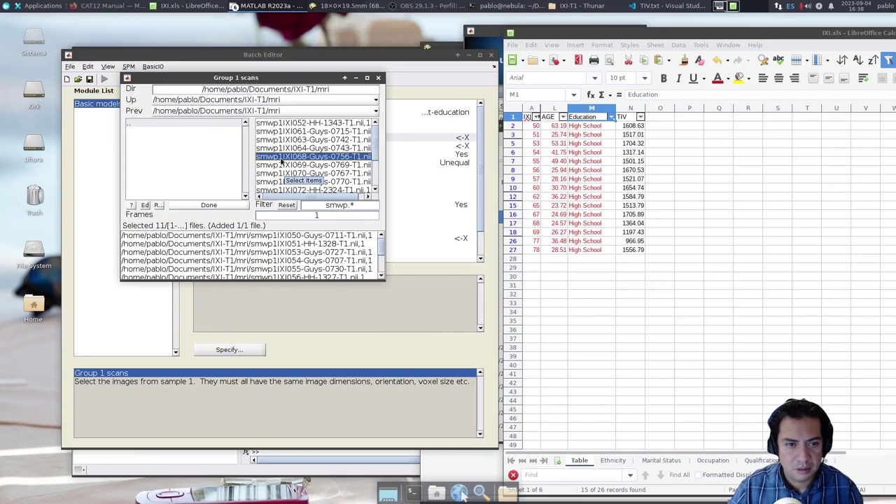
left_click(281, 159)
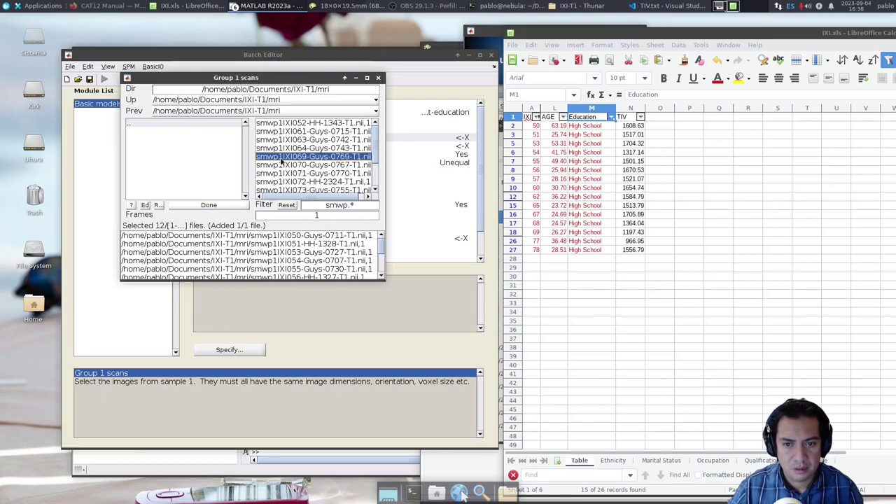
left_click(280, 159)
left_click(277, 181)
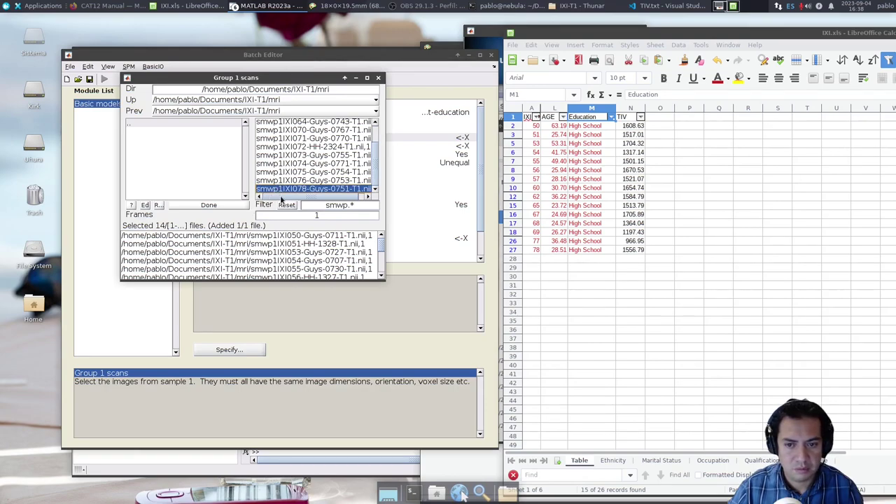
left_click(283, 189)
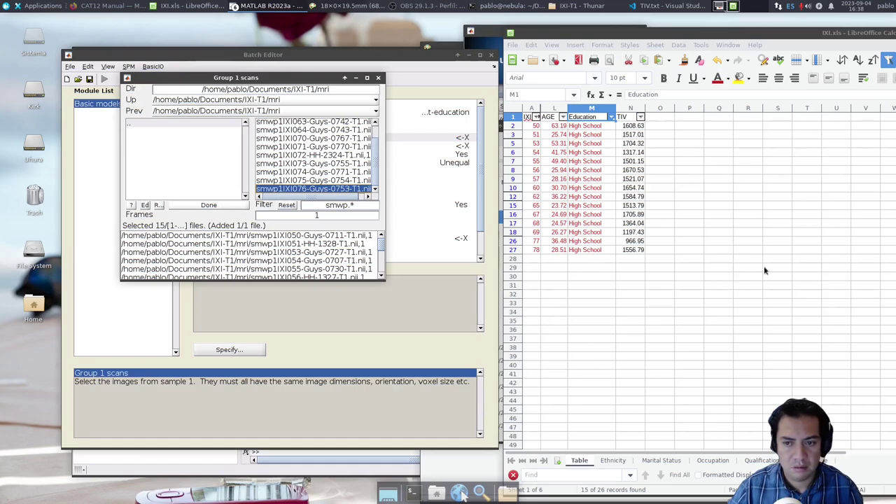
- Count the High School rows in the Education column against the chosen files, and confirm the Group 1 scans selection
left_click(601, 252)
left_click_drag(601, 252, 588, 125)
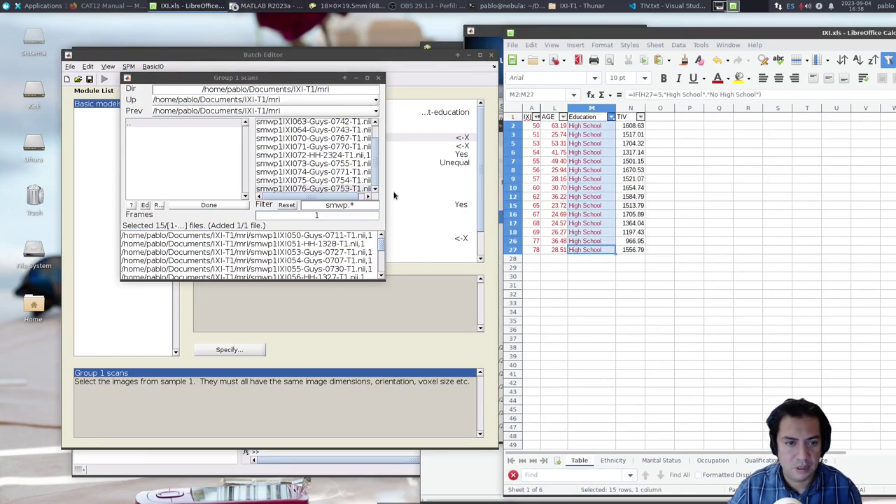
left_click(228, 204)
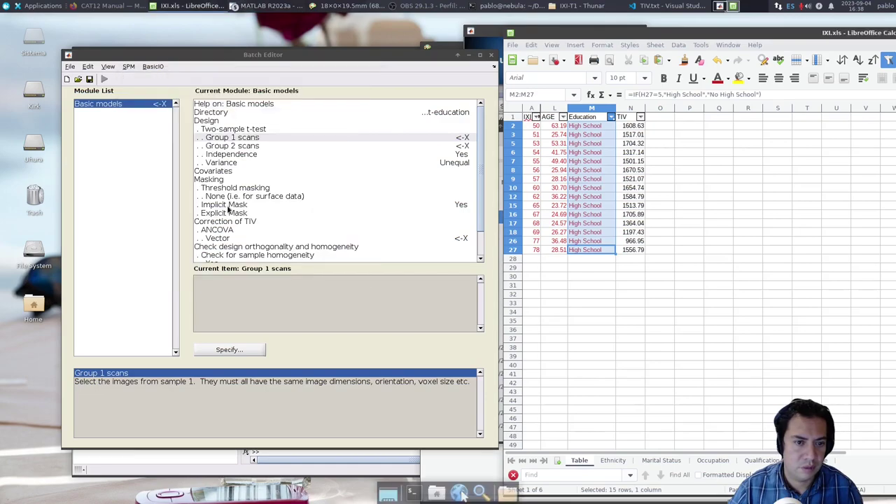
- Select the Group 2 scans item and filter the Education column in IXI.xls to show only No High School
left_click(364, 146)
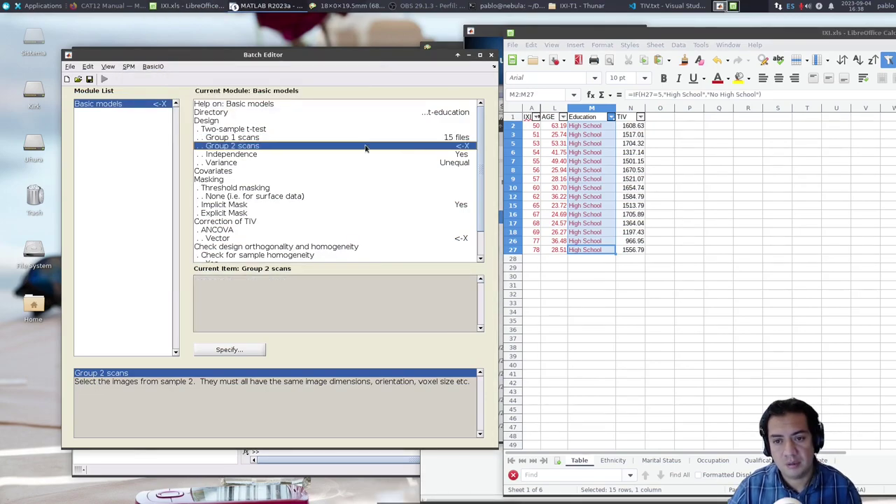
left_click(612, 117)
left_click(581, 221)
left_click(576, 232)
left_click(635, 317)
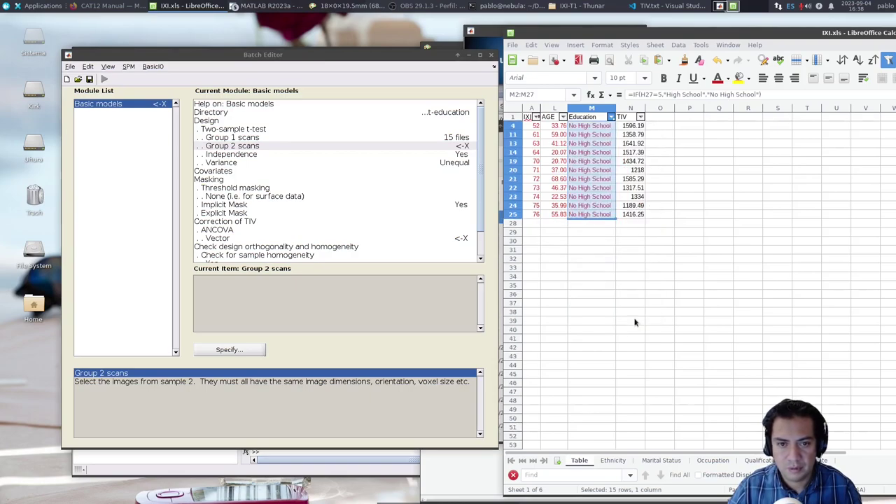
- Open the Group 2 scans file selection, go to the IXI-T1/mri folder and filter the files with smwp1.*
double_click(236, 150)
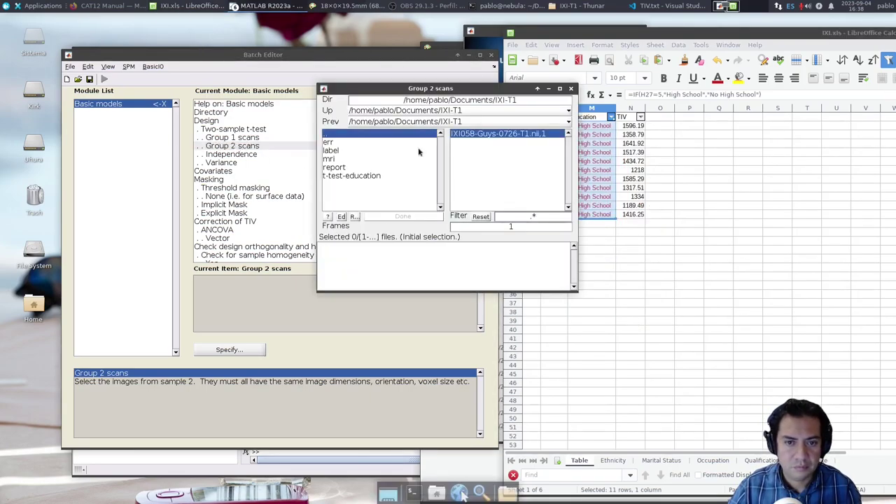
left_click_drag(433, 92, 225, 99)
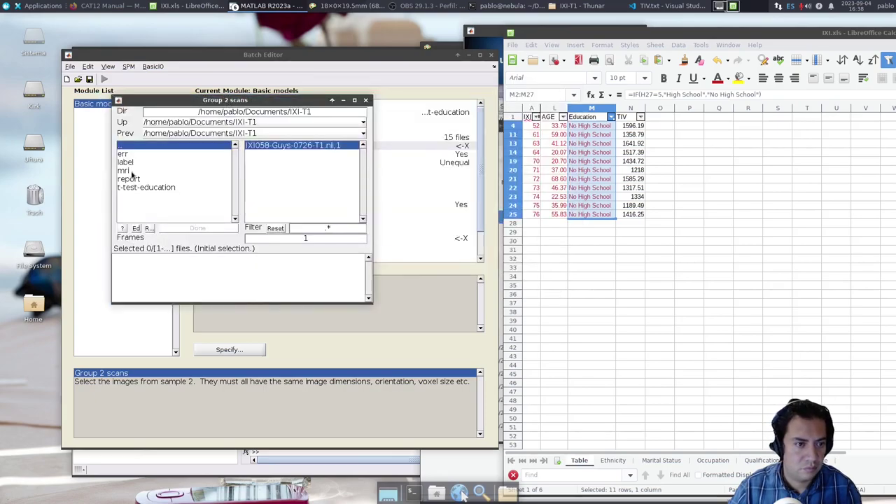
left_click(127, 170)
left_click(314, 232)
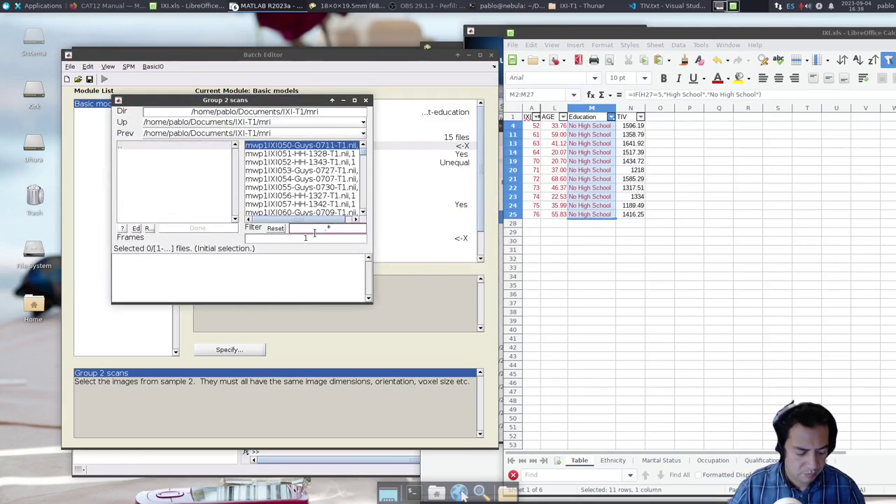
type("smwp1")
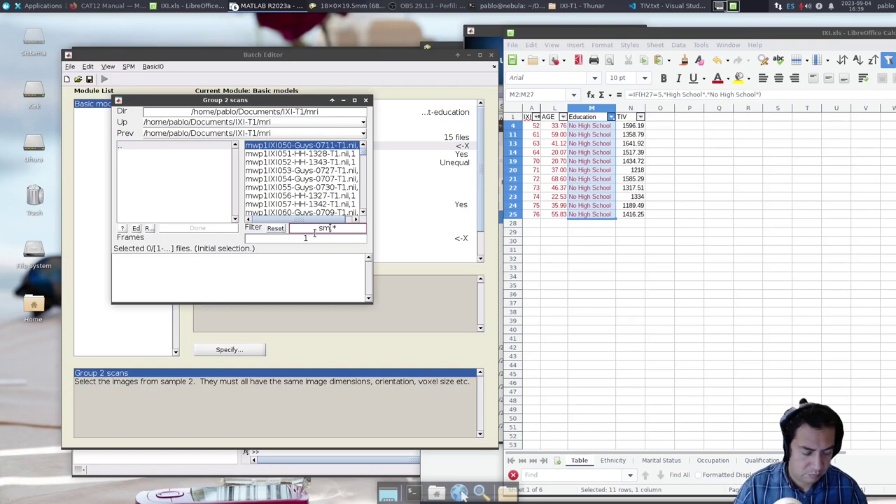
key("Return")
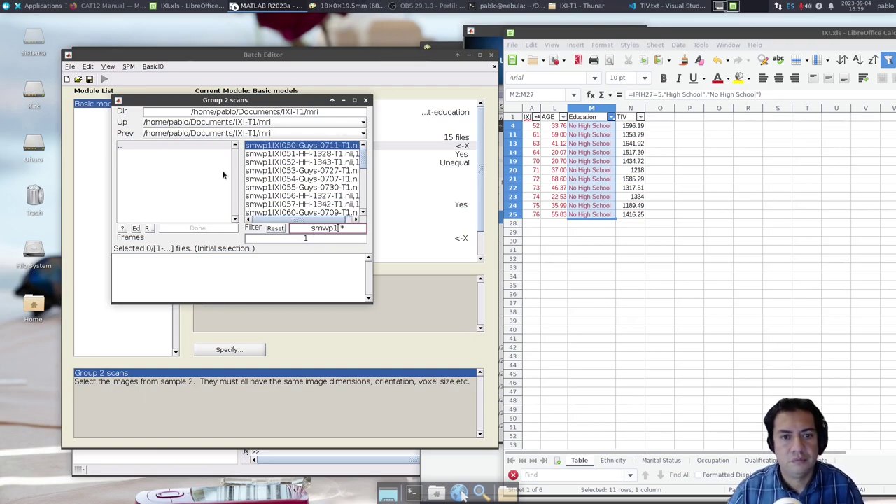
- Add the smwp1 images of subjects IXI052, IXI061, IXI063, IXI064 and IXI070 to the Group 2 scans
left_click(275, 163)
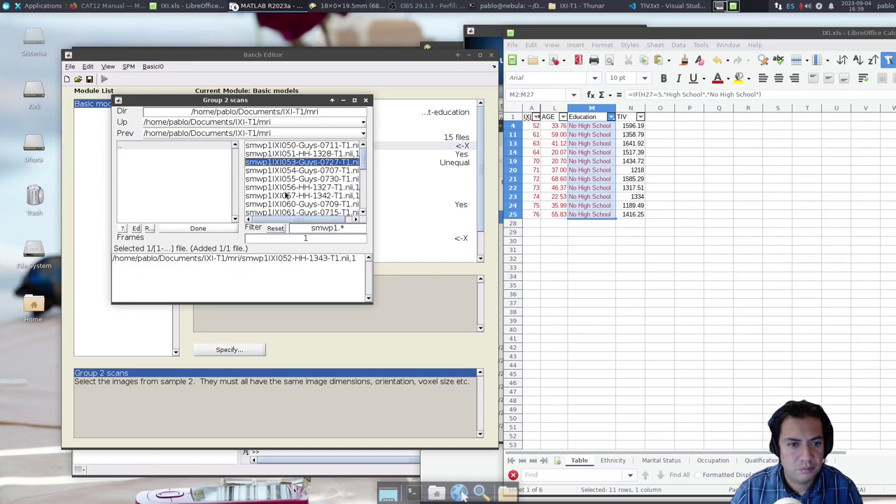
left_click(287, 212)
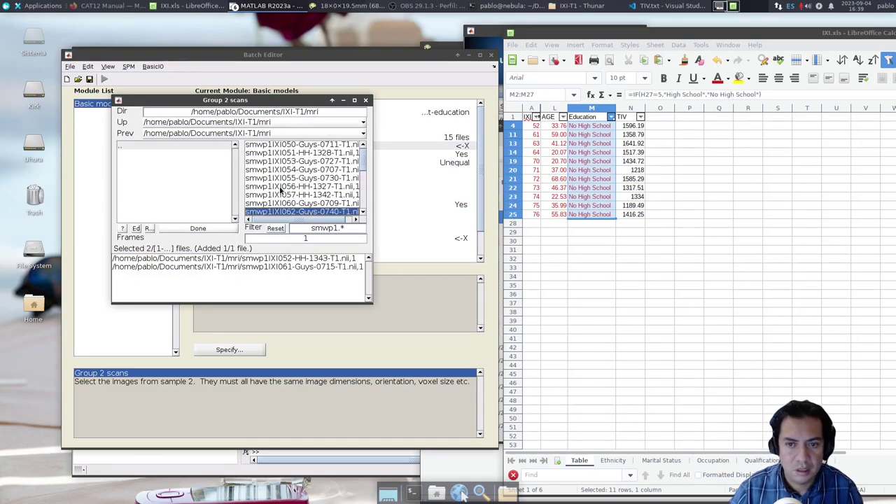
scroll(280, 189, "down", 1)
left_click(271, 196)
scroll(270, 198, "down", 2)
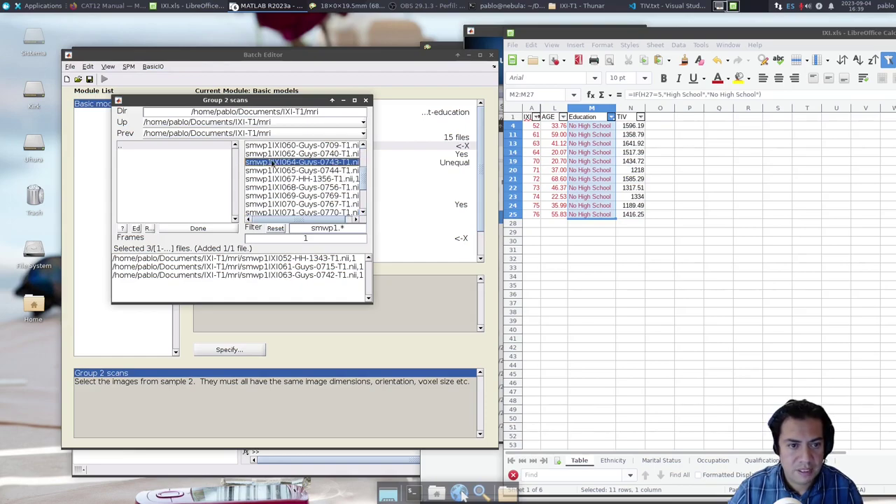
left_click(273, 163)
scroll(272, 162, "down", 2)
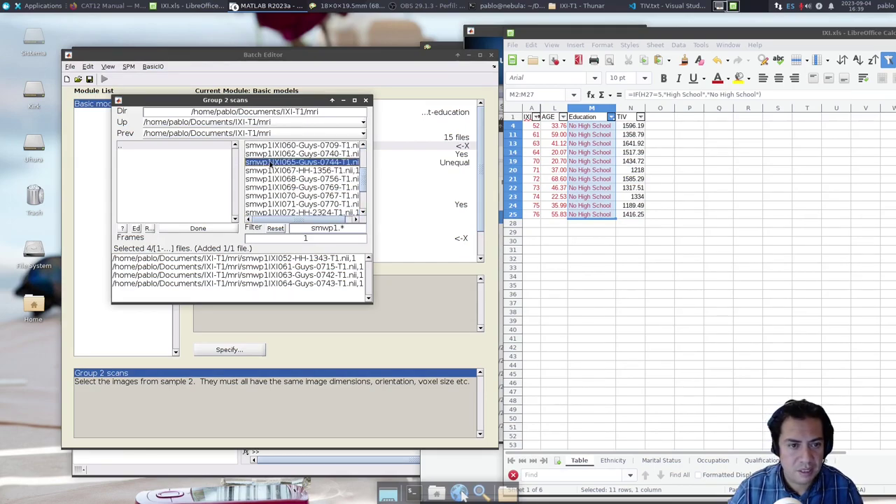
left_click(272, 197)
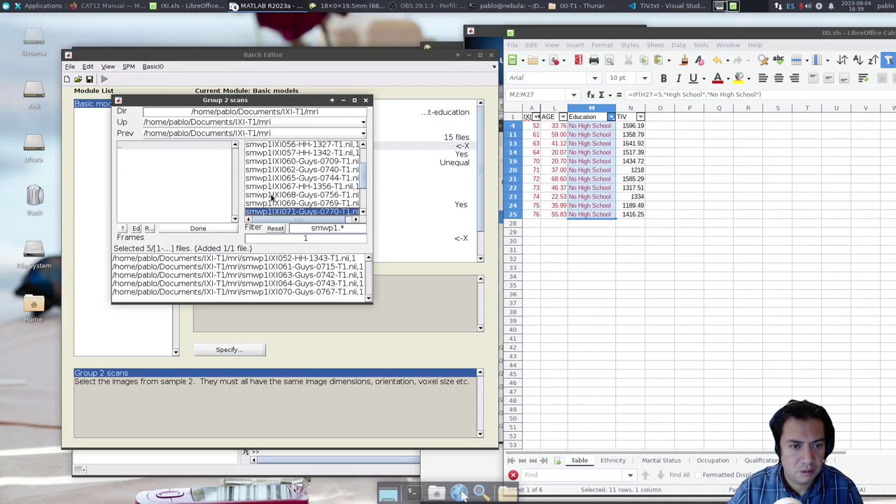
- Add the smwp1 images of subjects IXI071 through IXI076 to the Group 2 scans and confirm the selection
scroll(271, 197, "down", 1)
left_click(270, 187)
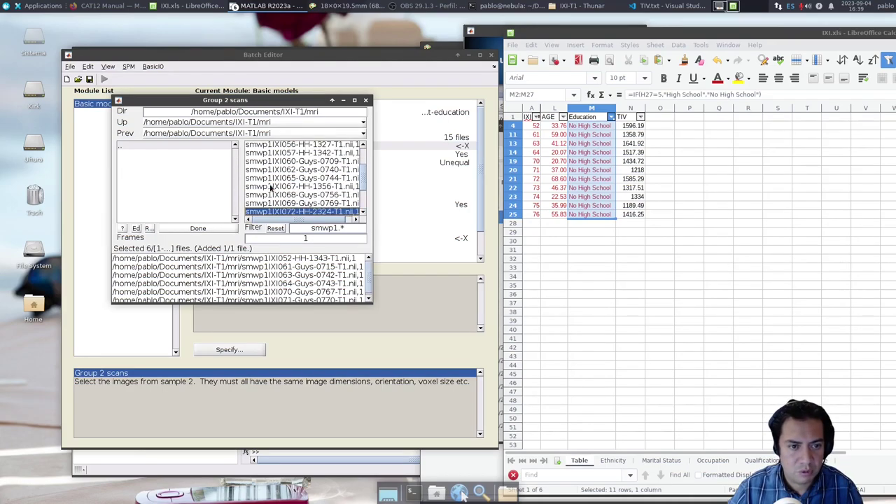
left_click(267, 213)
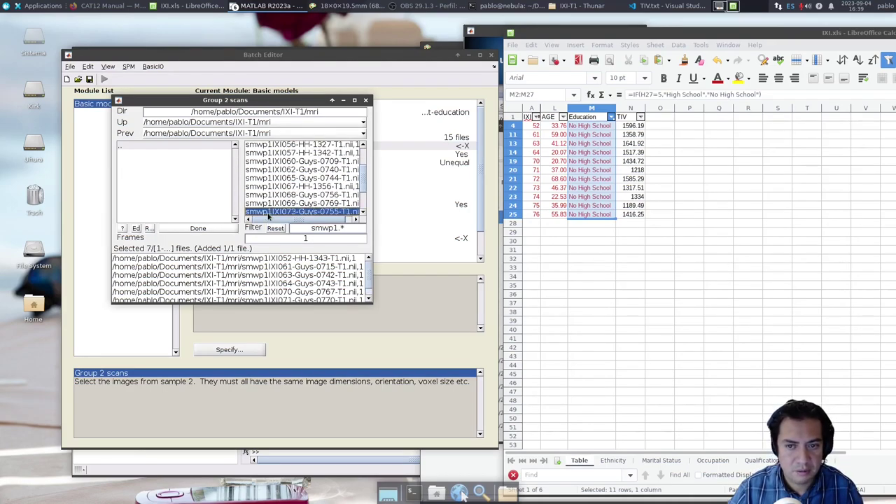
left_click(267, 212)
left_click(267, 212)
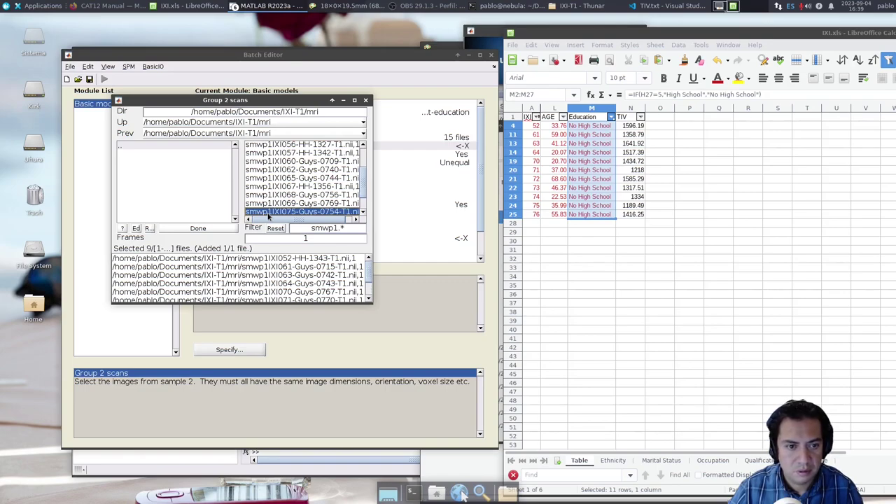
left_click(268, 213)
left_click(267, 213)
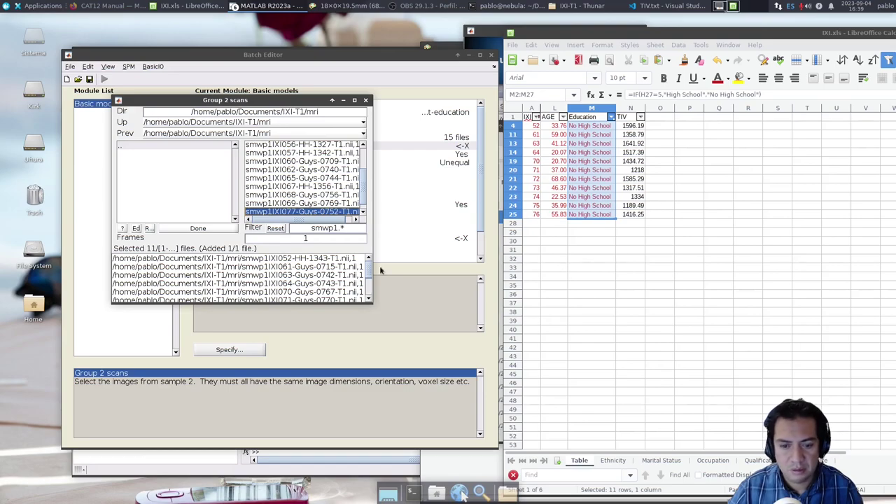
left_click(221, 228)
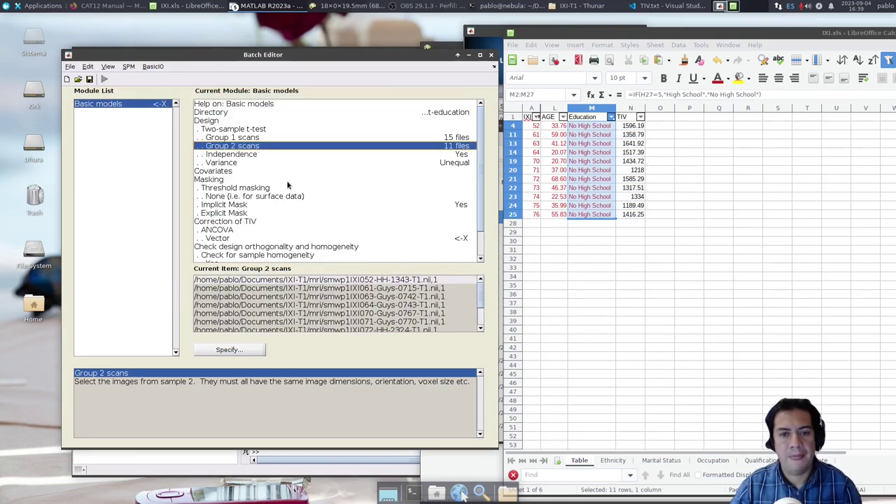
- Review the Independence, Variance and Covariates options of the two-sample t-test in the Basic models module
left_click(231, 157)
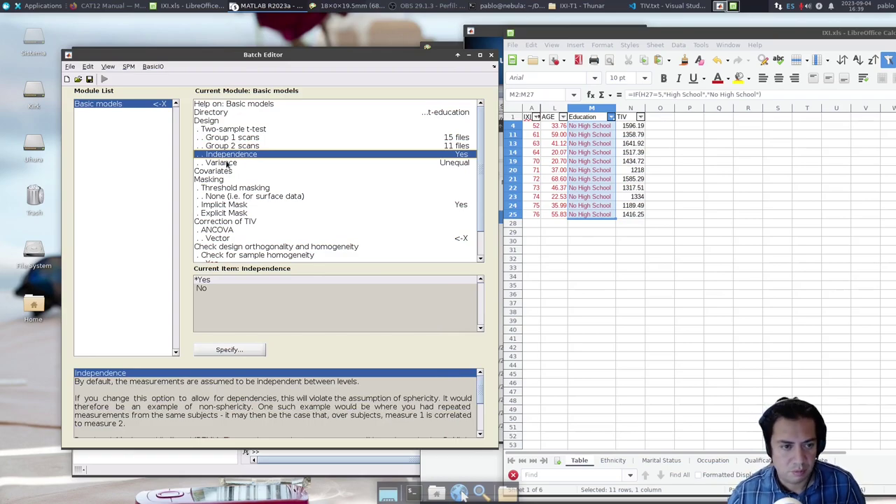
left_click(227, 163)
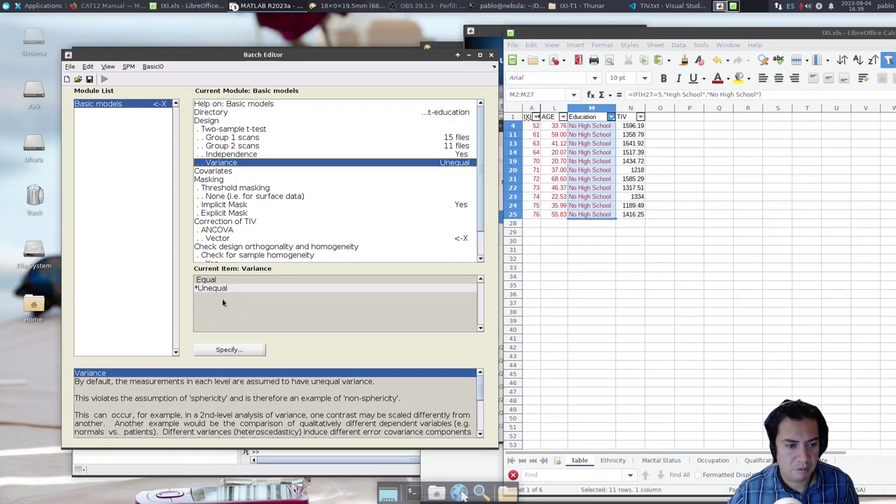
left_click(225, 172)
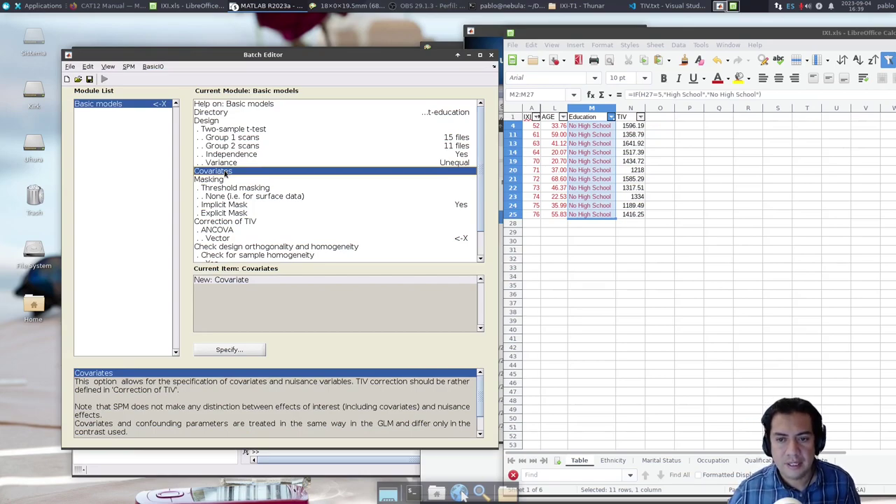
- Show all Education rows in the IXI.xls table again and add a blank sheet after the last sheet
left_click(612, 117)
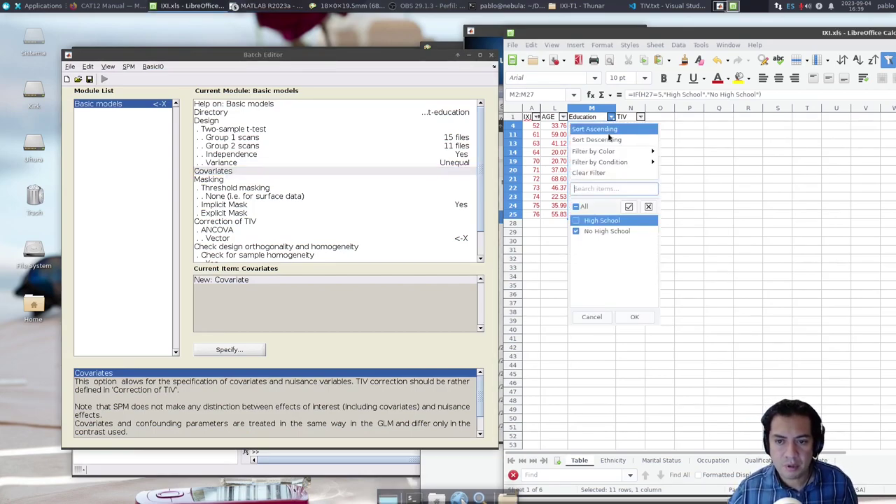
left_click(633, 318)
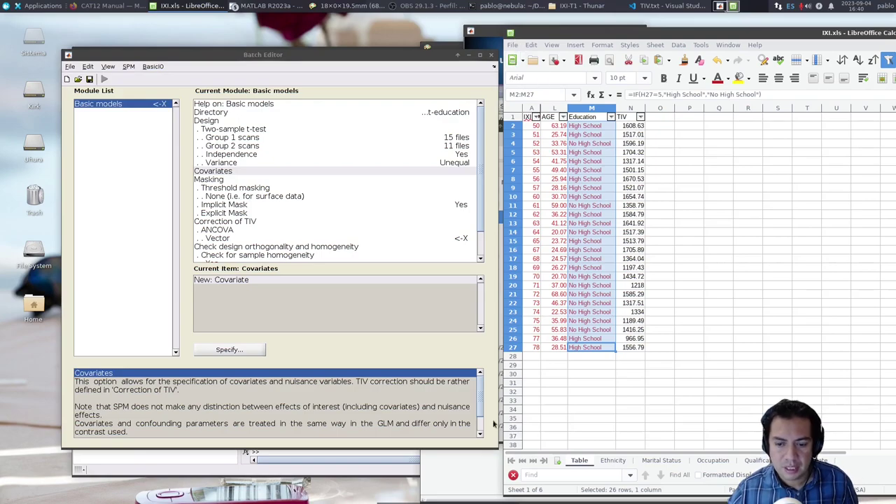
left_click(558, 461)
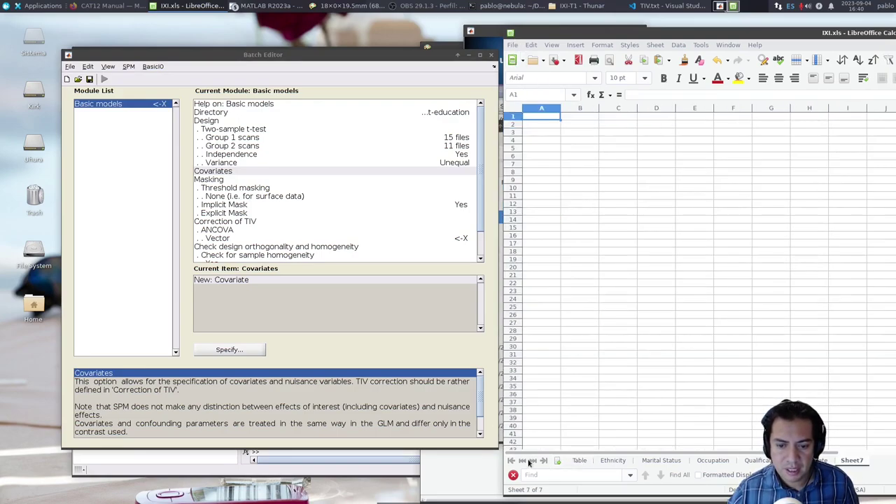
left_click(580, 461)
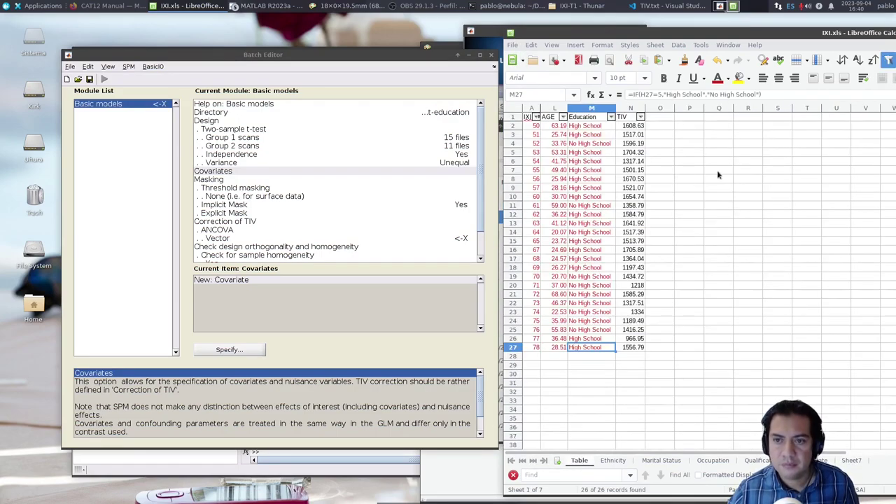
- Filter the Education column to High School only and copy the visible TIV values
left_click(610, 117)
left_click(602, 220)
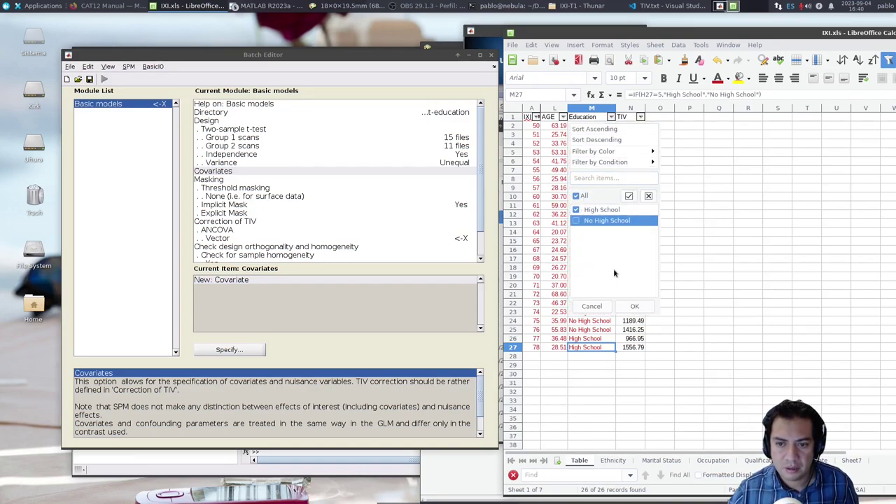
left_click(635, 306)
left_click_drag(633, 250, 637, 126)
key("ctrl+c")
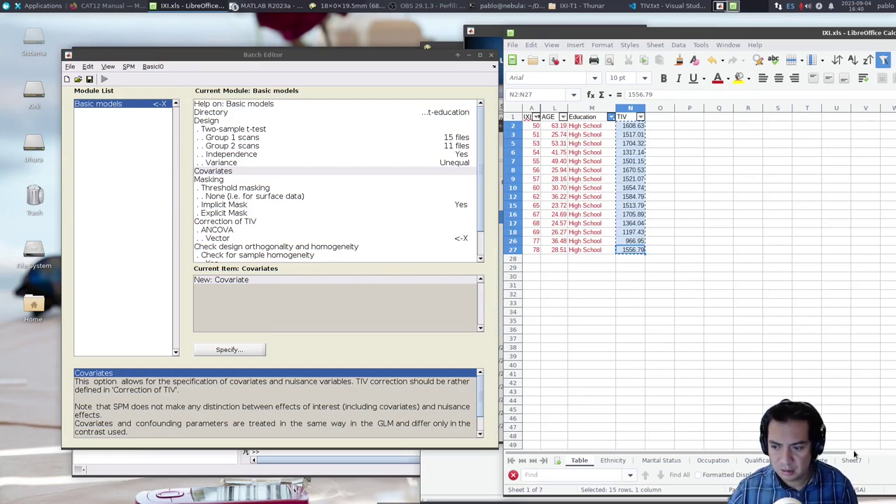
- Paste the High School TIV values into Sheet7 from A2, title column A "TIV" and select cell A17 below them
left_click(852, 460)
left_click(550, 124)
key("ctrl+v")
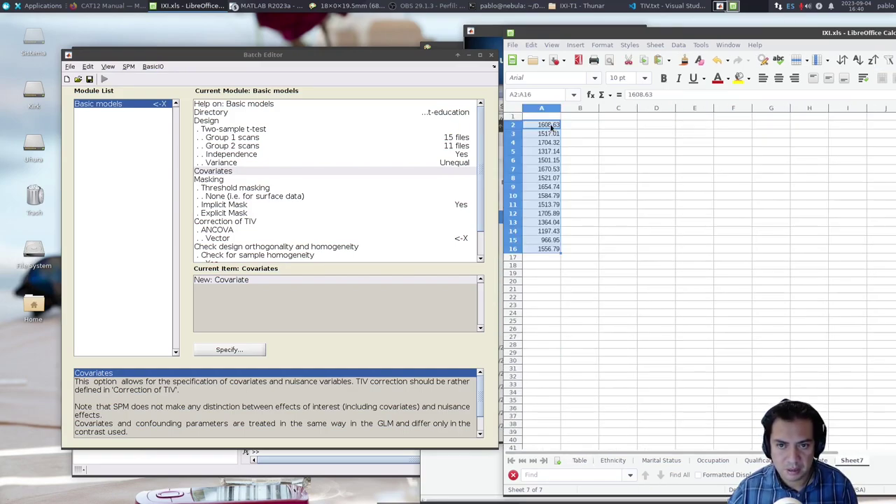
left_click(548, 116)
type("TIV")
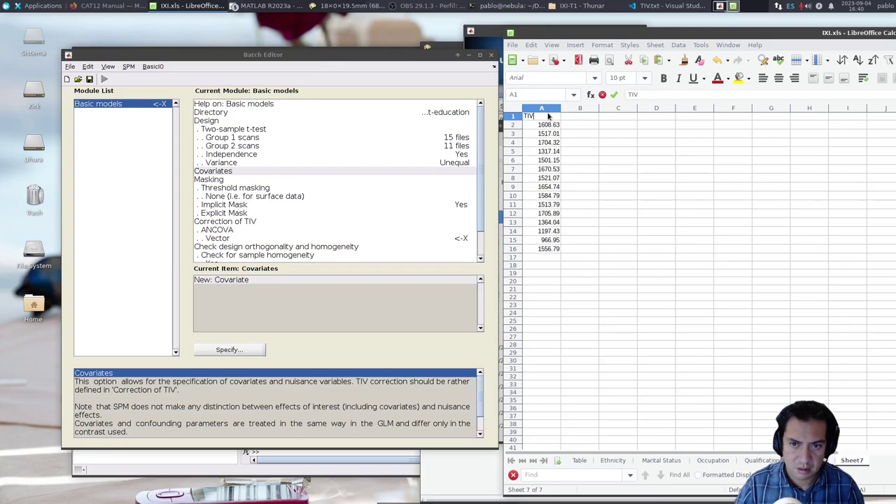
key("Return")
key("Down")
key("Down")
key("Down")
key("Down")
key("Down")
key("Down")
key("Down")
key("Down")
key("Down")
key("Down")
key("Down")
key("Down")
key("Down")
key("Down")
key("Down")
- Filter the Education column in the Table sheet to No High School only and copy the visible TIV values
left_click(578, 461)
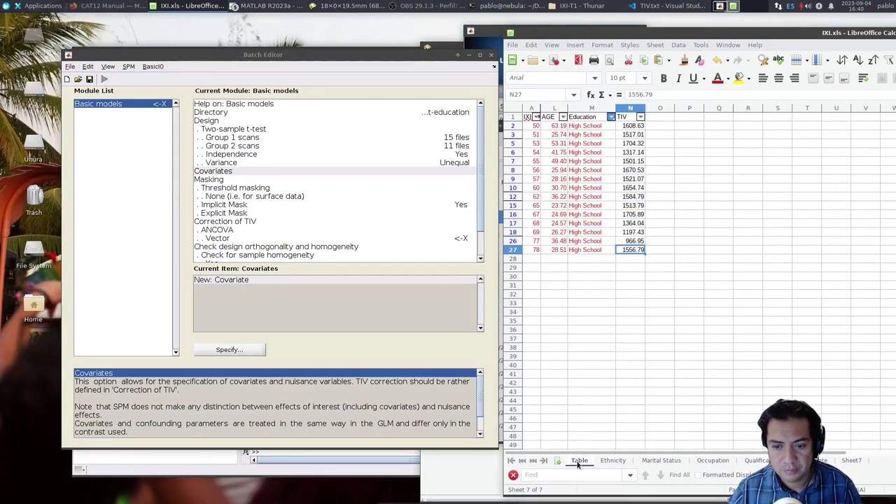
left_click(613, 117)
left_click(603, 221)
left_click(607, 231)
left_click(633, 319)
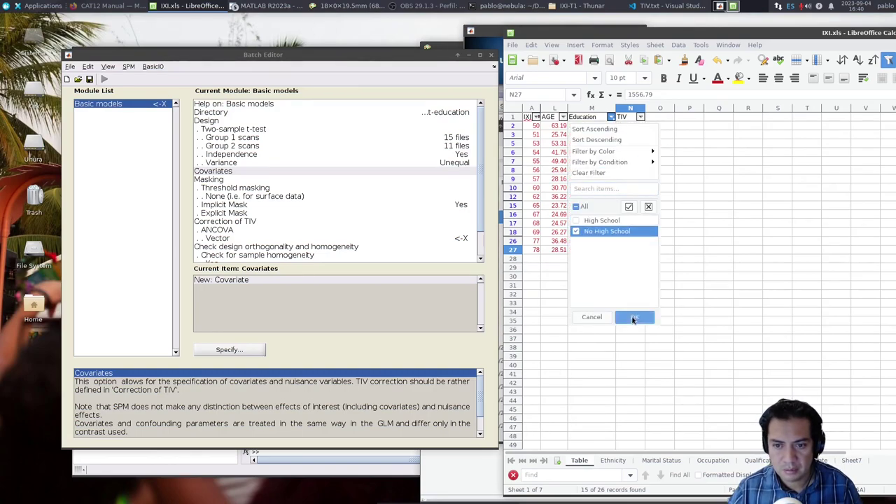
left_click_drag(632, 214, 632, 126)
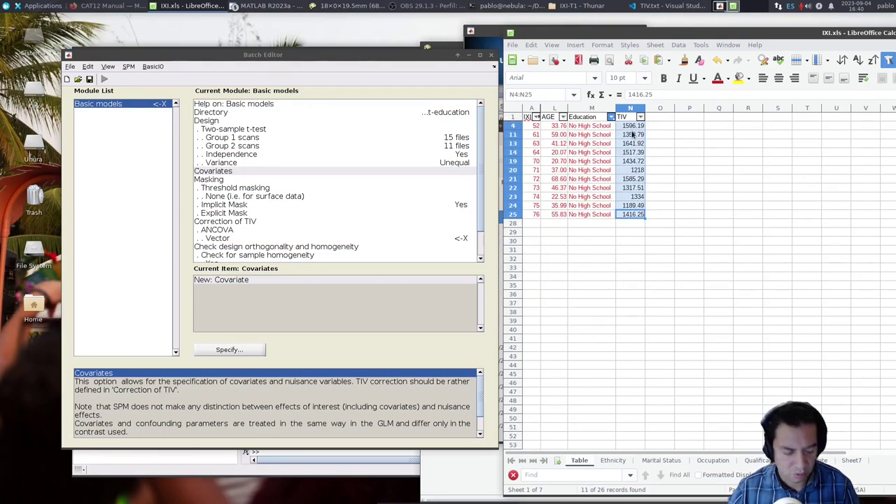
key("ctrl+c")
- Paste the No High School TIV values into Sheet7 starting at A17, directly below the High School values
key("ctrl+Page_Down")
key("ctrl+Page_Down")
key("ctrl+Page_Down")
key("ctrl+Page_Down")
key("ctrl+Page_Down")
key("ctrl+Page_Down")
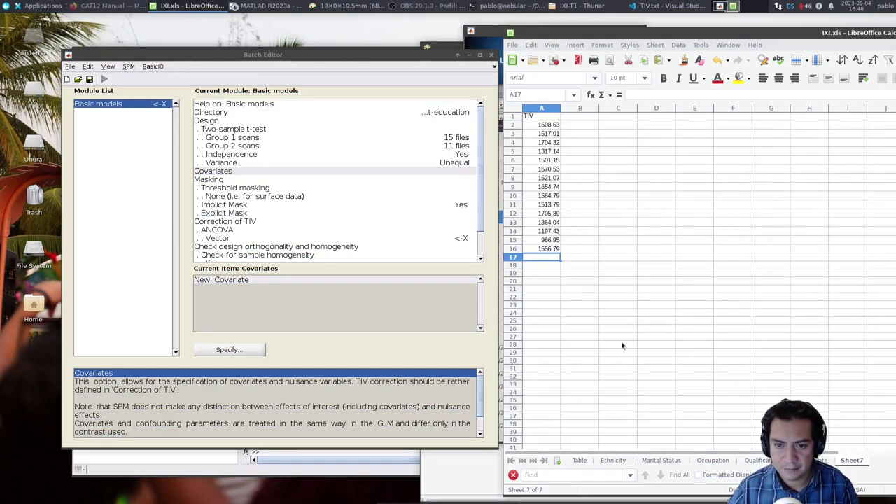
key("ctrl+v")
- Copy the combined TIV values in A2:A27 of Sheet7
left_click(545, 362)
left_click(545, 349)
left_click_drag(546, 350, 542, 126)
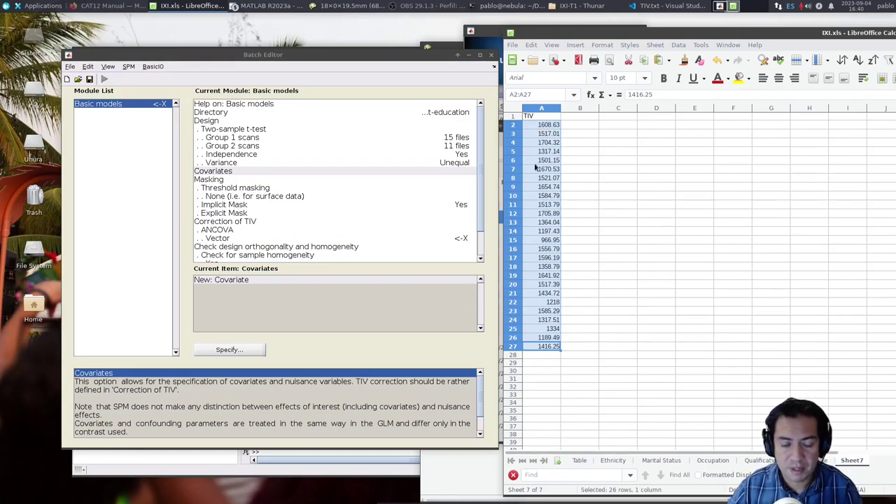
key("ctrl+c")
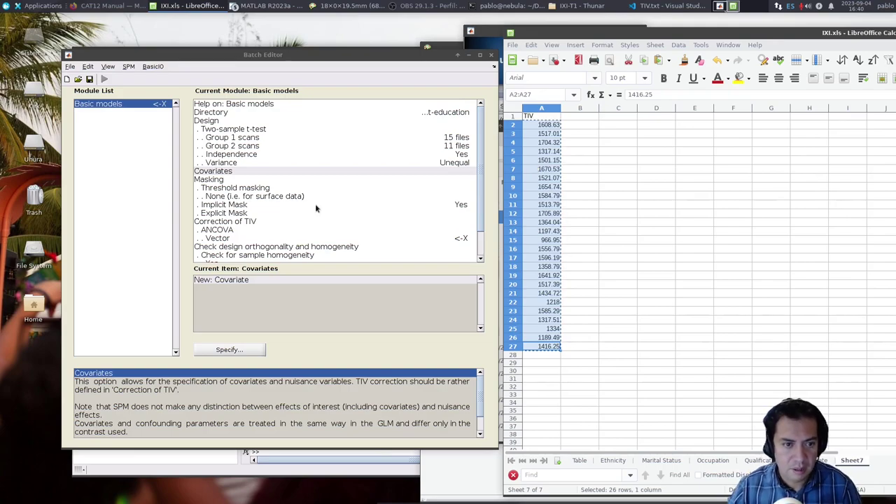
left_click(225, 173)
double_click(229, 283)
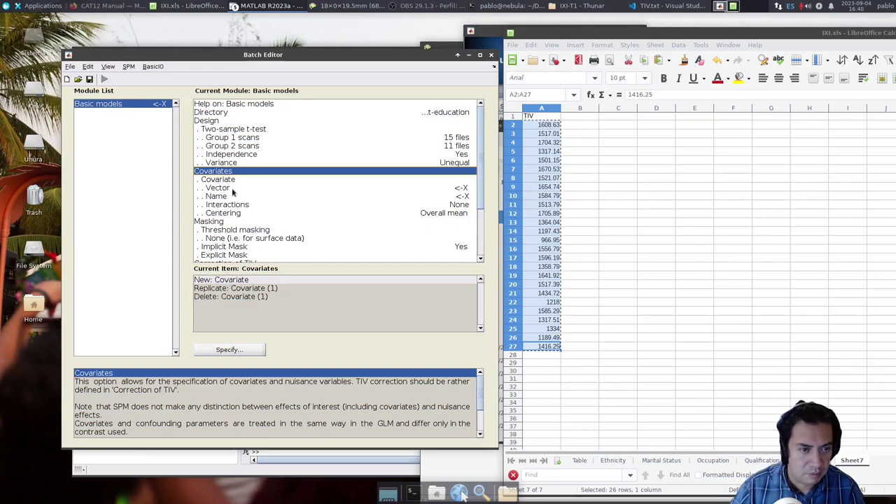
left_click(221, 189)
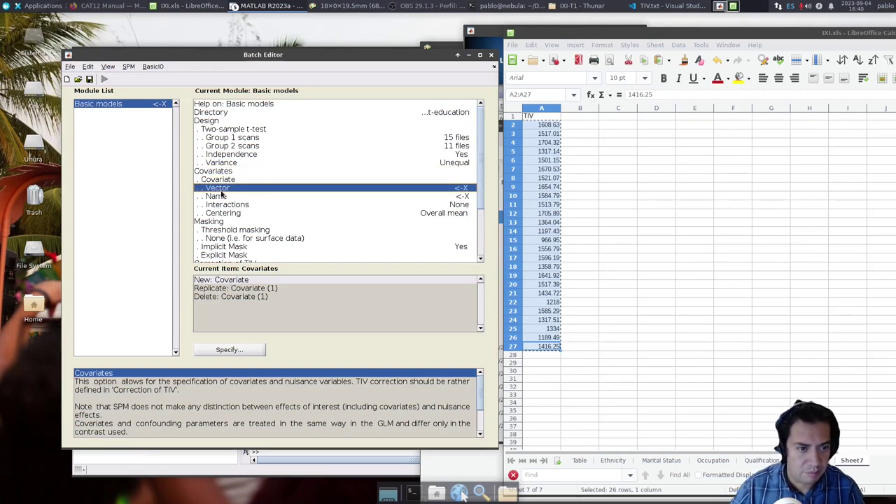
left_click(227, 349)
key("ctrl+v")
left_click(385, 250)
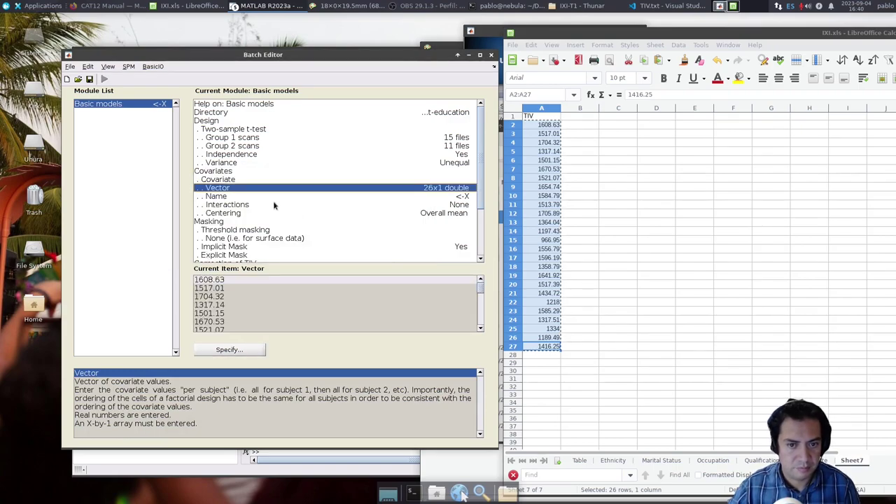
double_click(217, 198)
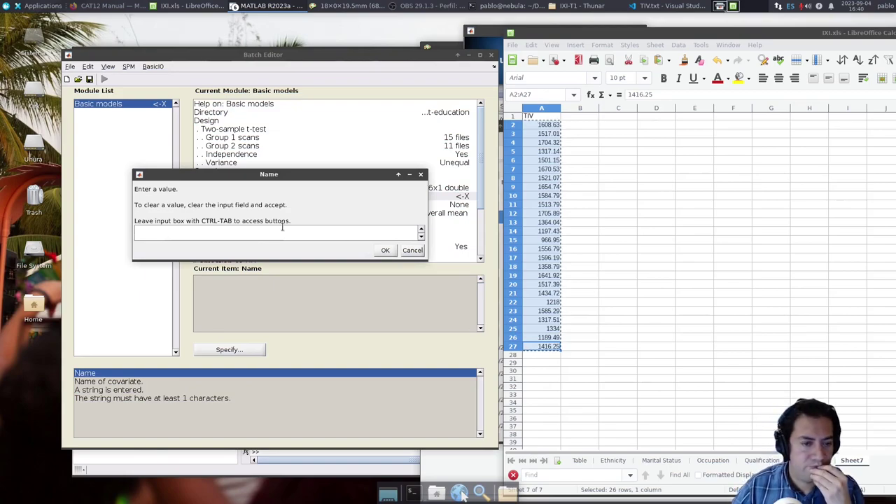
left_click(412, 251)
left_click(218, 173)
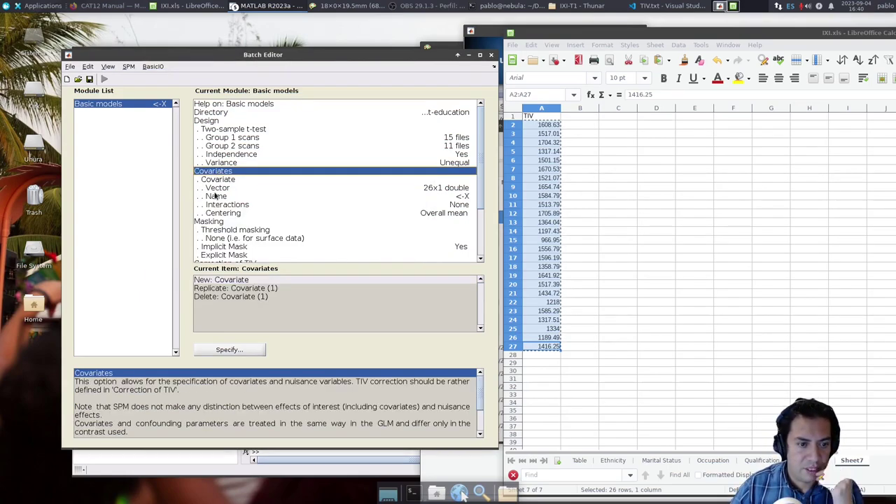
double_click(231, 297)
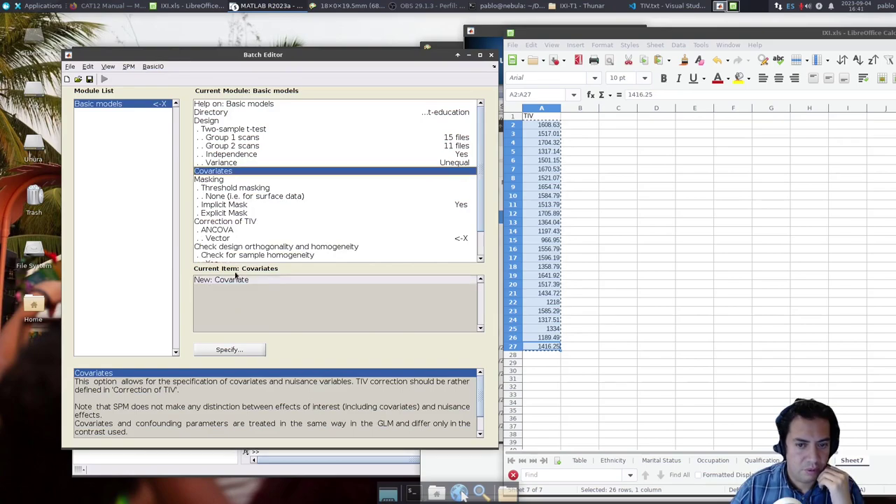
- Paste the copied TIV values as the ANCOVA vector under Correction of TIV and check the entered values
left_click(220, 223)
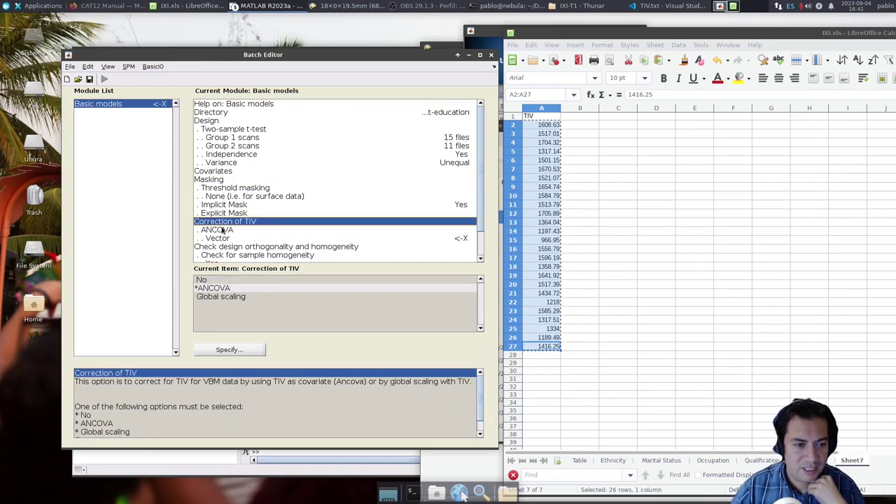
left_click(217, 240)
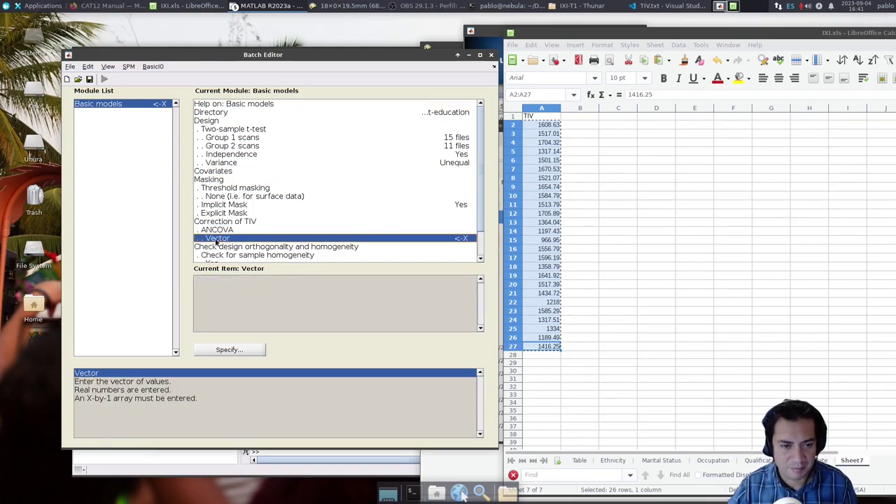
double_click(217, 241)
key("ctrl+v")
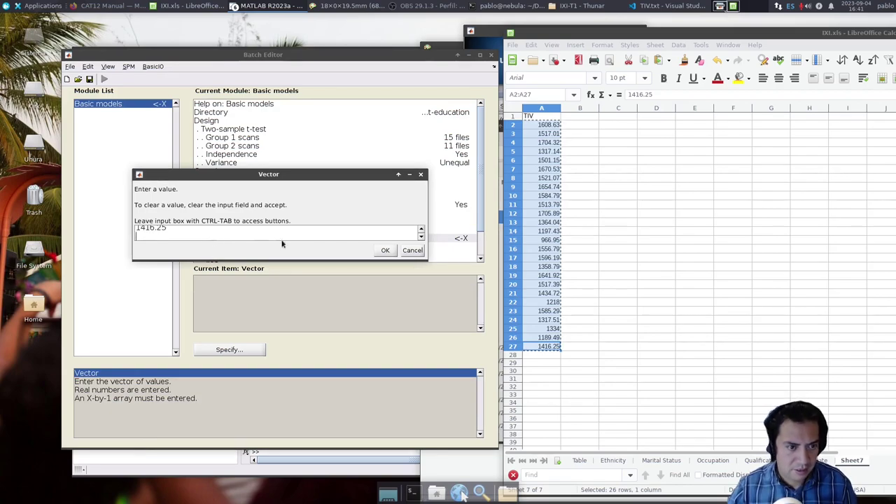
left_click(385, 250)
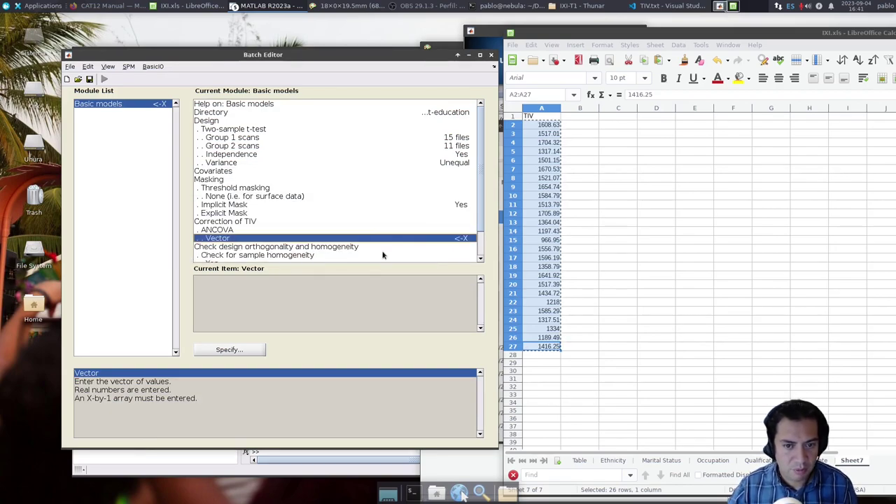
left_click(236, 222)
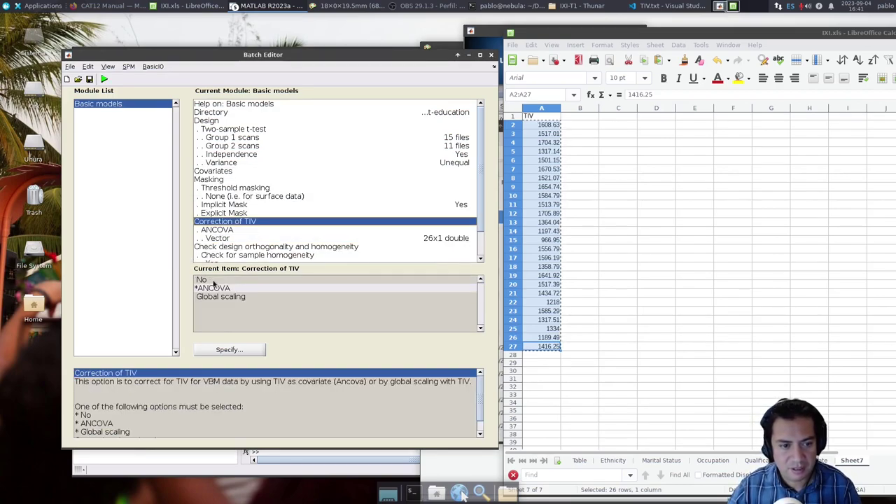
left_click(227, 238)
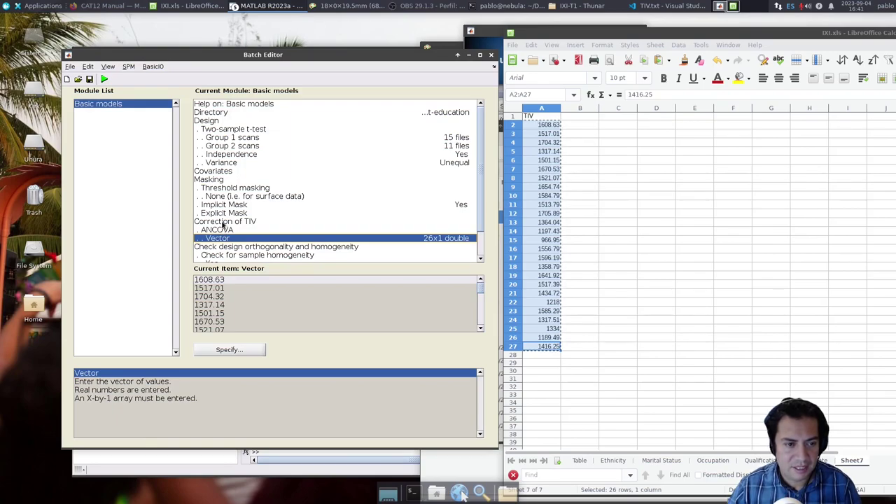
left_click(224, 222)
left_click(220, 240)
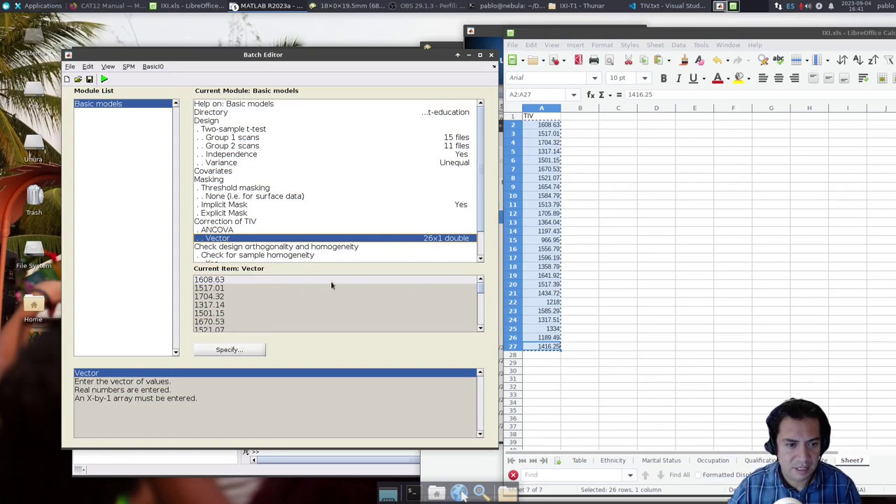
scroll(251, 304, "down", 5)
scroll(251, 303, "up", 5)
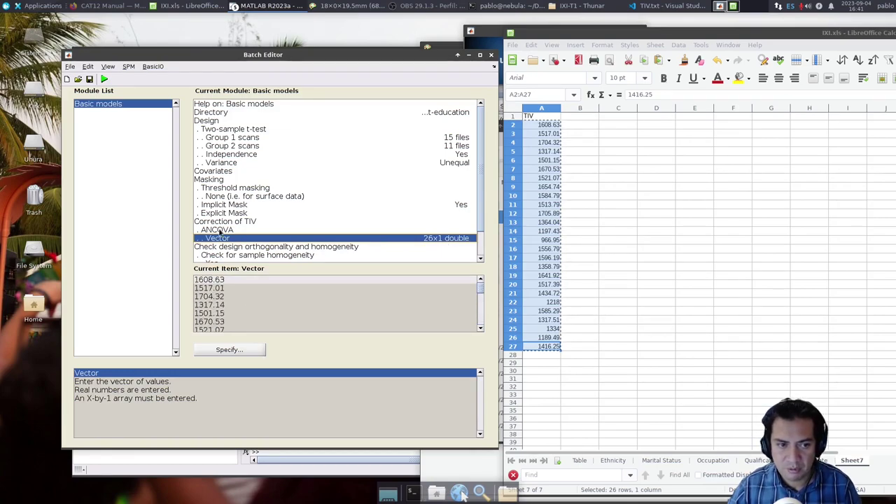
- Set threshold masking to Absolute (i.e. for VBM data), keeping the default threshold of 0.1
left_click(216, 180)
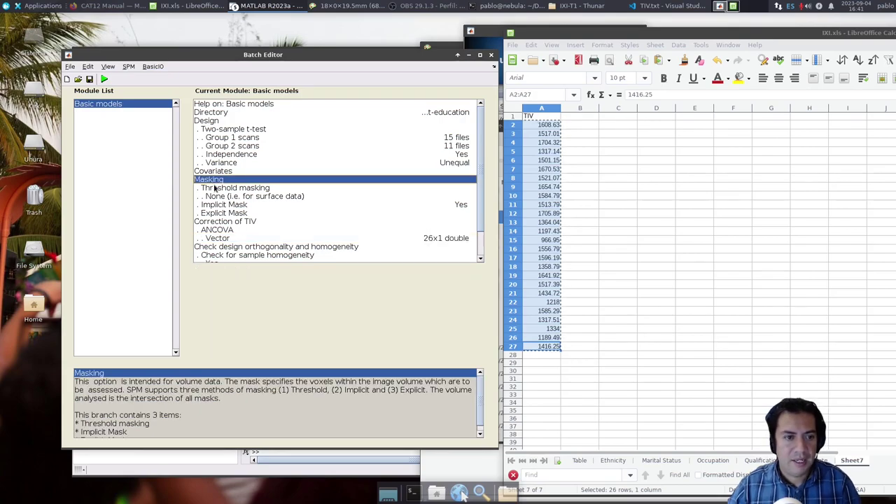
left_click(215, 188)
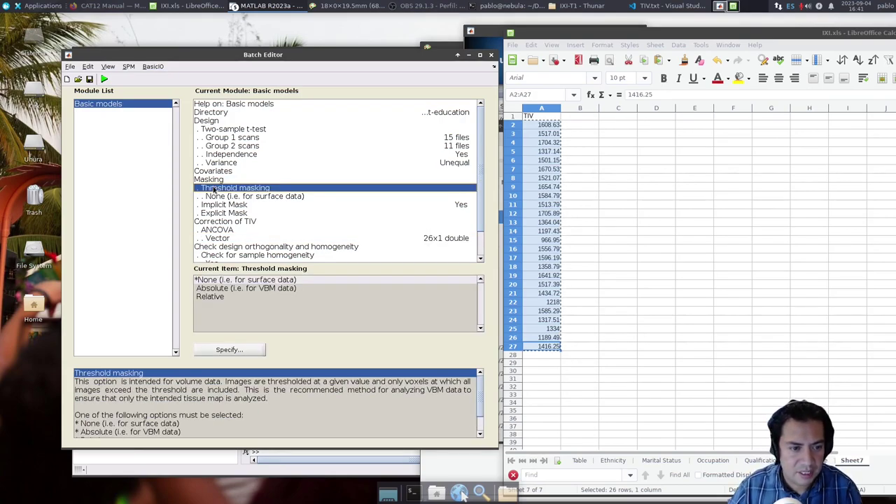
double_click(209, 289)
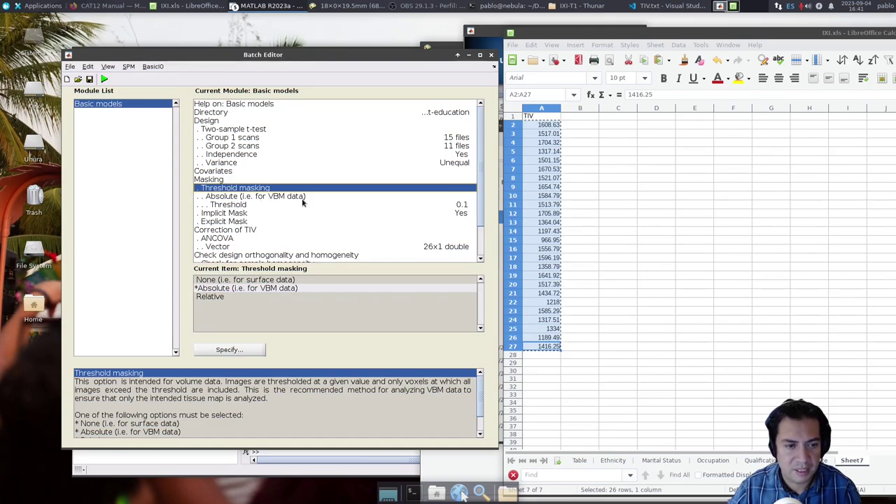
left_click(244, 206)
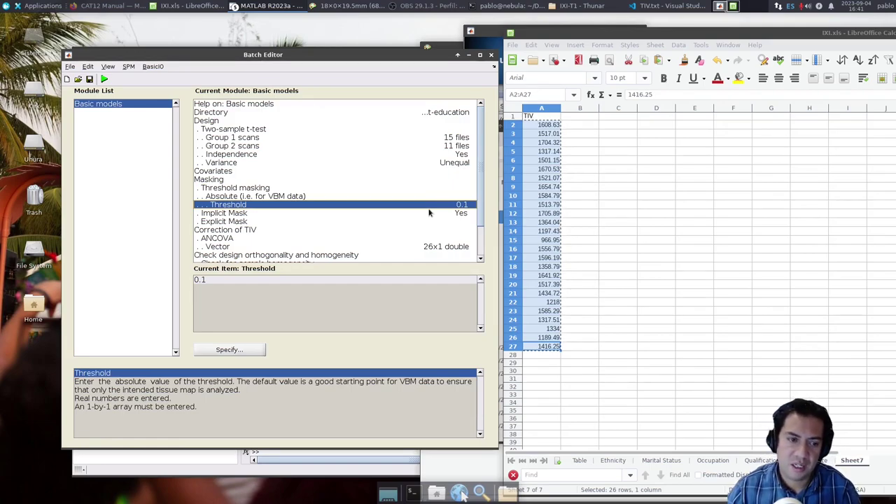
- Set Check for sample homogeneity to No and review the rest of the Basic models settings
scroll(429, 213, "down", 2)
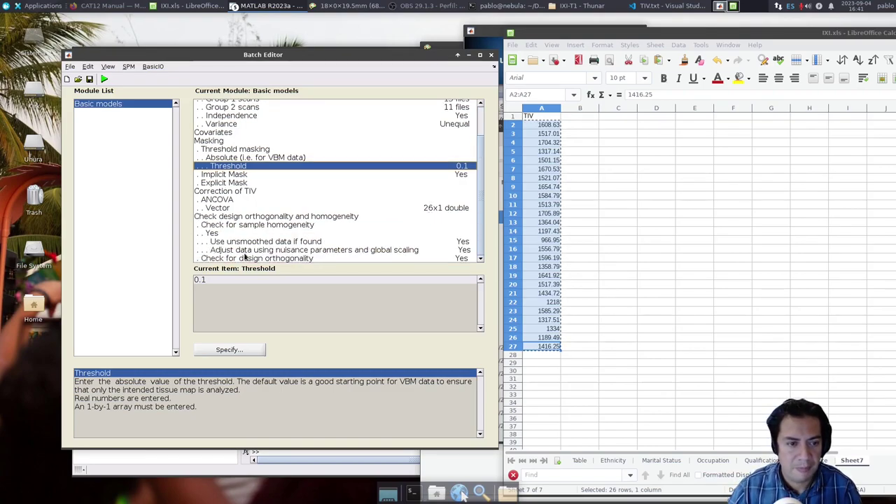
left_click(221, 217)
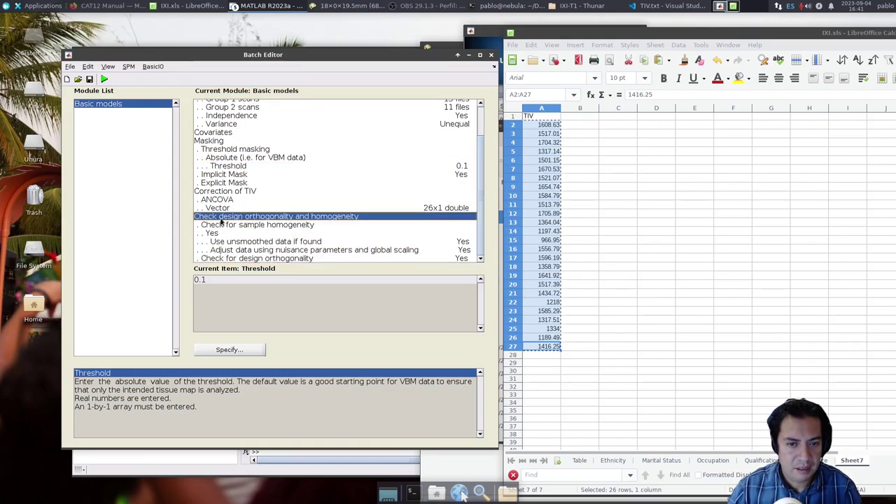
left_click(222, 225)
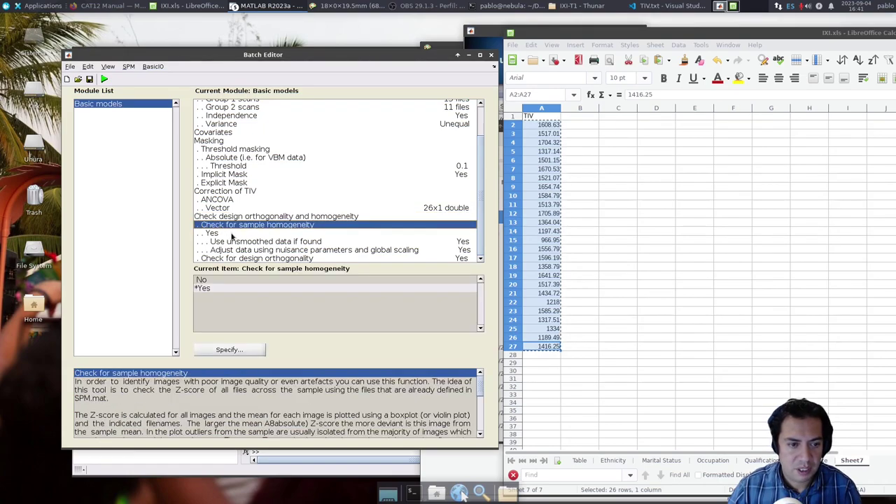
left_click(202, 281)
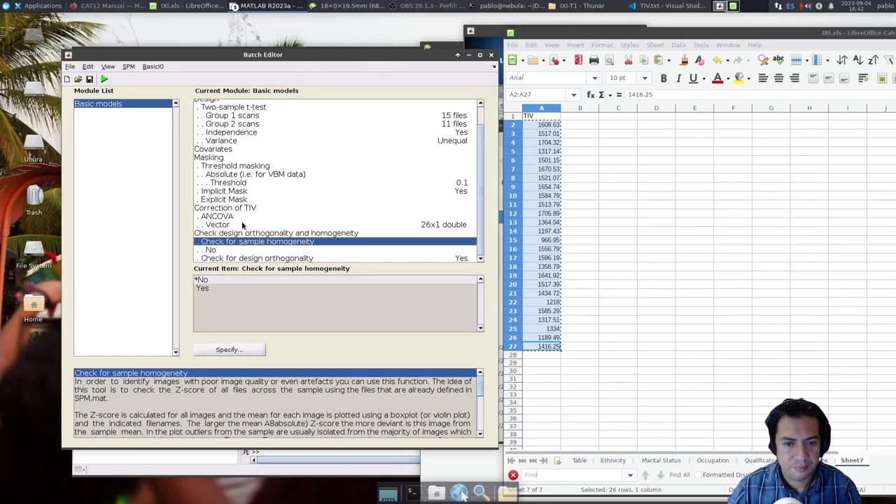
scroll(243, 223, "up", 3)
scroll(243, 223, "down", 1)
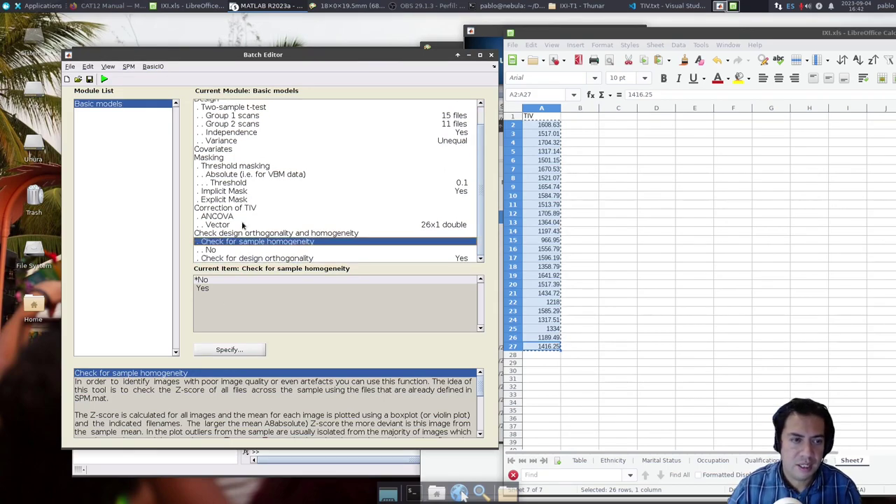
scroll(232, 219, "up", 1)
scroll(232, 217, "down", 1)
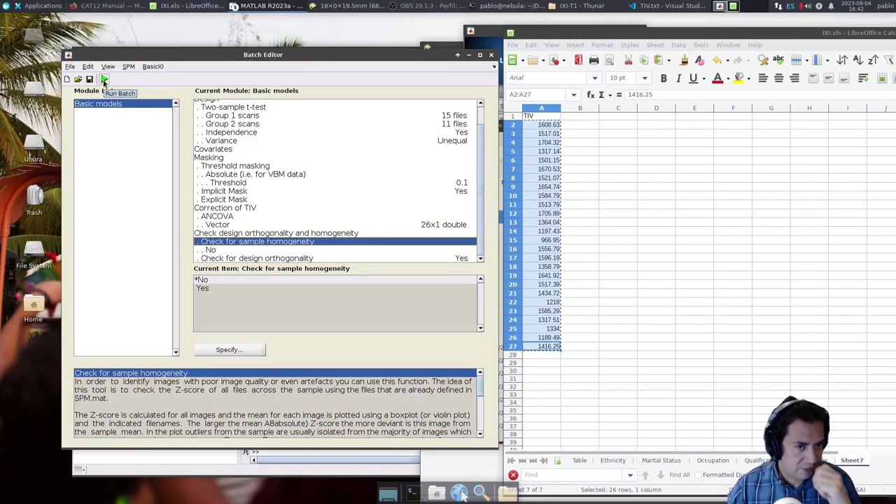
- Add an SPM Stats Model estimation module to the batch after Basic models and select it for editing
left_click(129, 66)
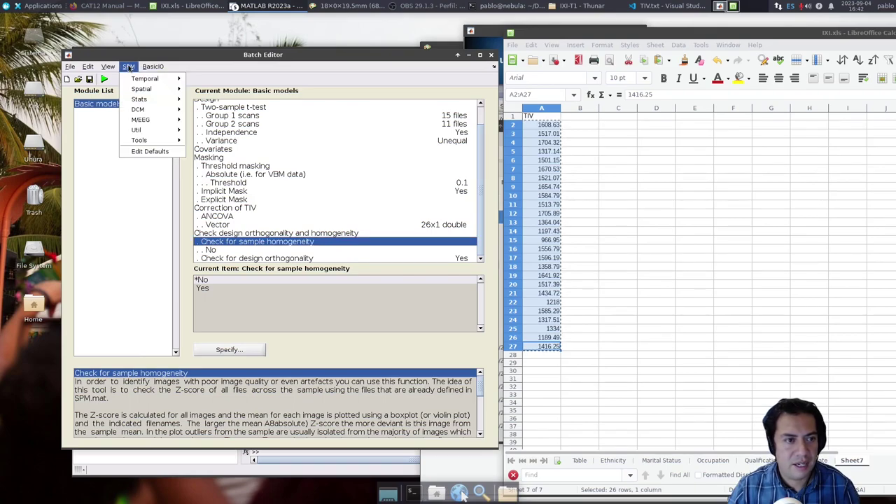
mouse_move(140, 99)
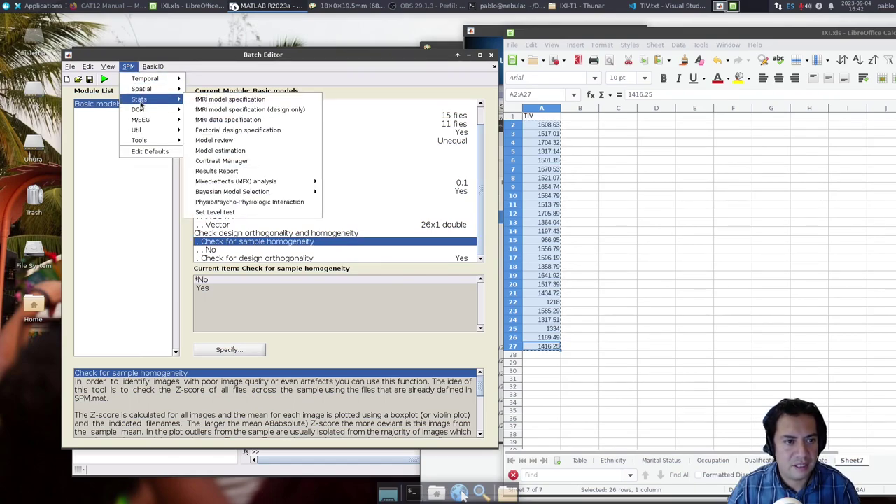
left_click(214, 151)
left_click(127, 114)
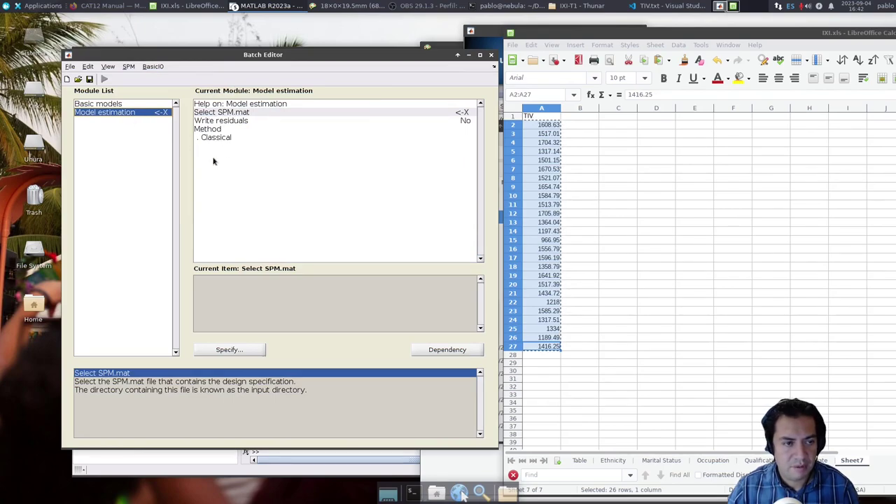
left_click(109, 105)
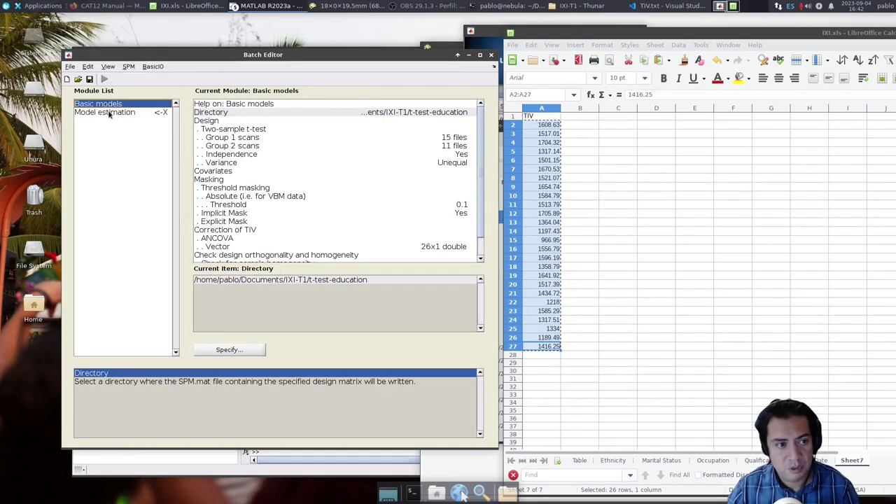
left_click(111, 113)
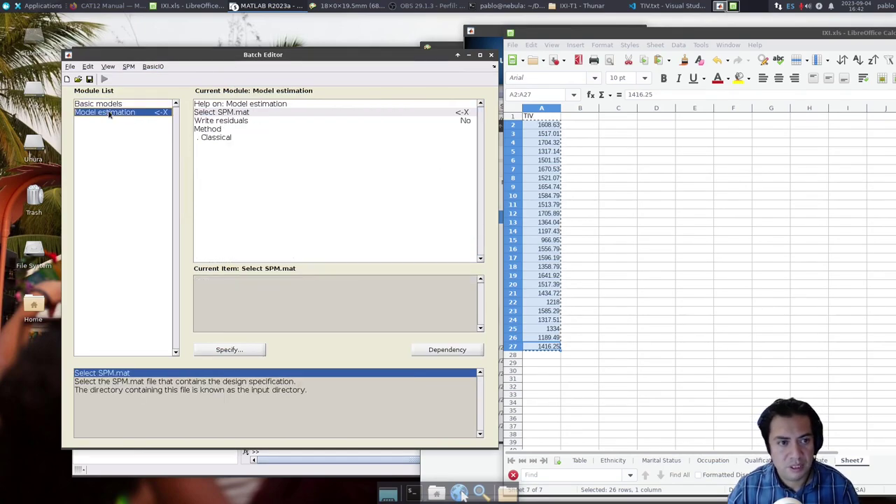
- Set Select SPM.mat in the Model estimation module to the dependency Basic models: SPM.mat File
left_click(231, 113)
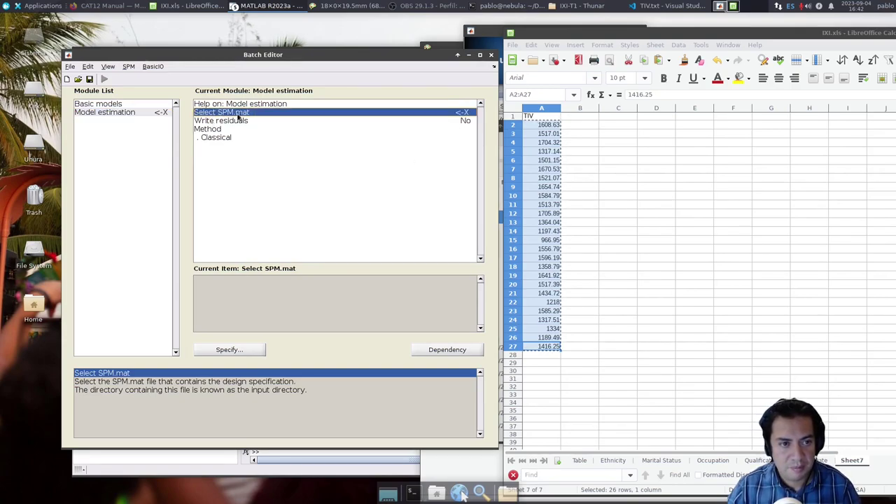
left_click(424, 350)
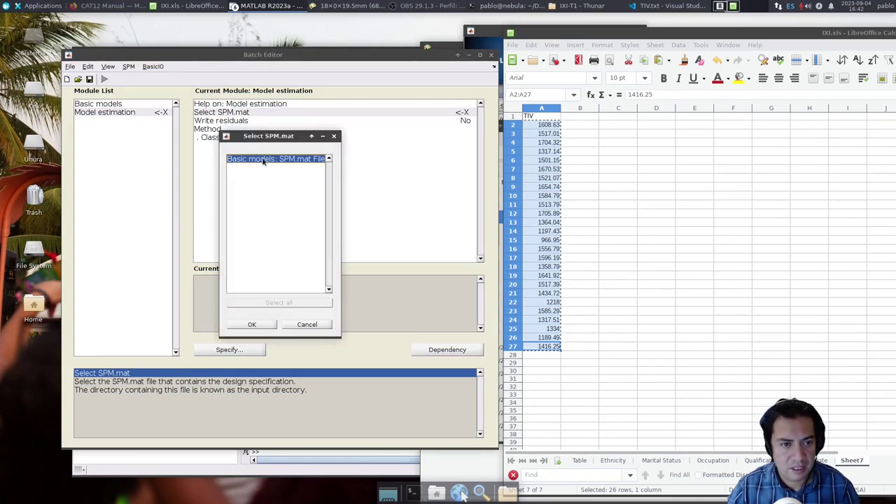
left_click(252, 325)
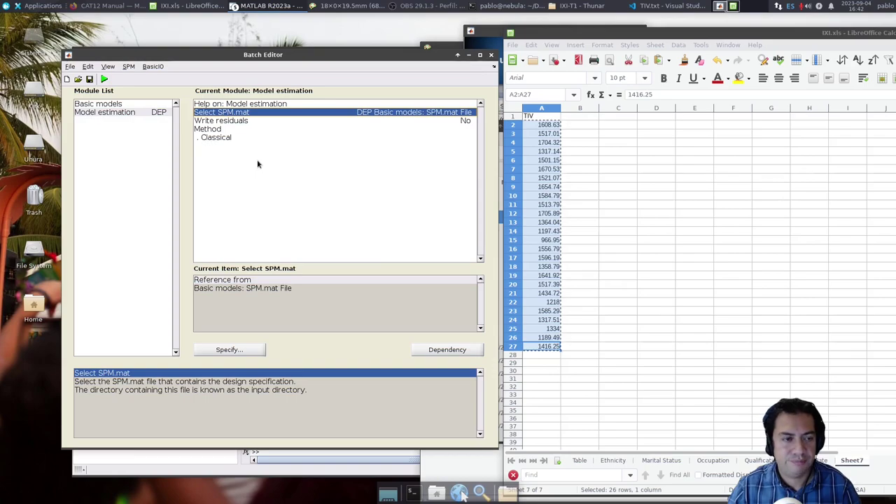
- Run the batch with both modules and reposition the Design orthogonality figure so it is fully in view
left_click(104, 79)
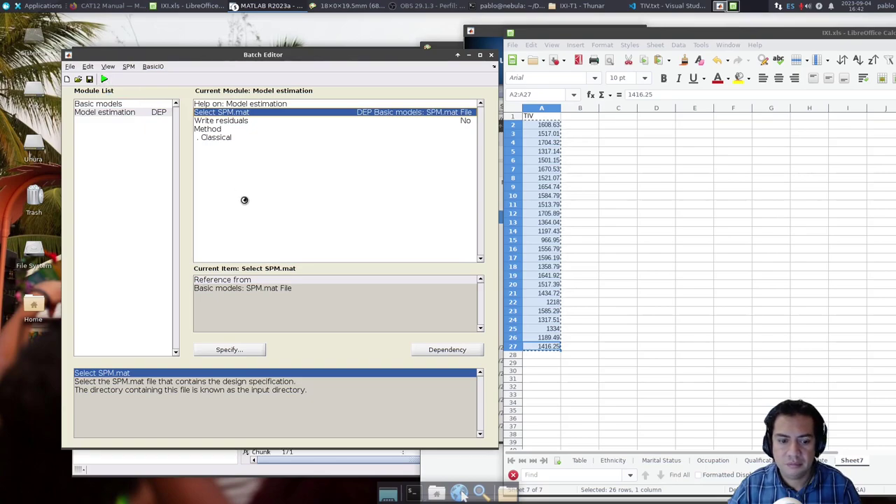
left_click(345, 473)
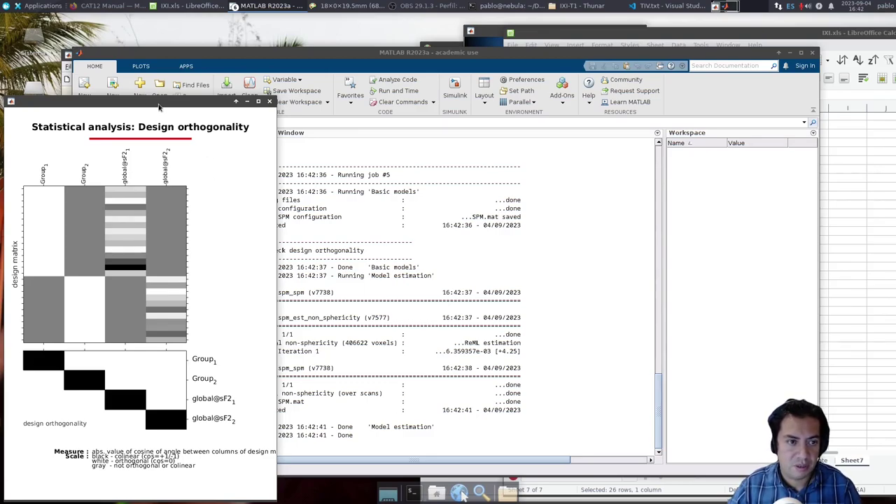
left_click_drag(162, 104, 165, 68)
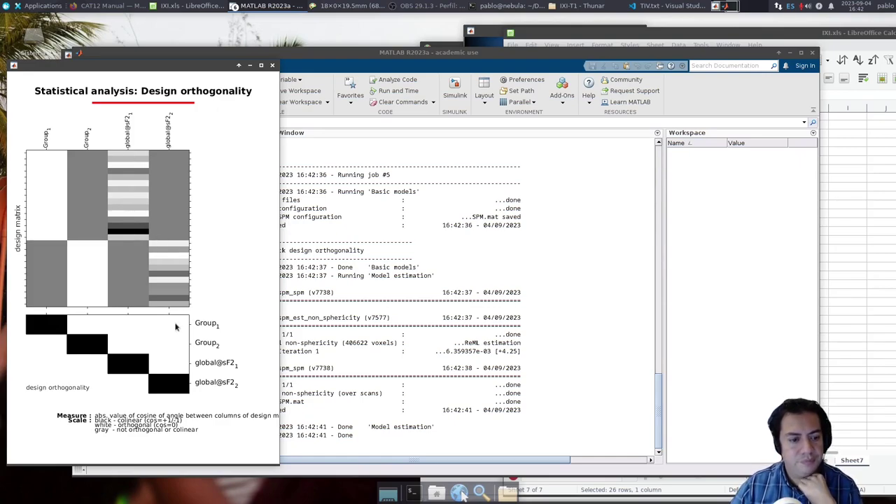
- Switch to the CAT12 Manual in Firefox and examine the example design orthogonality matrix for the groups and TIV, then return to the results
left_click(109, 6)
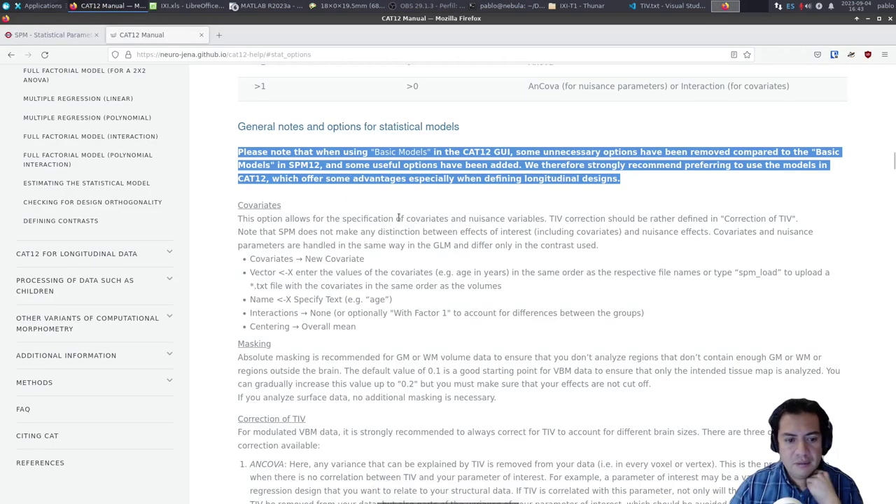
scroll(335, 259, "down", 10)
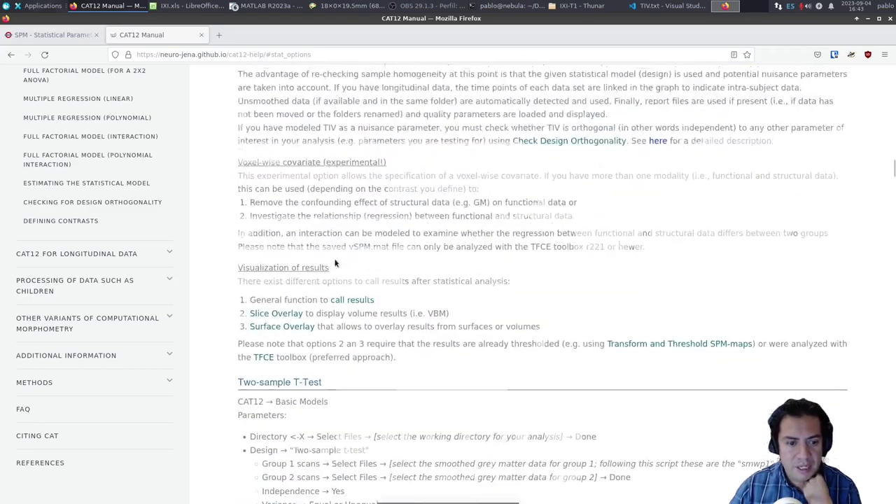
scroll(334, 263, "down", 3)
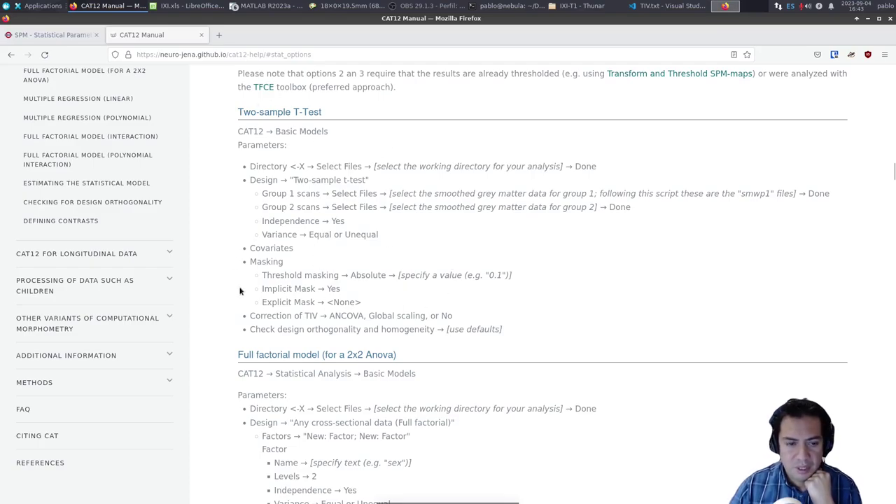
scroll(239, 291, "down", 20)
scroll(239, 291, "down", 10)
scroll(240, 291, "up", 3)
scroll(239, 291, "down", 3)
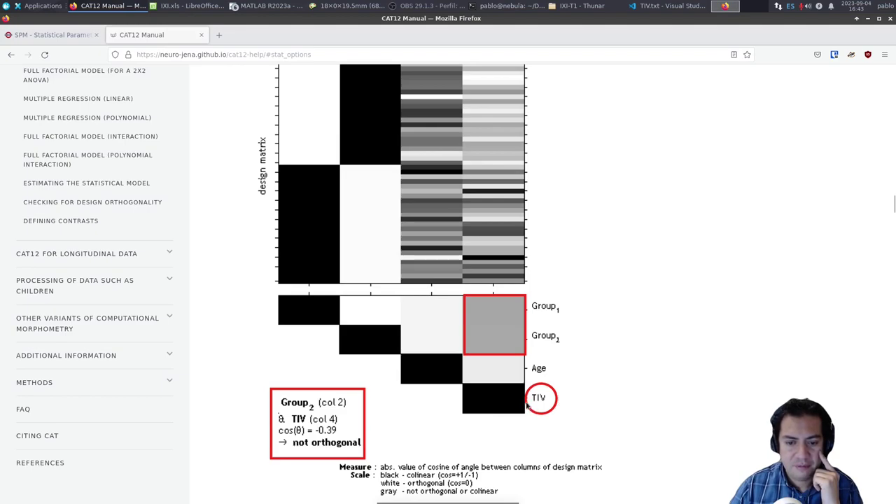
scroll(476, 429, "up", 3)
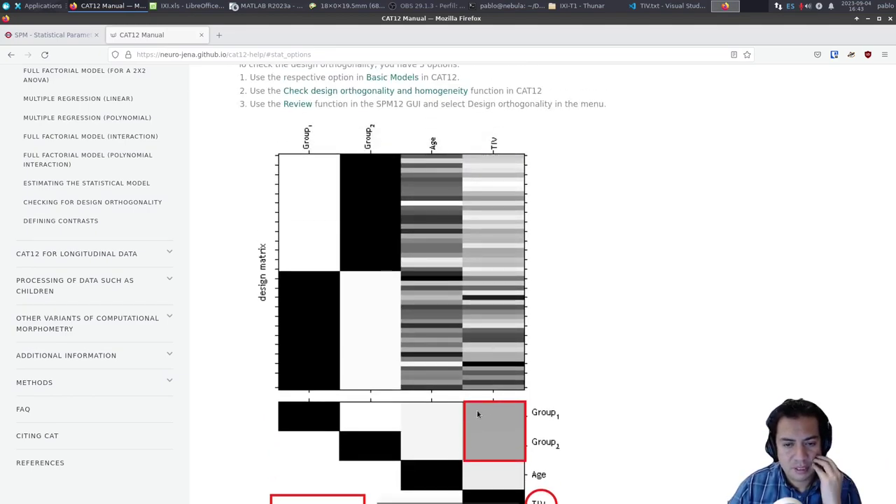
scroll(478, 414, "down", 2)
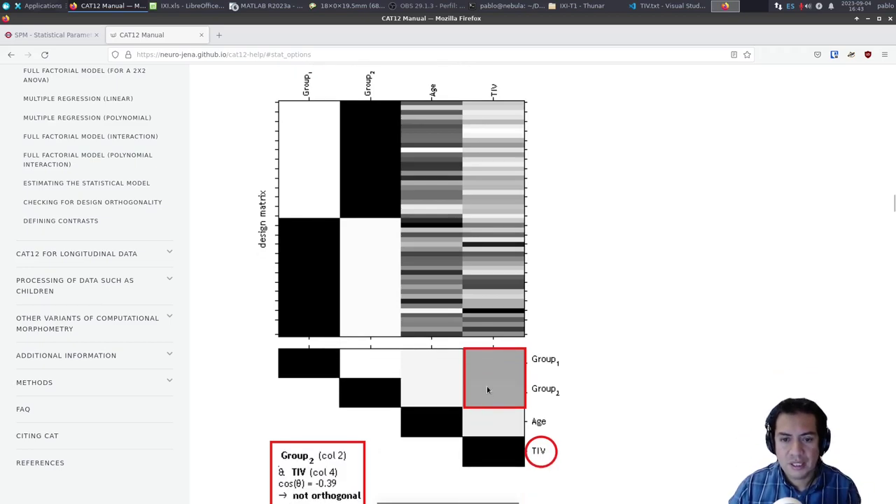
scroll(487, 386, "up", 1)
scroll(488, 390, "up", 1)
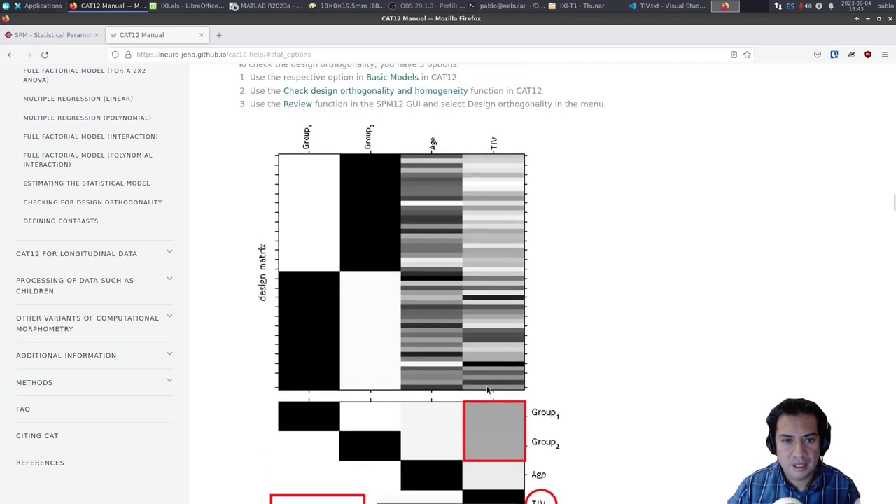
scroll(488, 390, "down", 2)
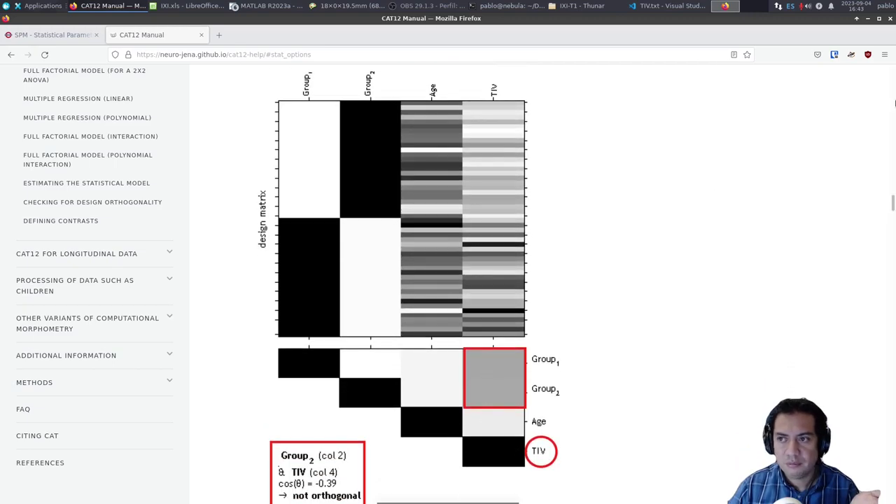
left_click(868, 19)
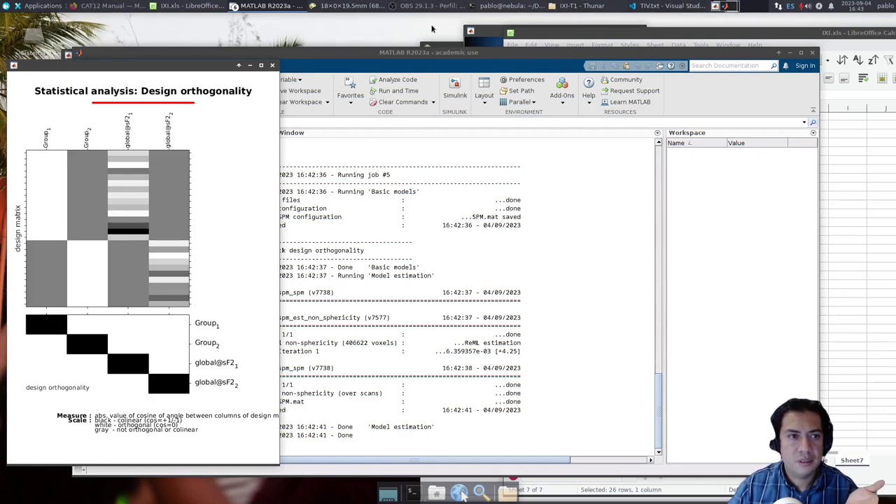
- Open a new CAT12 Basic Models batch and review its ANCOVA option for TIV correction against the manual's orthogonality example
left_click(266, 5)
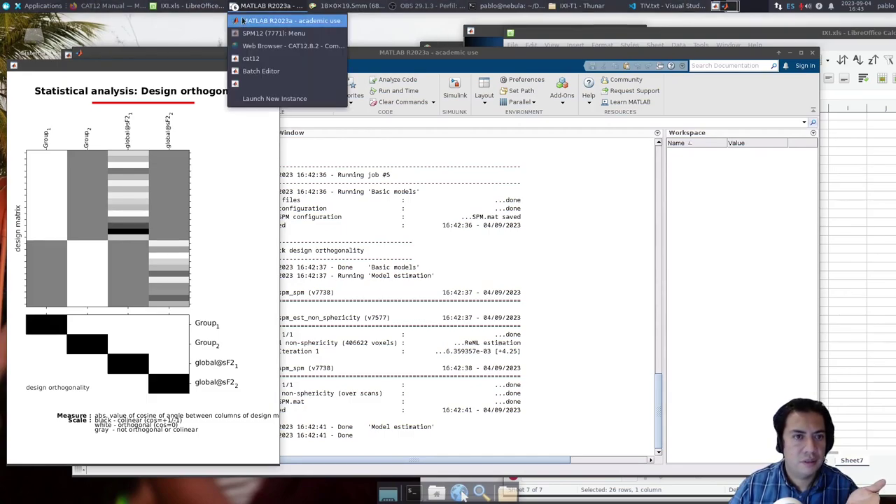
left_click(252, 59)
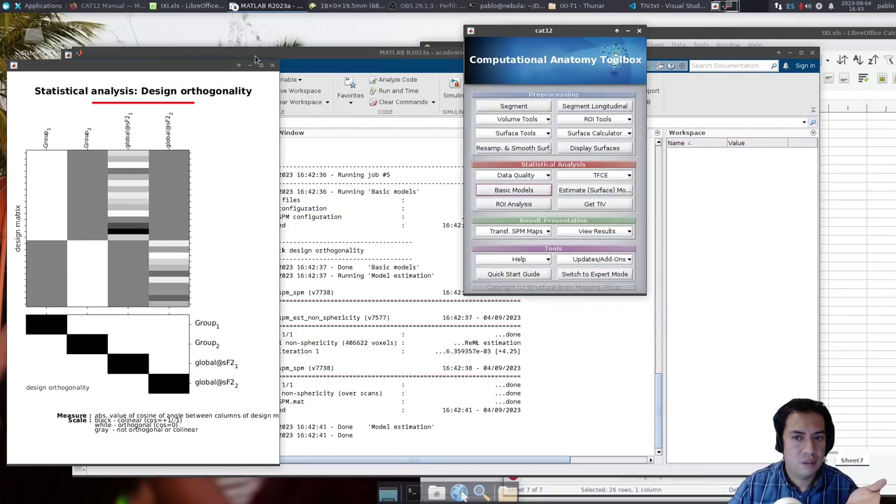
left_click(513, 191)
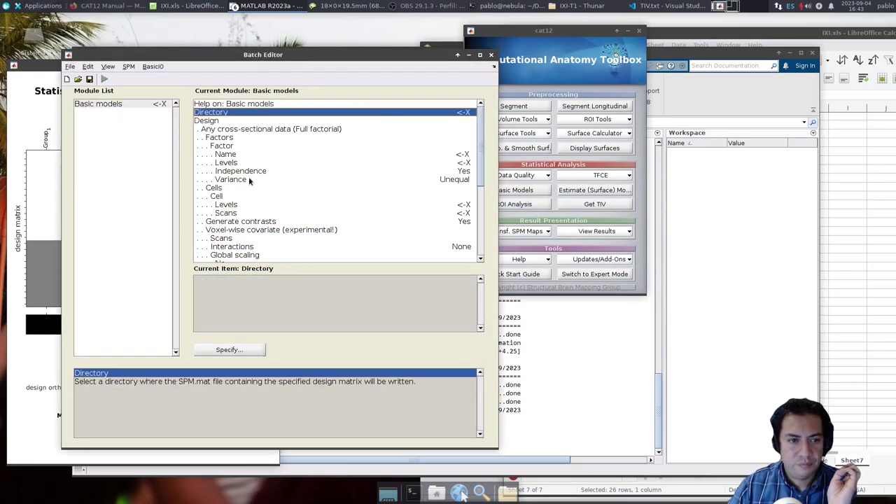
scroll(252, 201, "down", 3)
left_click(224, 213)
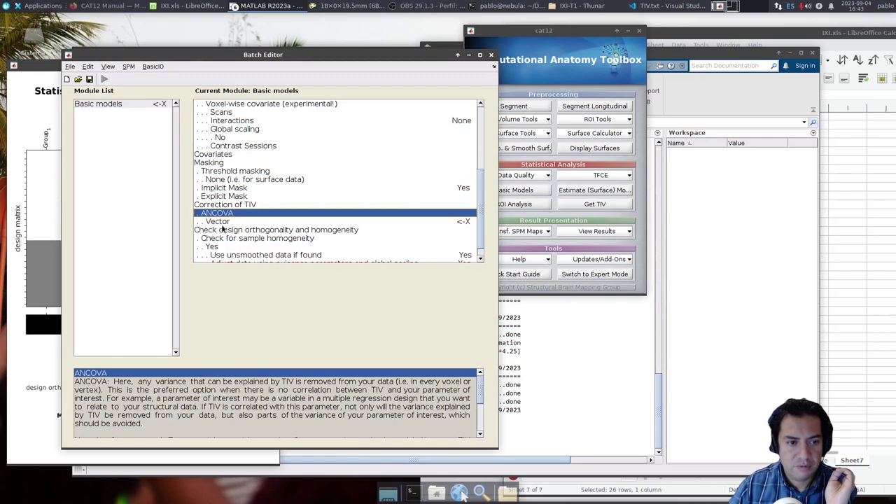
left_click(106, 5)
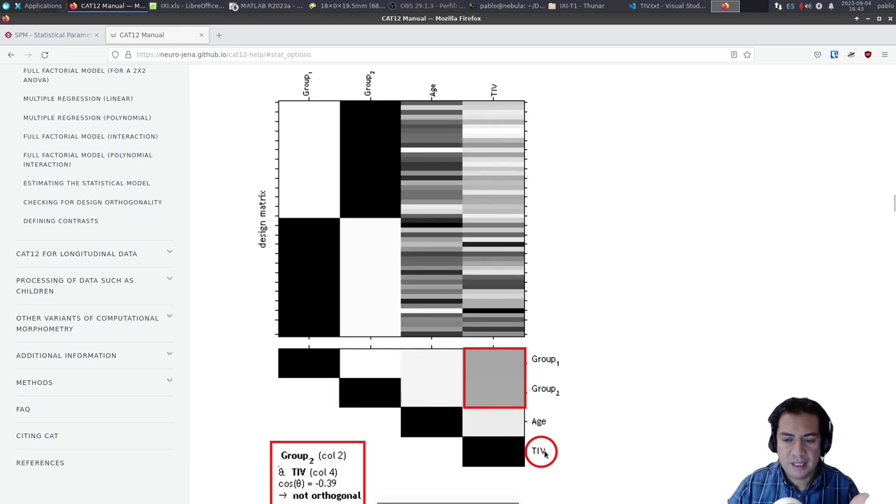
left_click(868, 19)
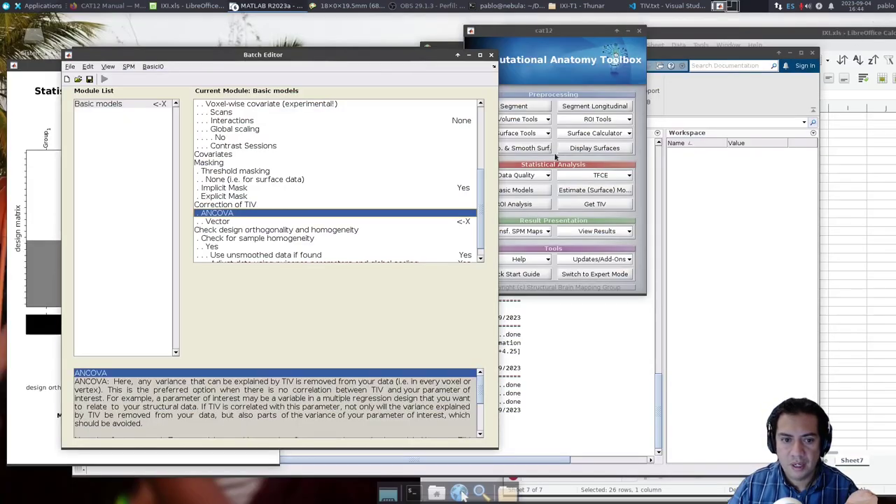
- Set Correction of TIV to No in the new batch, review the Covariates and TIV correction options, and minimize the Batch Editor
scroll(259, 233, "up", 1)
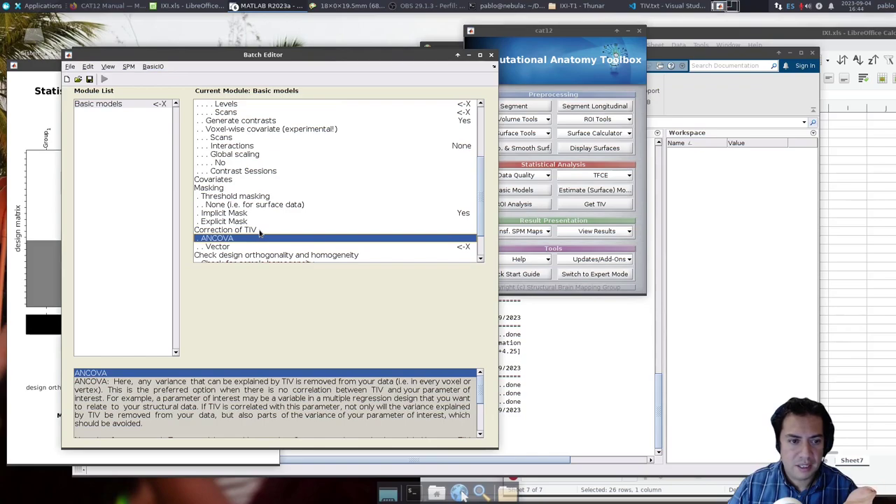
left_click(221, 231)
double_click(213, 281)
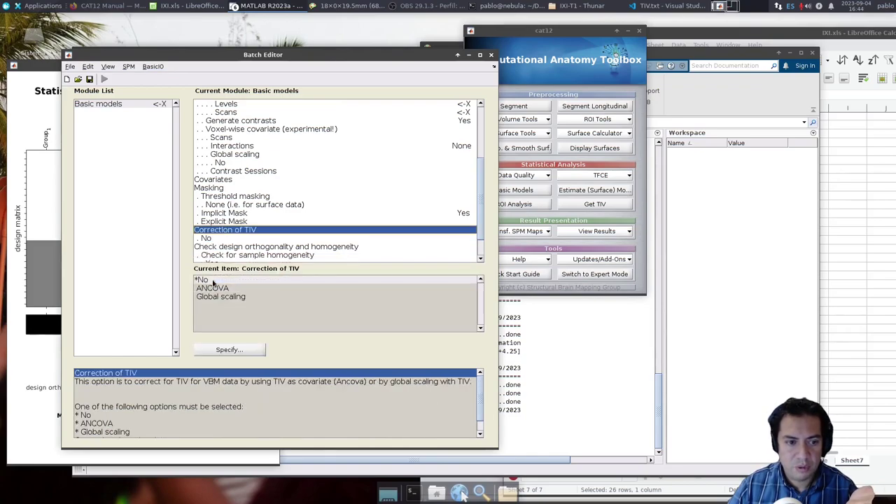
left_click(222, 180)
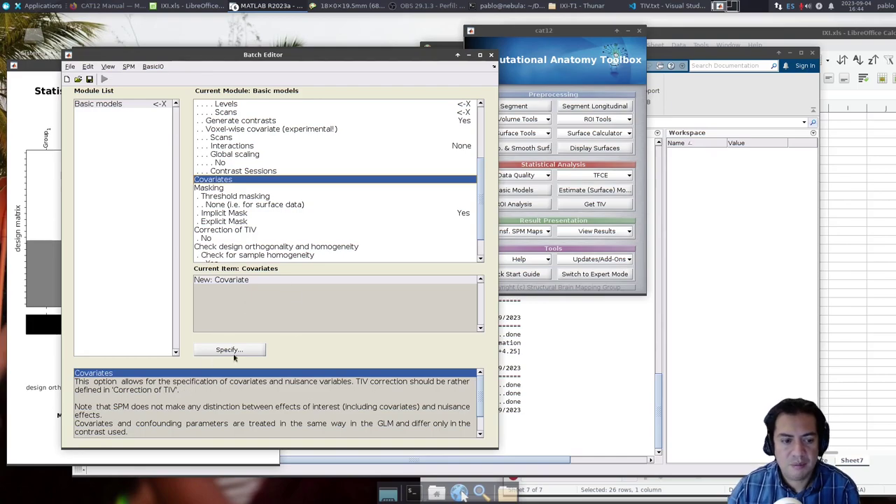
scroll(235, 204, "down", 1)
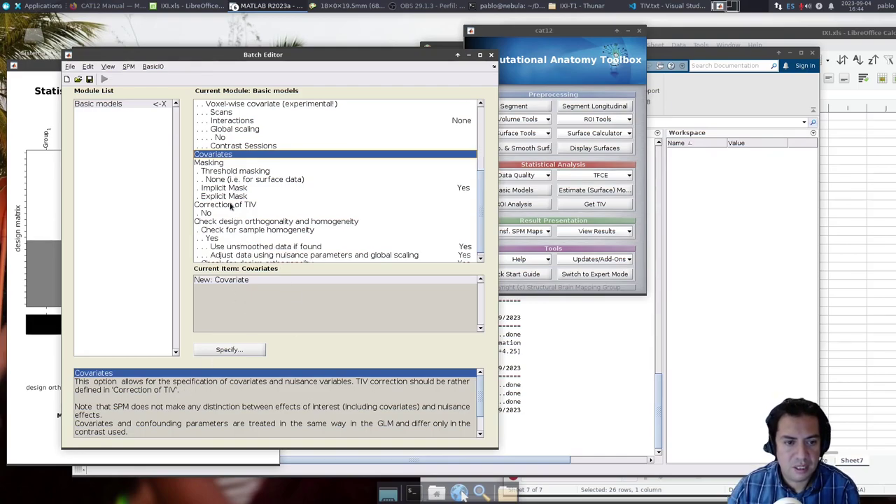
left_click(234, 204)
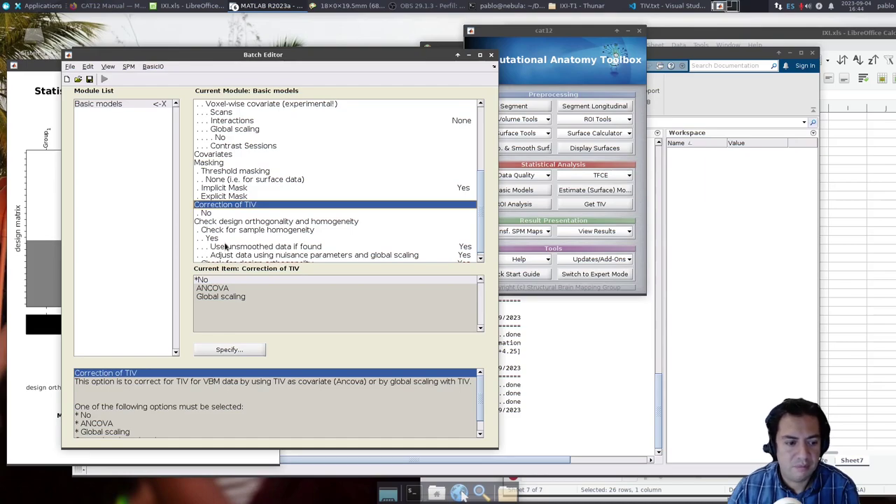
left_click(468, 56)
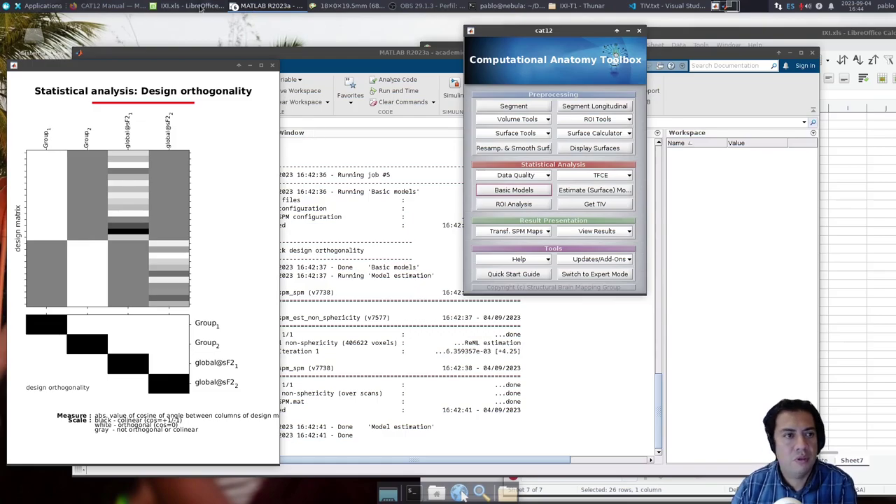
- Switch to the CAT12 Manual in Firefox and look up the contrasts it gives for a two-sample T-test
left_click(112, 5)
scroll(310, 332, "down", 8)
scroll(310, 330, "down", 8)
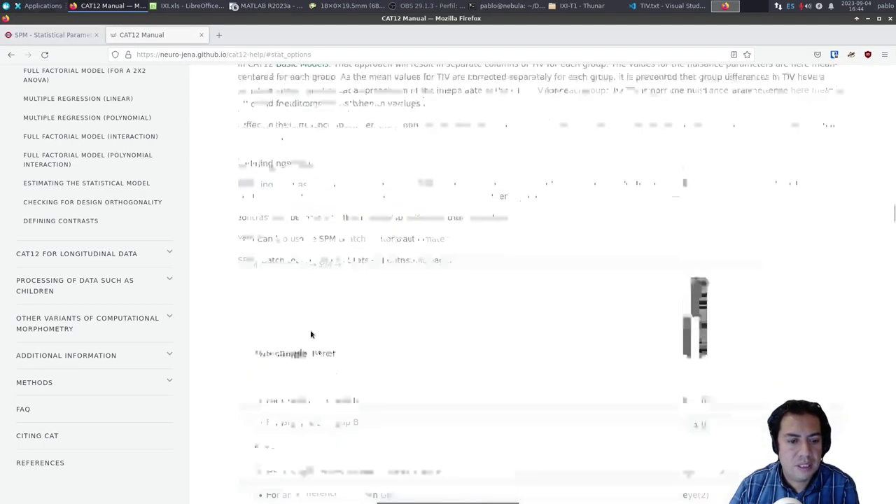
scroll(310, 329, "up", 3)
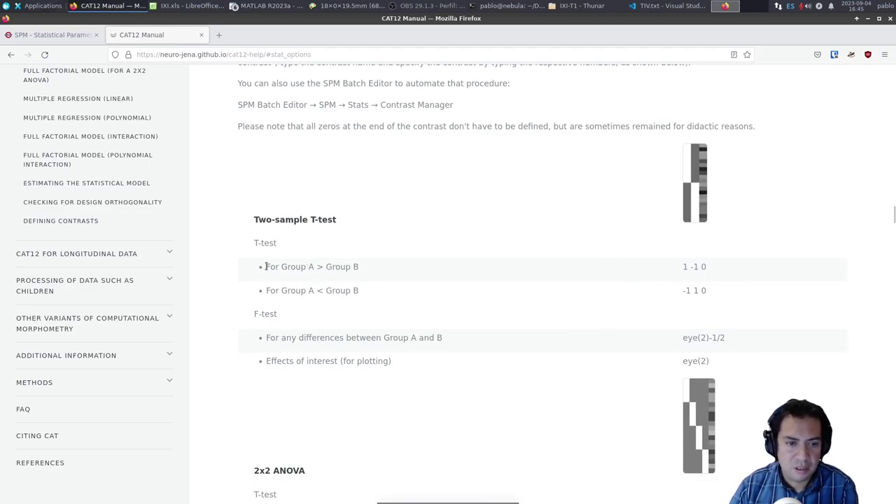
left_click_drag(266, 267, 362, 267)
double_click(269, 243)
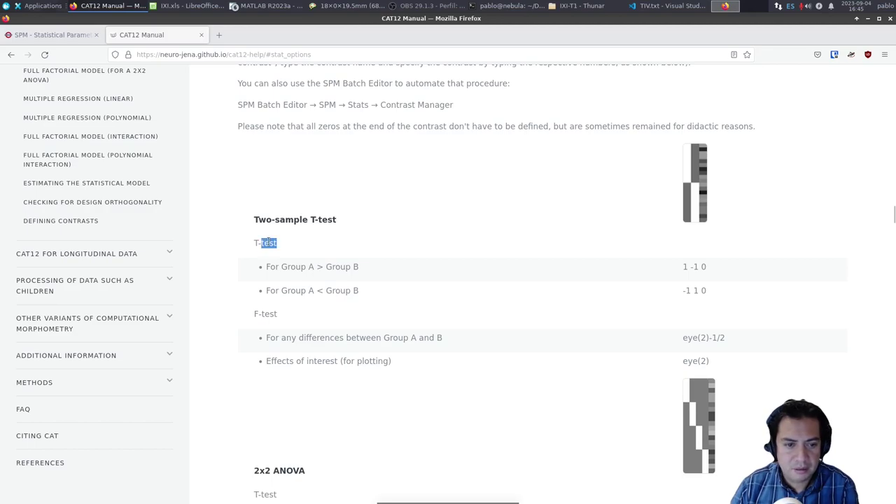
- Examine the manual's F-test entry and the contrast weights it lists for Group A > Group B under Two-sample T-test
triple_click(268, 313)
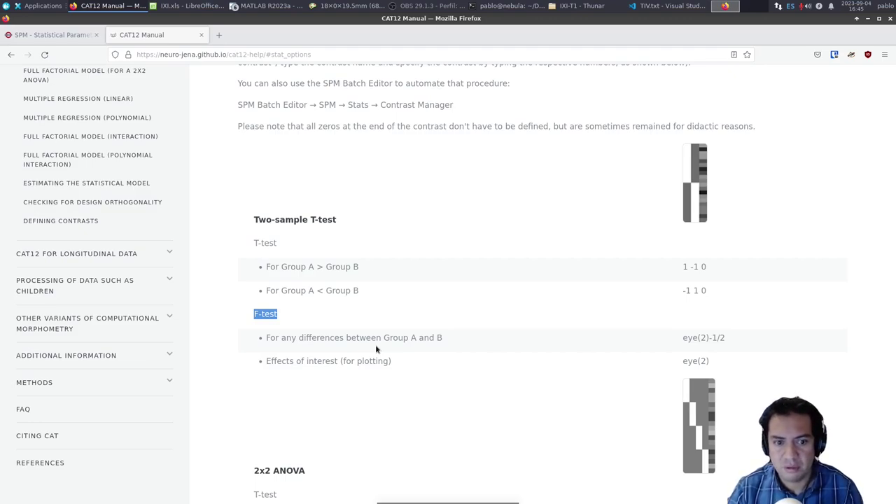
left_click(313, 264)
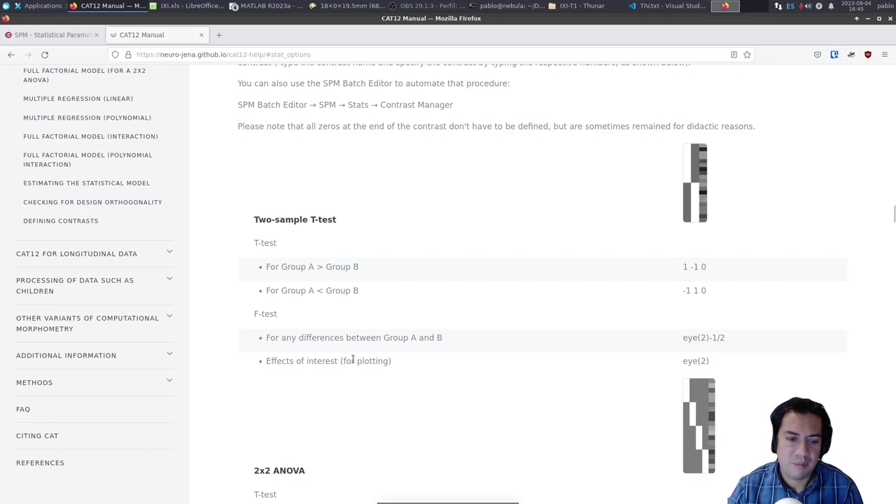
triple_click(308, 266)
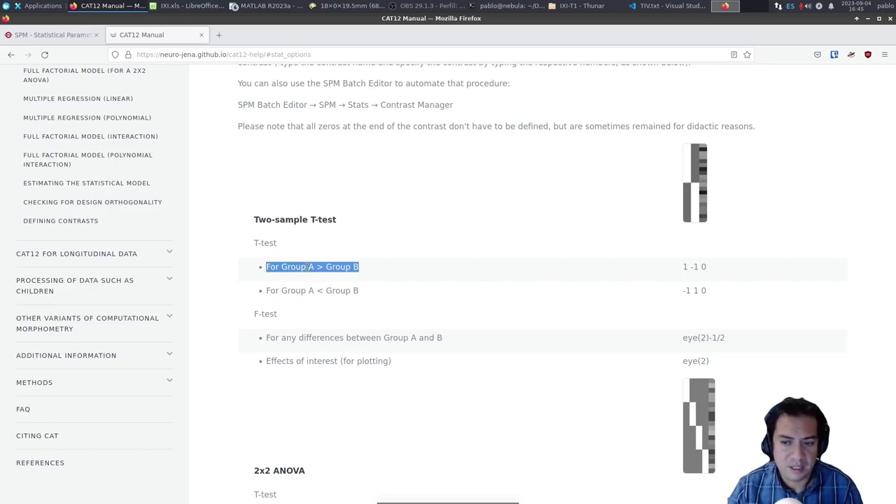
double_click(311, 267)
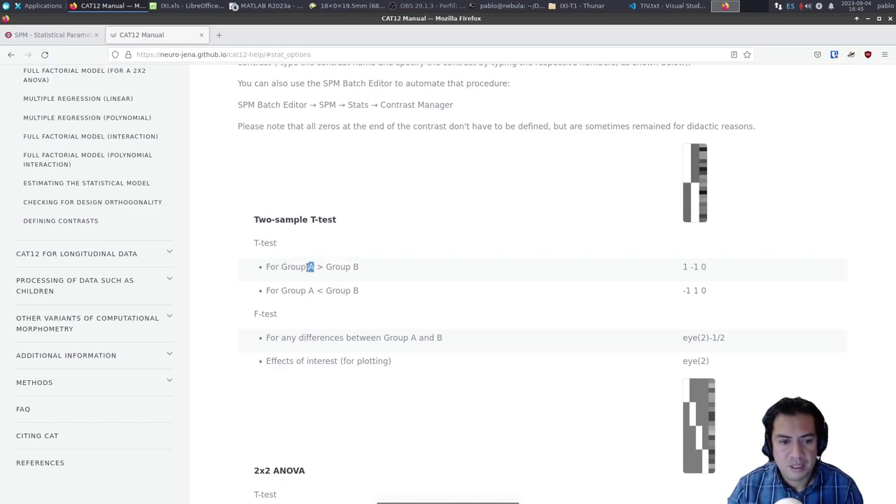
left_click(322, 267)
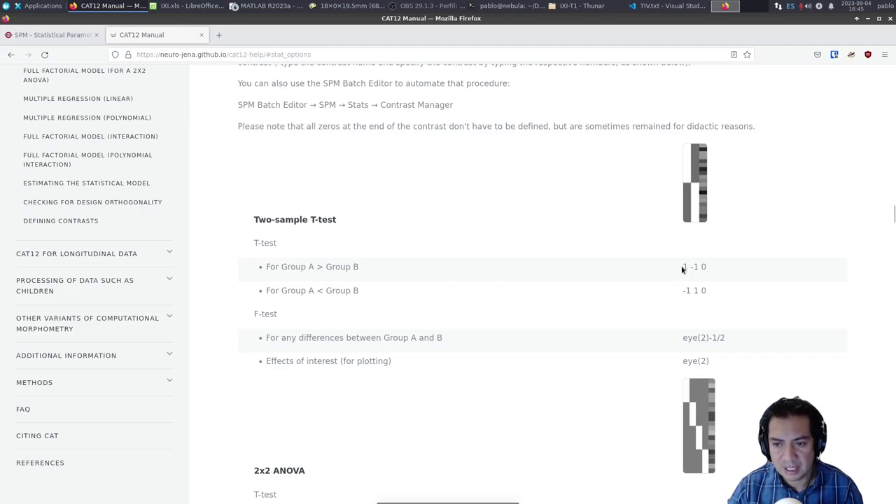
left_click_drag(683, 269, 708, 269)
left_click(311, 276)
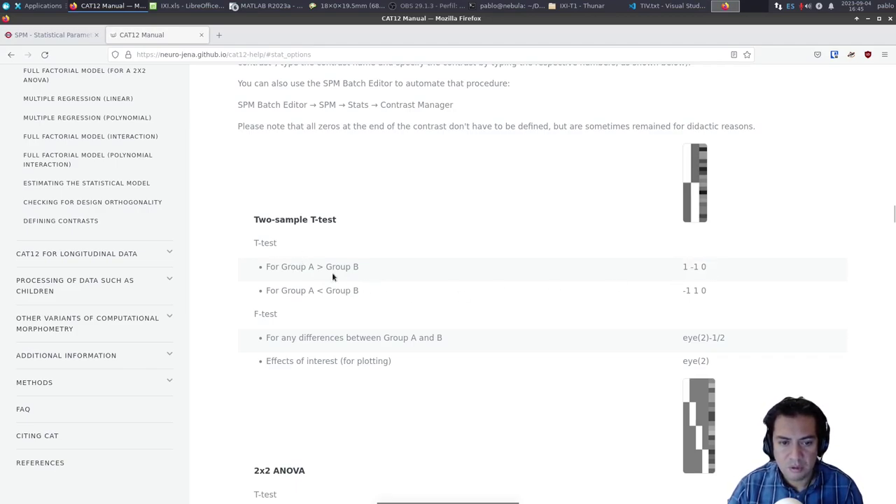
double_click(692, 268)
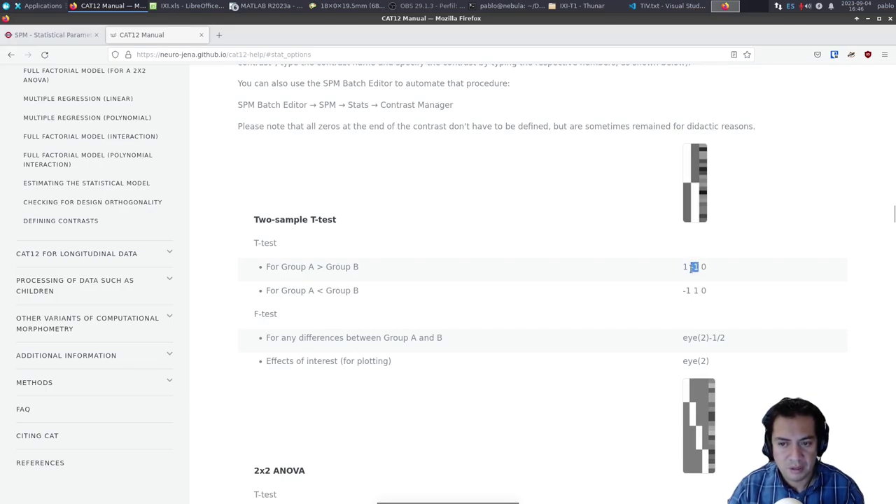
left_click(683, 268)
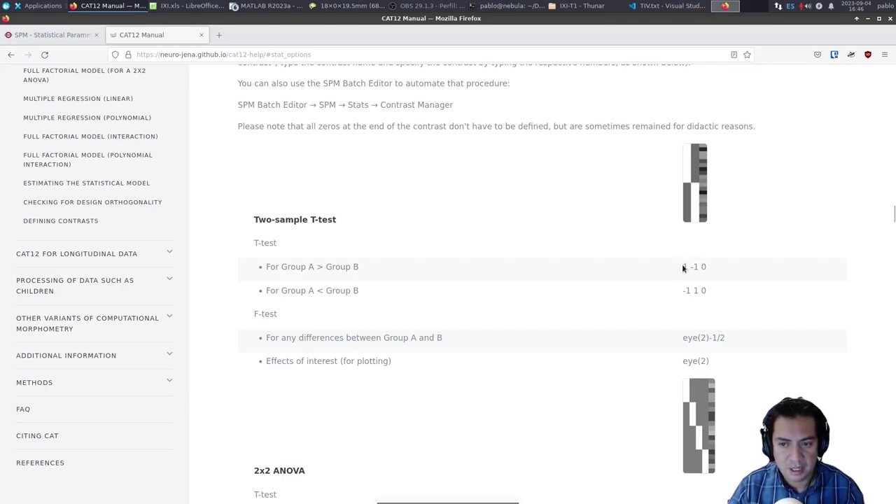